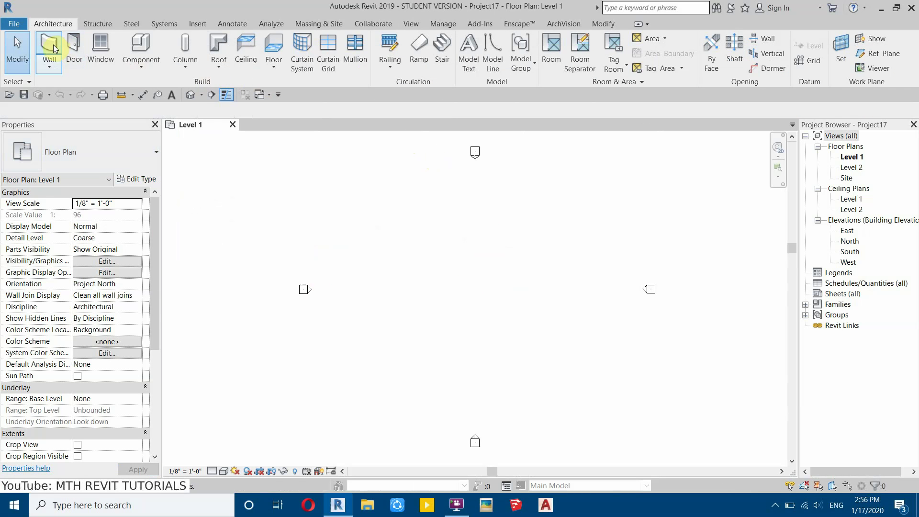
Duplicate the Generic - 8" wall type as a new type named Generic - 6".
{"action": "left_click", "coordinate": [136, 179]}
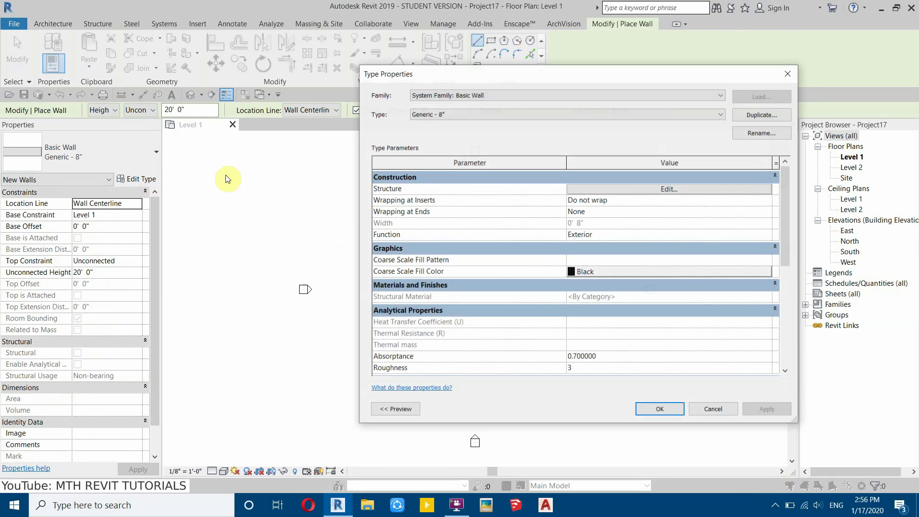
{"action": "left_click", "coordinate": [740, 117]}
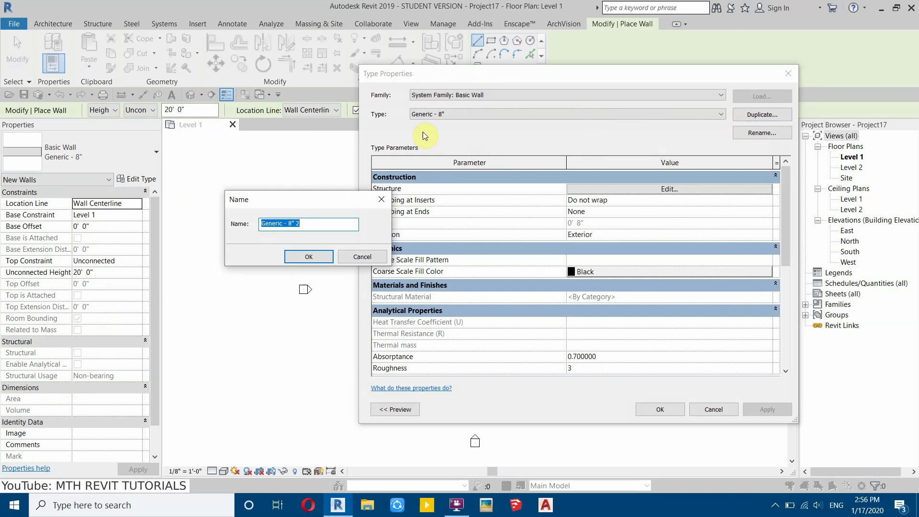
{"action": "left_click_drag", "start_coordinate": [287, 224], "coordinate": [350, 229]}
{"action": "left_click", "coordinate": [309, 257]}
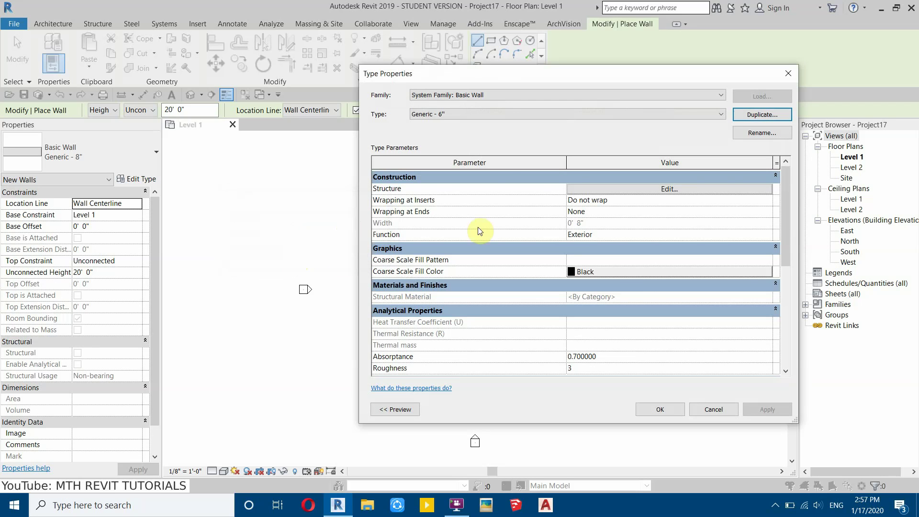
Set the wall's structure layer thickness to 6" and browse for its material.
{"action": "left_click", "coordinate": [581, 189]}
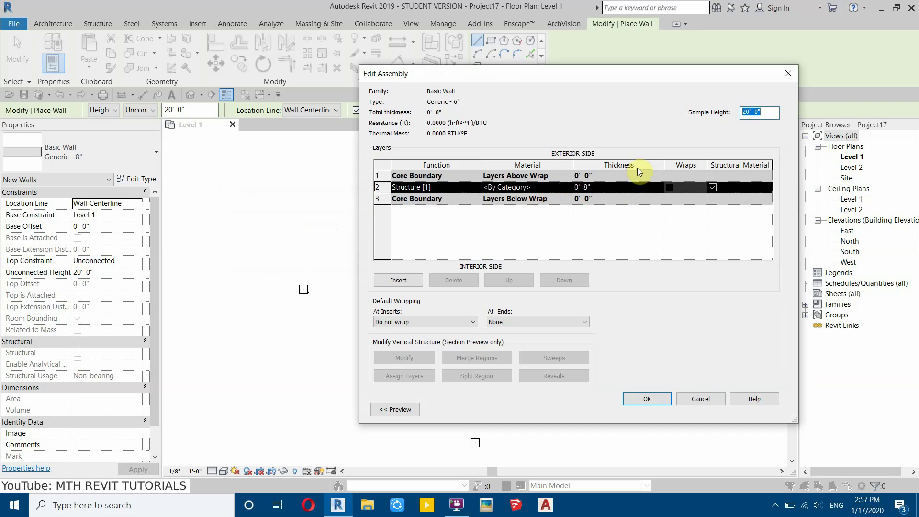
{"action": "left_click", "coordinate": [613, 187]}
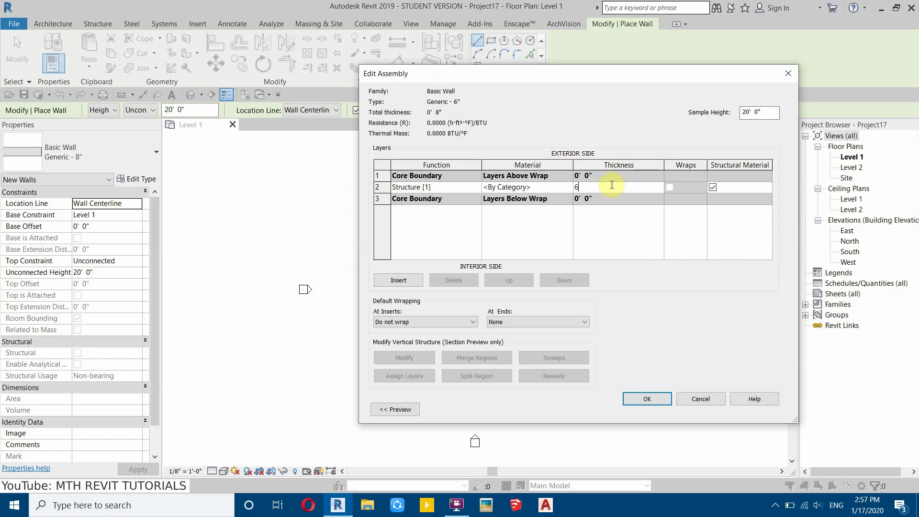
{"action": "type", "text": "6\""}
{"action": "left_click", "coordinate": [569, 188]}
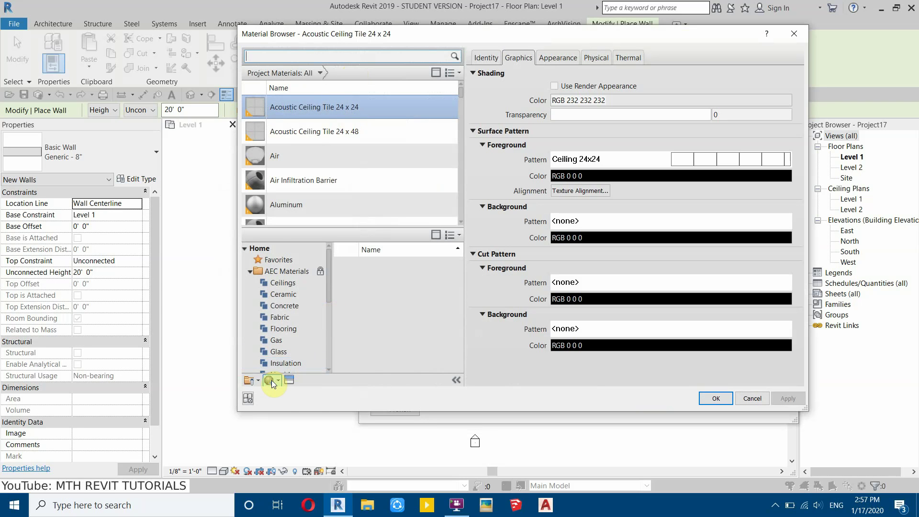
Create a new material named 001 Walls with Use Render Appearance enabled.
{"action": "left_click", "coordinate": [271, 380]}
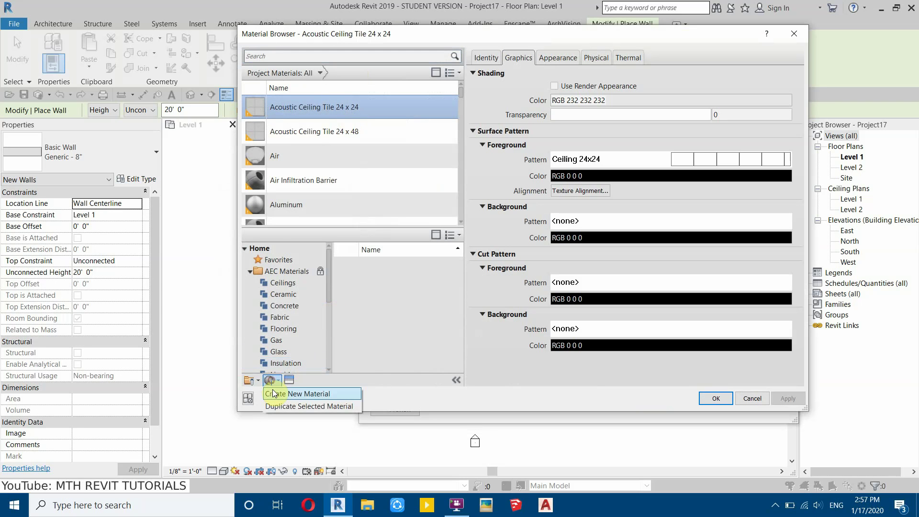
{"action": "left_click", "coordinate": [282, 392]}
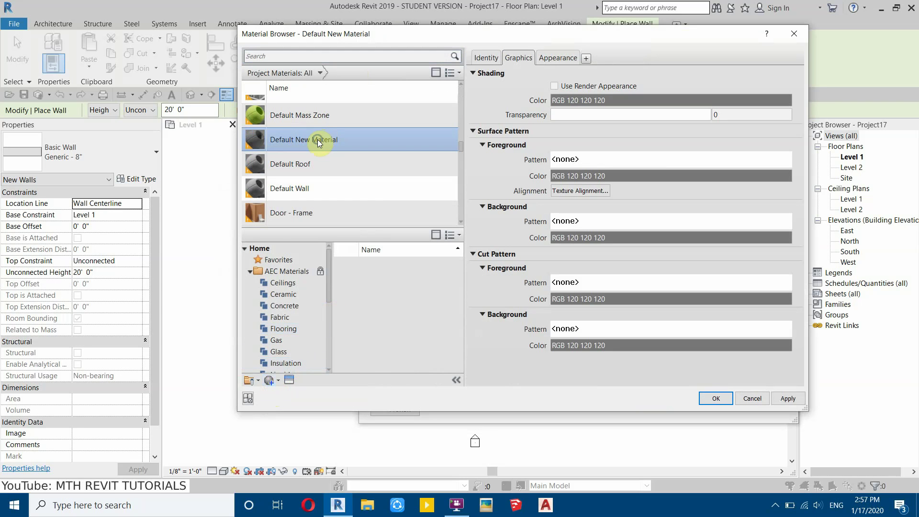
{"action": "right_click", "coordinate": [318, 140]}
{"action": "left_click", "coordinate": [358, 171]}
{"action": "type", "text": "0"}
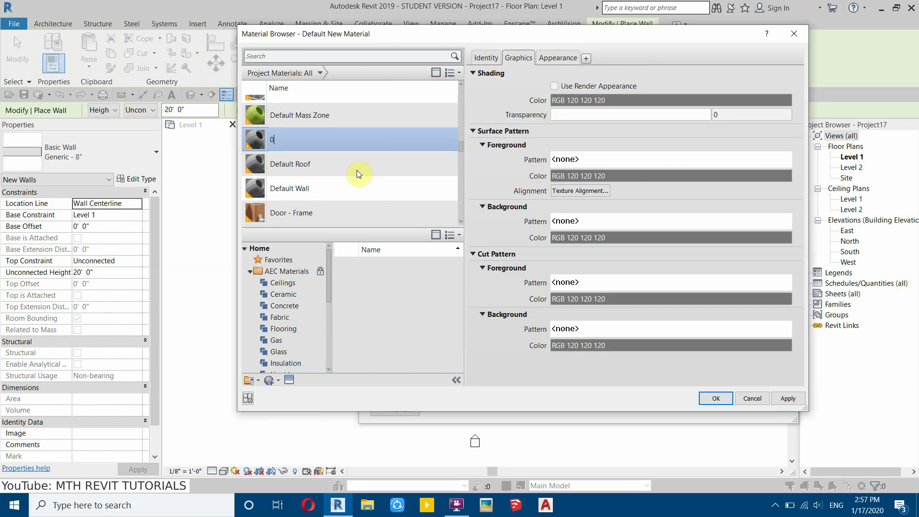
{"action": "type", "text": "01 Walls"}
{"action": "left_click", "coordinate": [583, 87]}
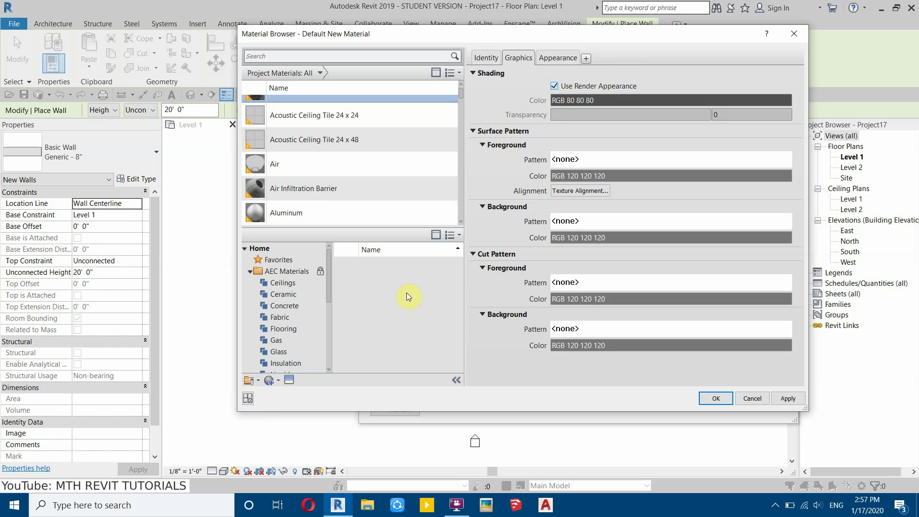
Give 001 Walls the Wall Paint Matte Flat - Antique White appearance with a Semi-gloss finish.
{"action": "left_click", "coordinate": [290, 381]}
{"action": "left_click", "coordinate": [44, 115]}
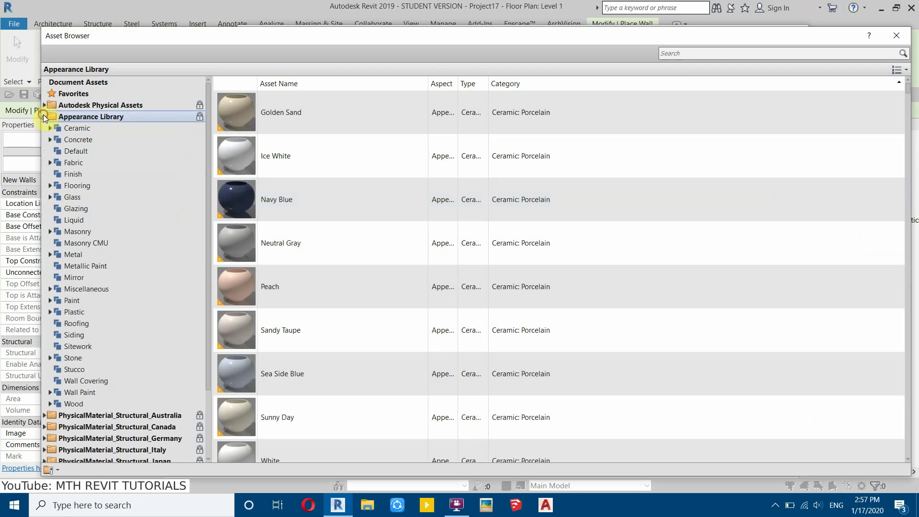
{"action": "left_click", "coordinate": [49, 392]}
{"action": "left_click", "coordinate": [62, 414]}
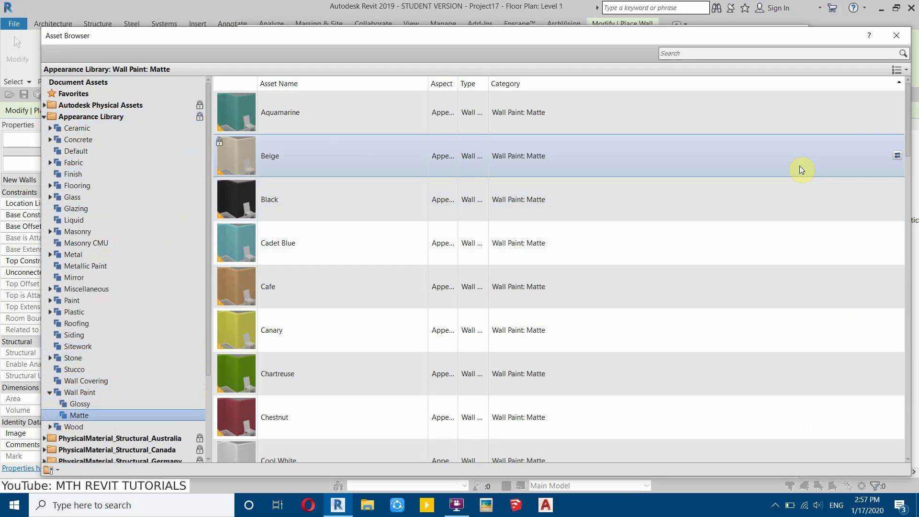
{"action": "left_click_drag", "start_coordinate": [907, 124], "coordinate": [909, 225]}
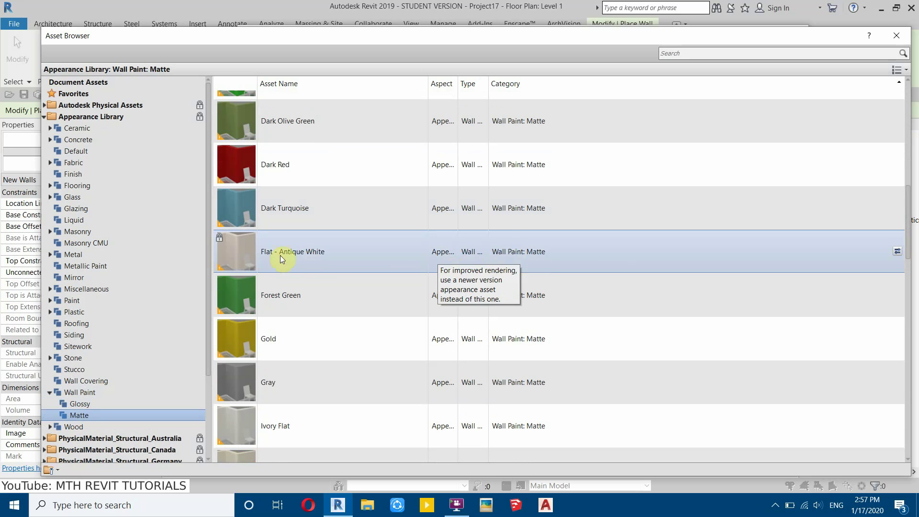
{"action": "left_click", "coordinate": [897, 252]}
{"action": "left_click", "coordinate": [897, 35]}
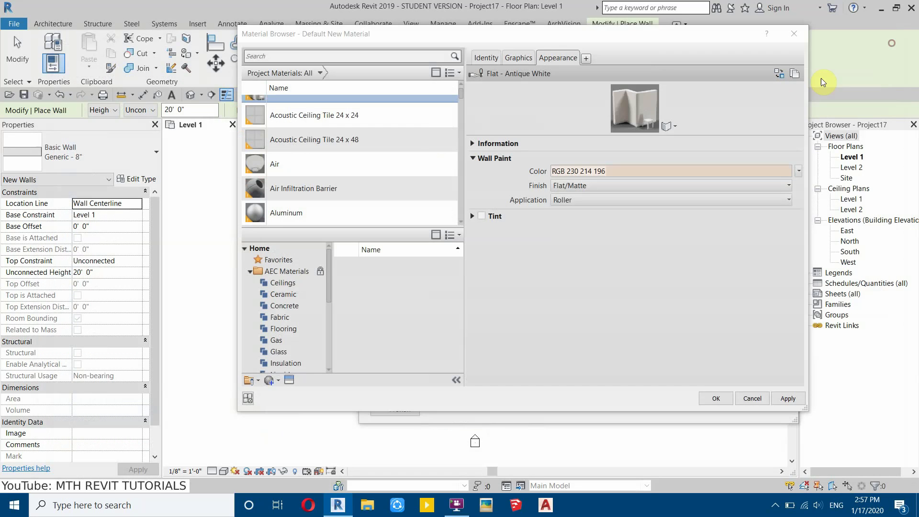
{"action": "left_click", "coordinate": [562, 186]}
{"action": "left_click", "coordinate": [736, 250]}
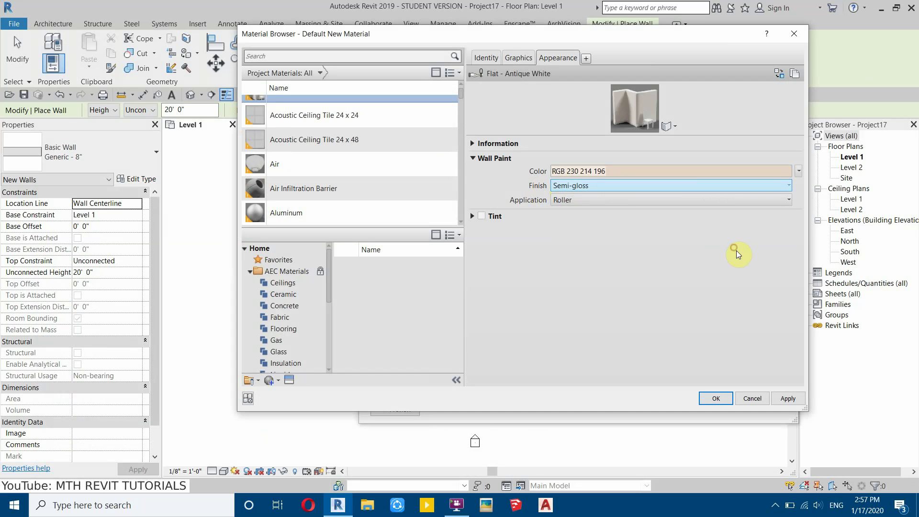
{"action": "left_click", "coordinate": [716, 398]}
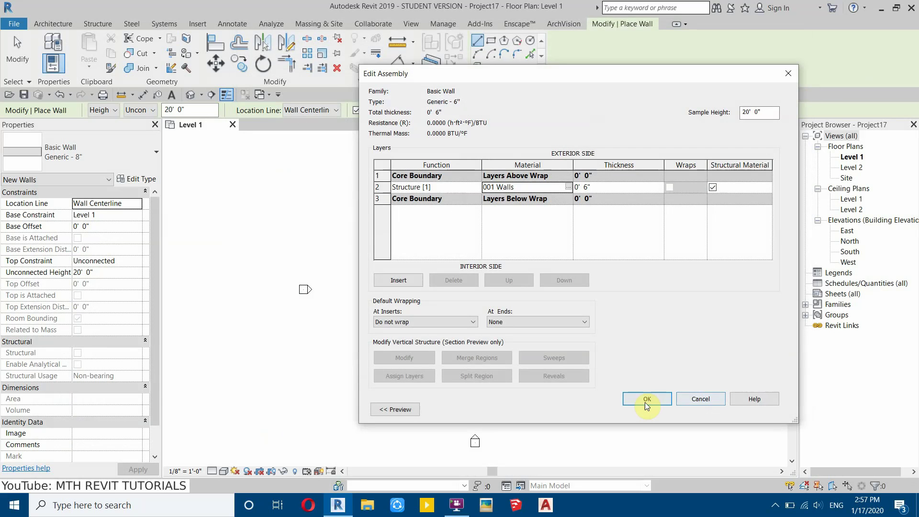
Accept the wall type changes and set the wall's Unconnected Height to 12'.
{"action": "left_click", "coordinate": [643, 396]}
{"action": "left_click", "coordinate": [660, 408]}
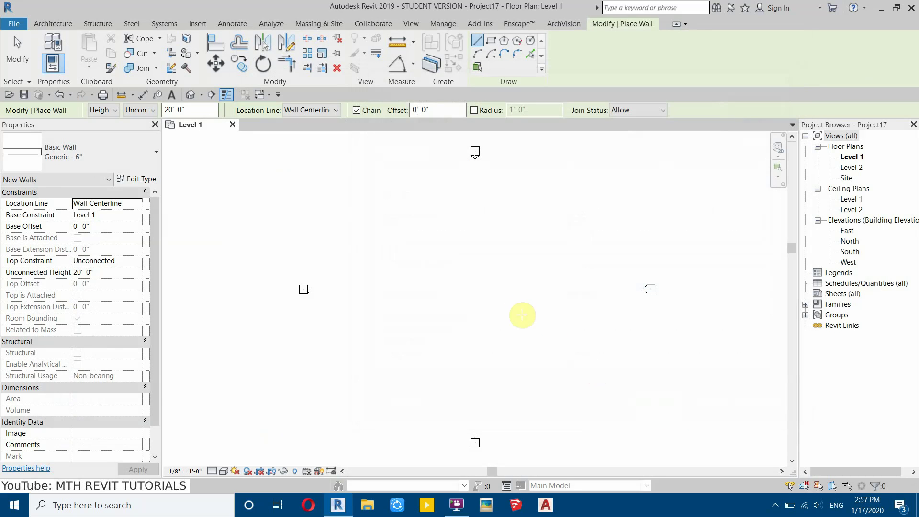
{"action": "left_click", "coordinate": [103, 274]}
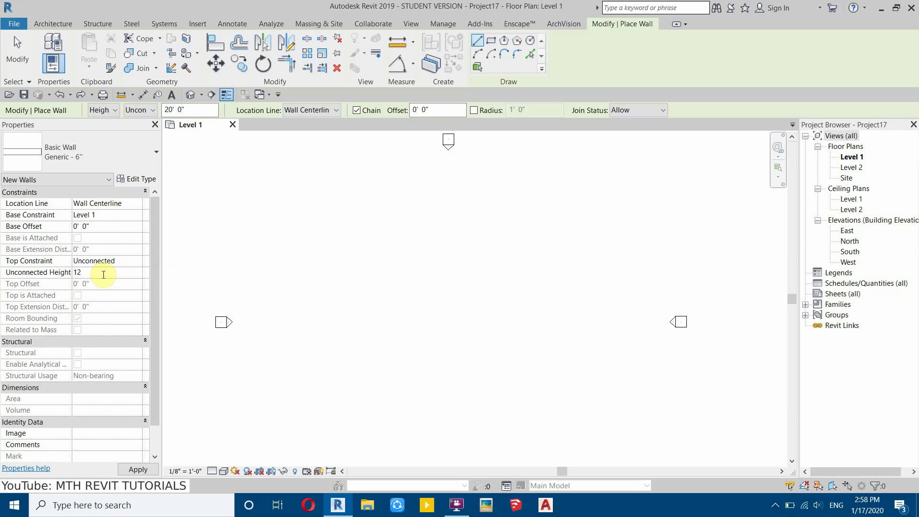
Draw a 14' top wall and a 14' wall running down from its right end.
{"action": "middle_click_drag", "start_coordinate": [397, 256], "coordinate": [386, 278]}
{"action": "scroll", "coordinate": [386, 277], "scroll_direction": "up", "scroll_amount": 2}
{"action": "left_click", "coordinate": [384, 277]}
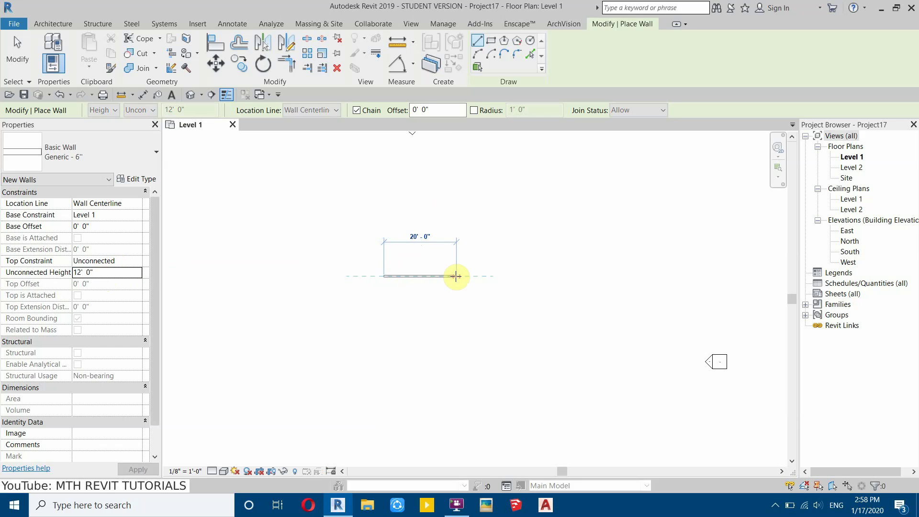
{"action": "type", "text": "14"}
{"action": "key", "text": "Return"}
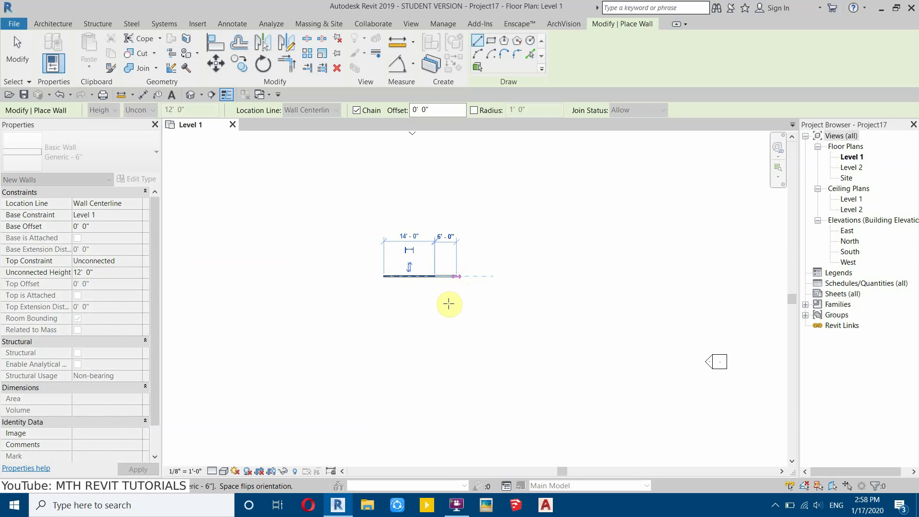
{"action": "type", "text": "14'"}
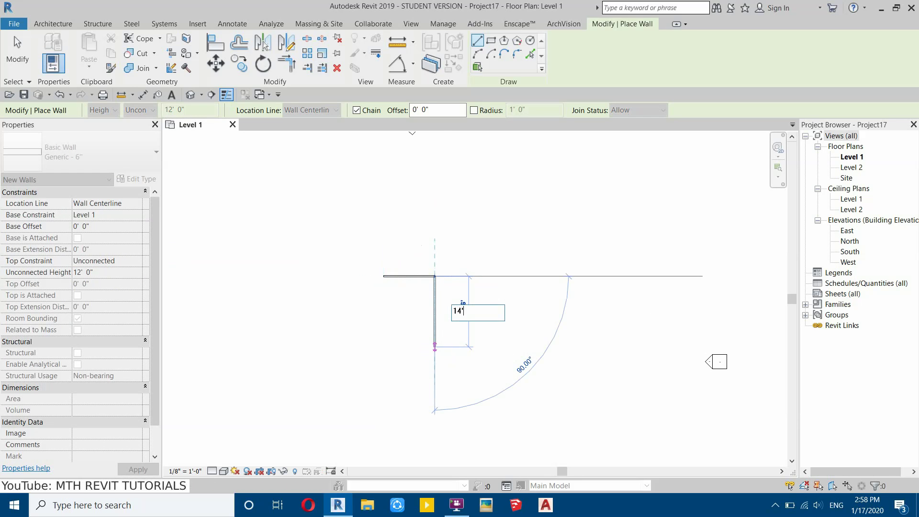
{"action": "key", "text": "Return"}
{"action": "key", "text": "Escape"}
Draw the 14' left wall down from the top-left corner.
{"action": "scroll", "coordinate": [384, 291], "scroll_direction": "up", "scroll_amount": 3}
{"action": "left_click", "coordinate": [346, 250]}
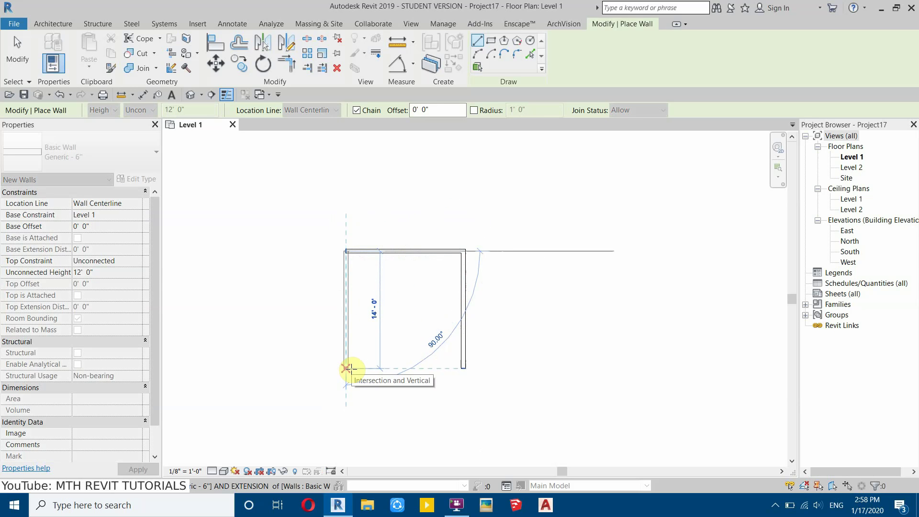
{"action": "type", "text": "14"}
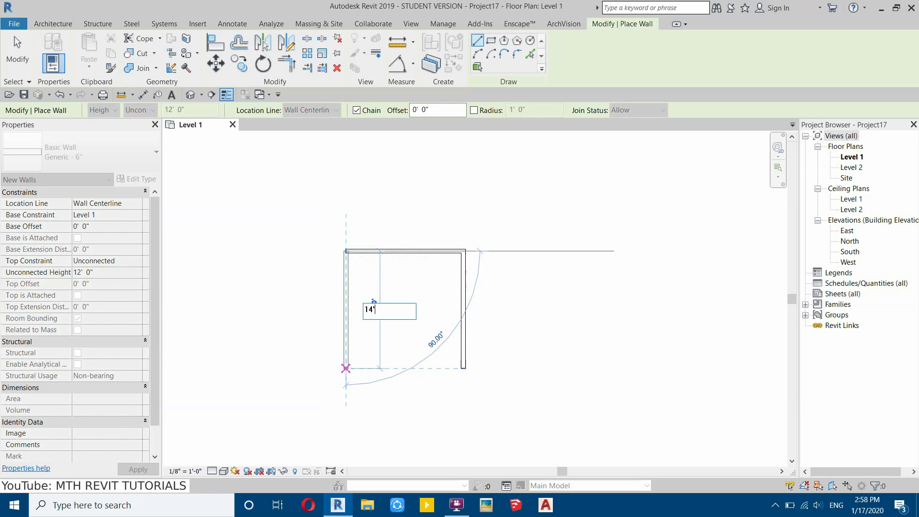
{"action": "left_click", "coordinate": [351, 370]}
{"action": "key", "text": "Escape"}
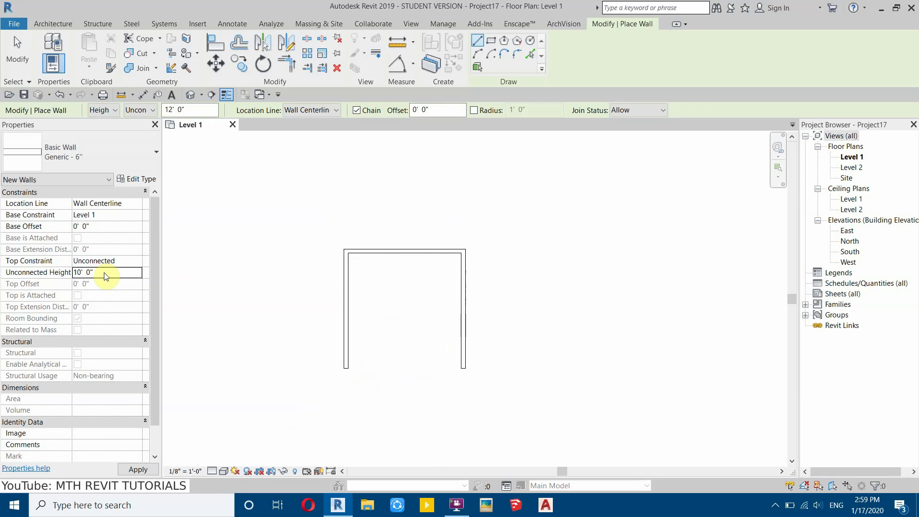
Draw the remaining outer walls to close the stepped L-shaped outline.
{"action": "left_click", "coordinate": [462, 370]}
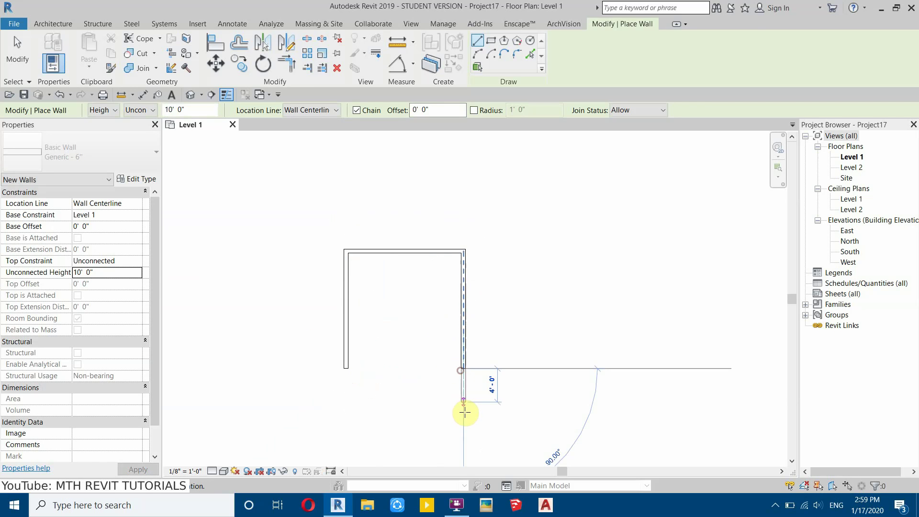
{"action": "middle_click_drag", "start_coordinate": [465, 410], "coordinate": [500, 301]}
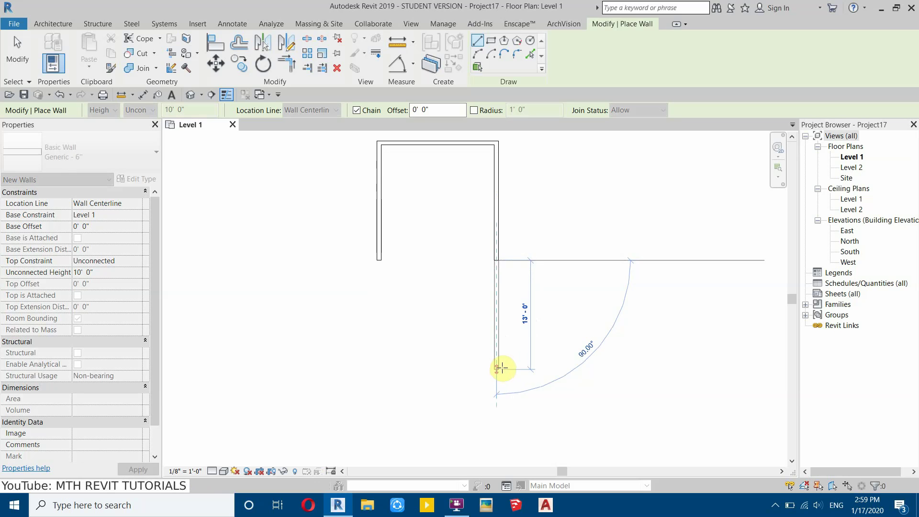
{"action": "left_click", "coordinate": [498, 353]}
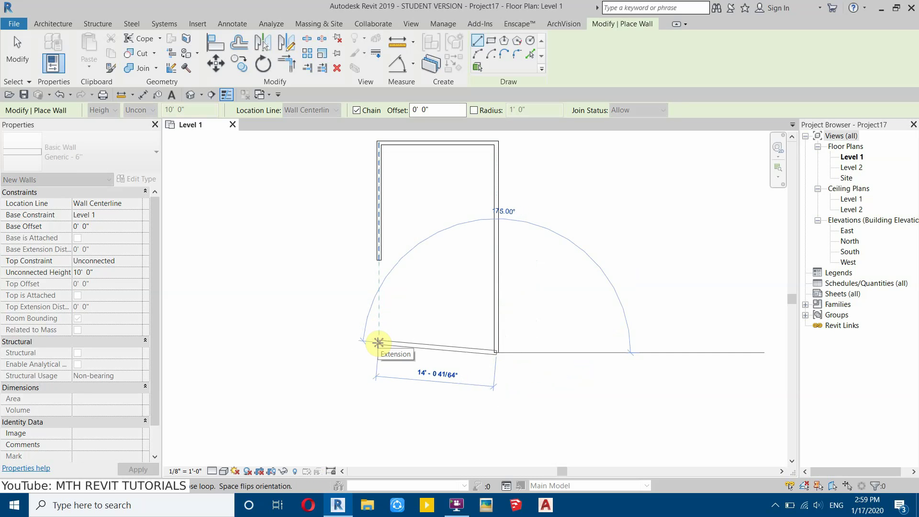
{"action": "left_click", "coordinate": [379, 353]}
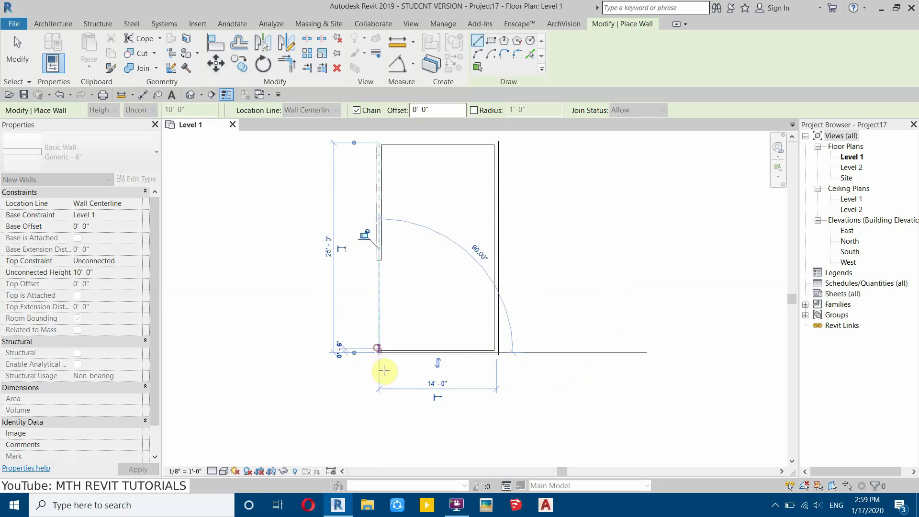
{"action": "left_click", "coordinate": [378, 395]}
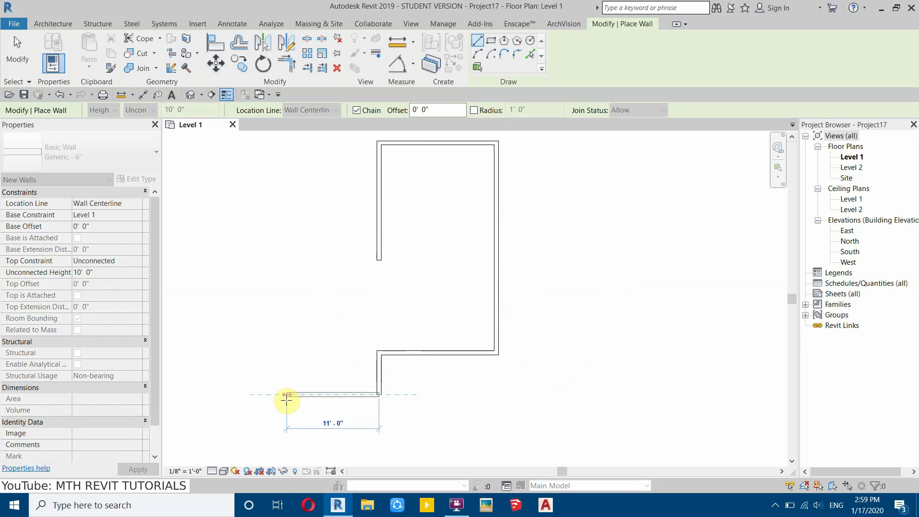
{"action": "left_click", "coordinate": [287, 399]}
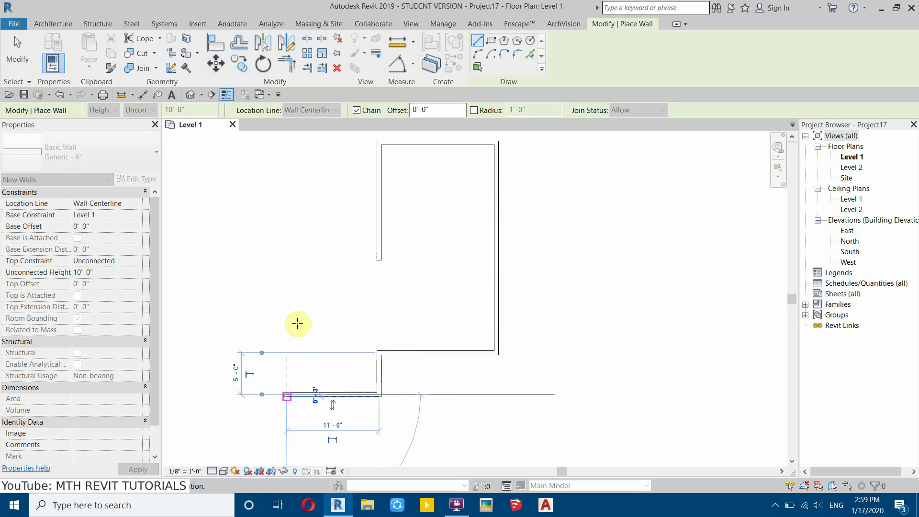
{"action": "left_click", "coordinate": [288, 259]}
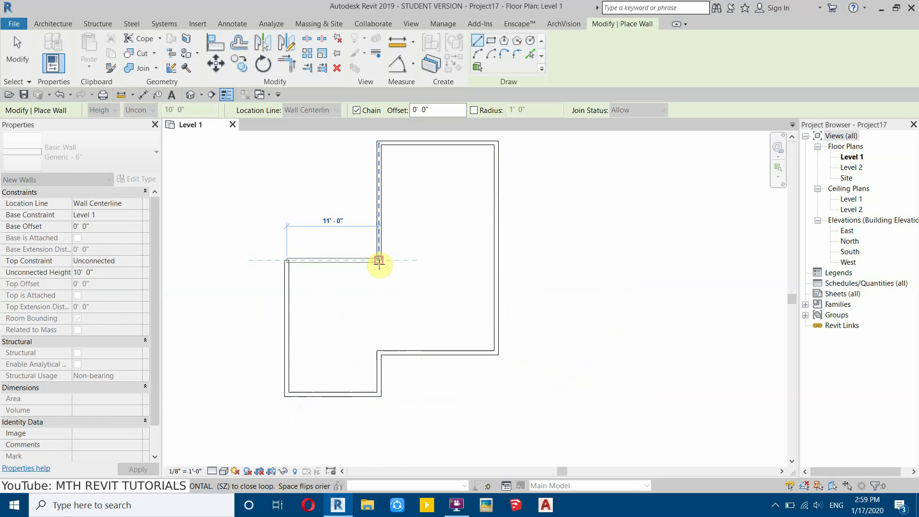
{"action": "left_click", "coordinate": [380, 261]}
{"action": "right_click", "coordinate": [416, 283]}
{"action": "left_click", "coordinate": [435, 294]}
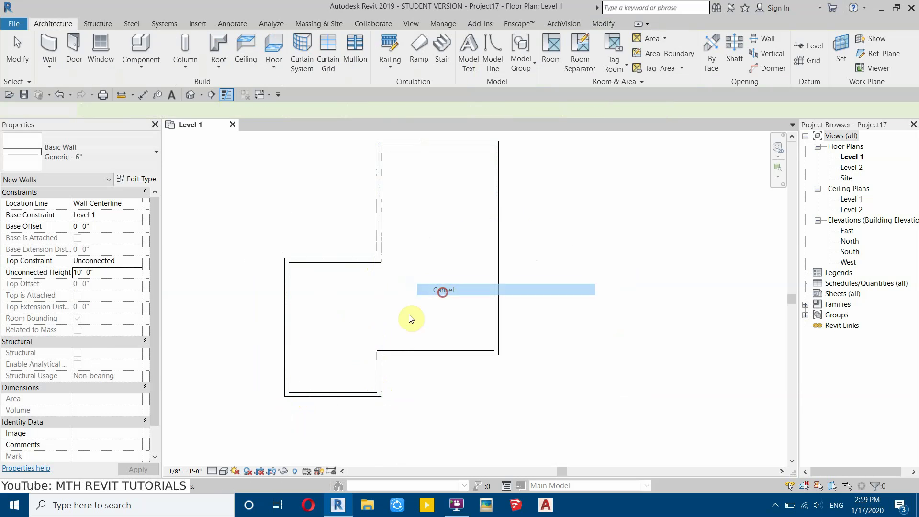
Add an interior wall 7'-0" up and 11'-0" left to enclose the lower-left room, then zoom to fit.
{"action": "left_click", "coordinate": [379, 360]}
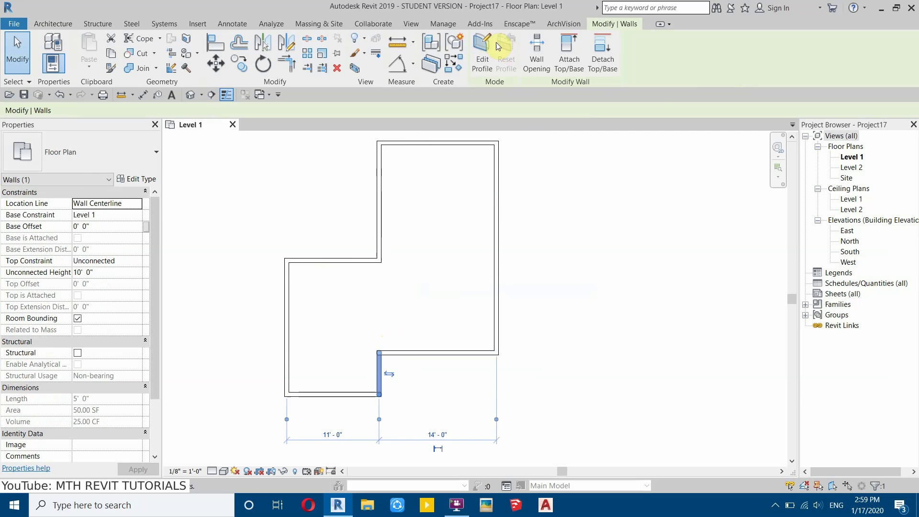
{"action": "key", "text": "w"}
{"action": "key", "text": "a"}
{"action": "left_click", "coordinate": [382, 350]}
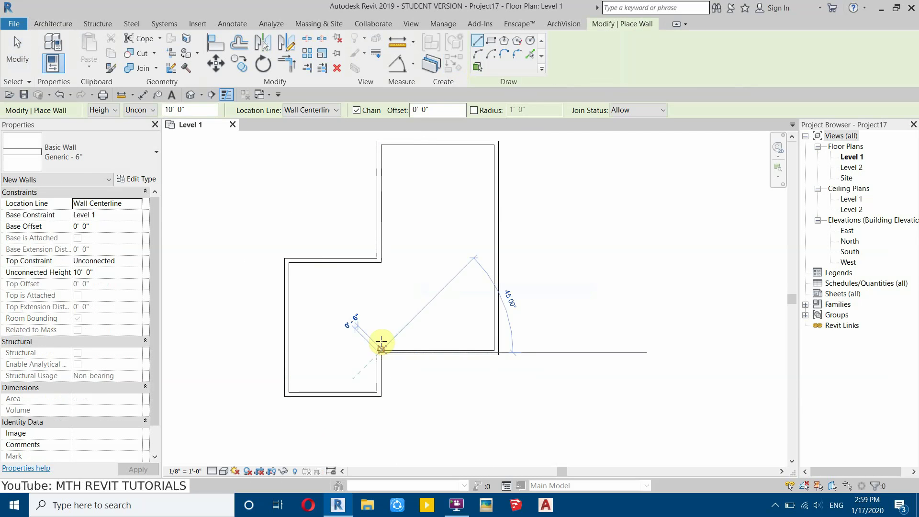
{"action": "left_click", "coordinate": [380, 293]}
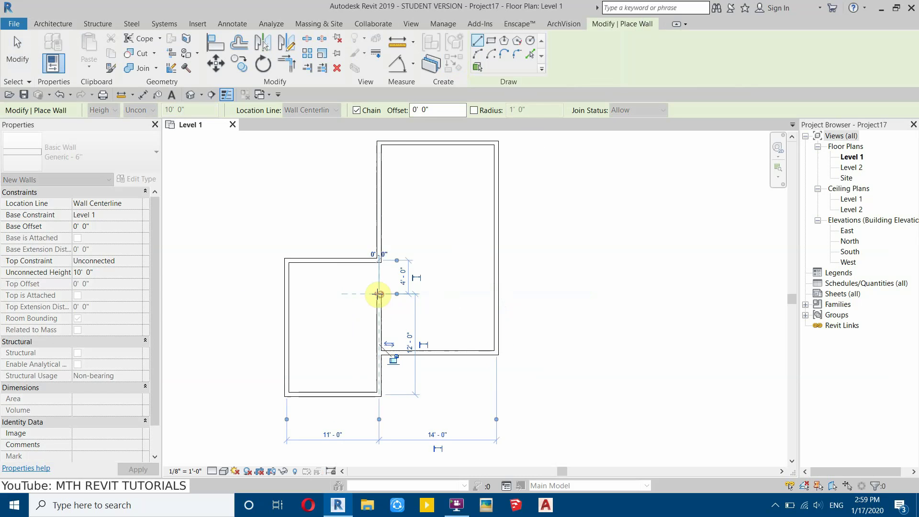
{"action": "left_click", "coordinate": [288, 294]}
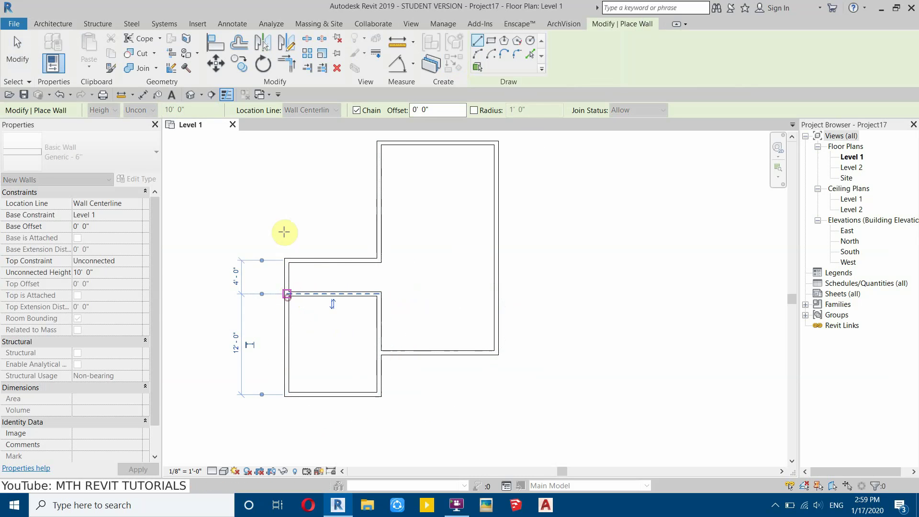
{"action": "right_click", "coordinate": [287, 206]}
{"action": "left_click", "coordinate": [311, 217]}
{"action": "right_click", "coordinate": [288, 209]}
{"action": "left_click", "coordinate": [311, 218]}
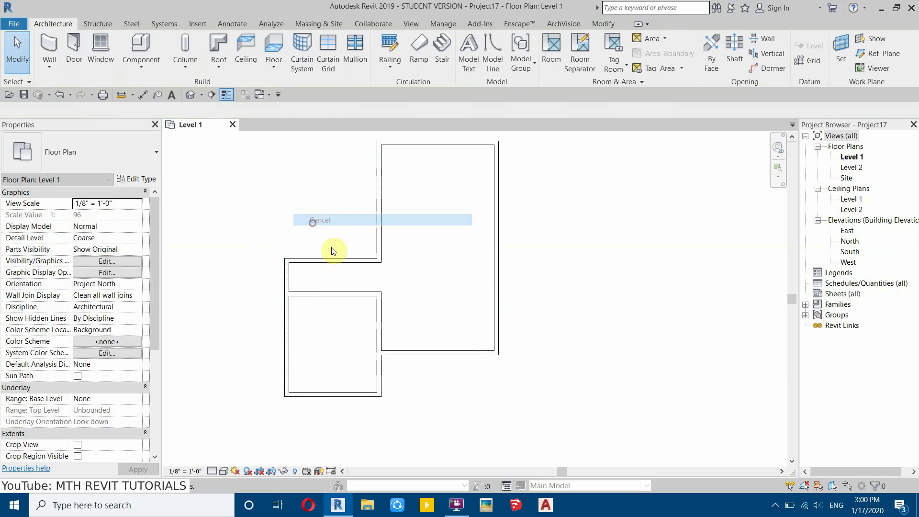
{"action": "middle_click_drag", "start_coordinate": [396, 276], "coordinate": [359, 329]}
{"action": "scroll", "coordinate": [375, 318], "scroll_direction": "up", "scroll_amount": 3}
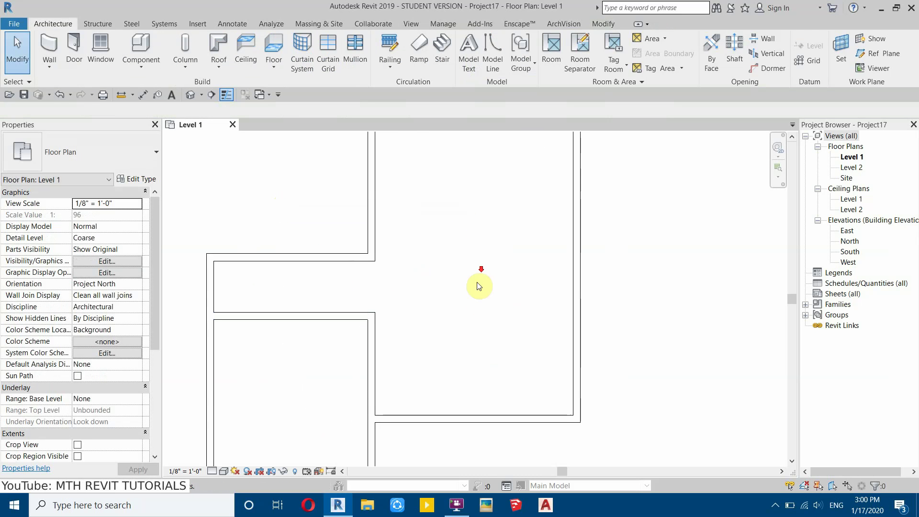
{"action": "scroll", "coordinate": [410, 200], "scroll_direction": "down", "scroll_amount": 3}
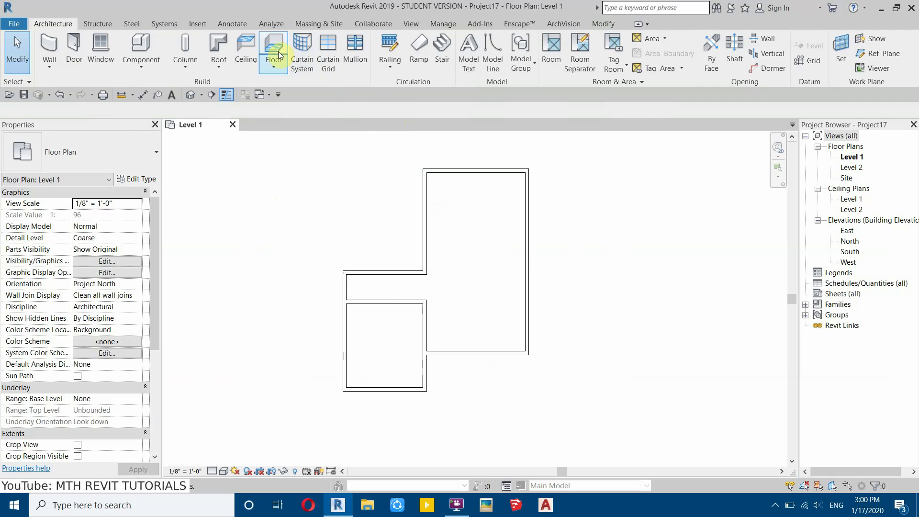
Start a floor and duplicate its type as Generic - 6".
{"action": "left_click", "coordinate": [277, 54]}
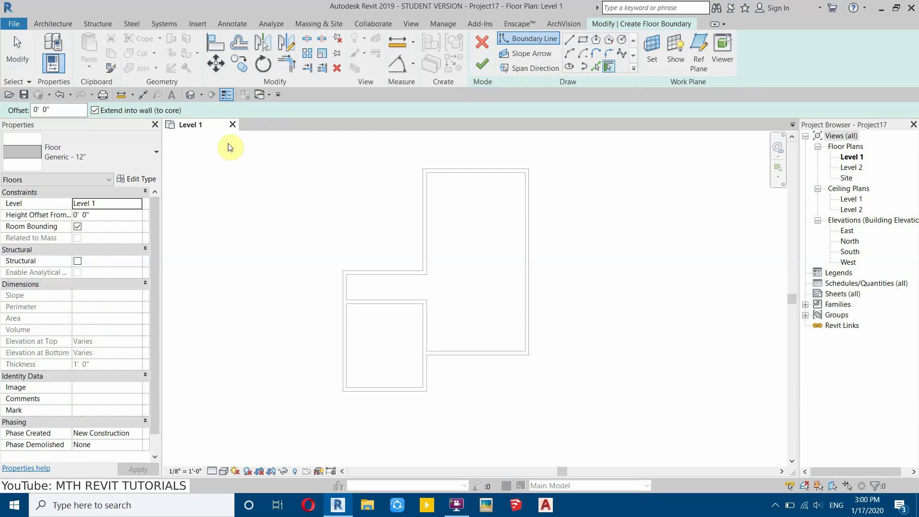
{"action": "left_click", "coordinate": [152, 179]}
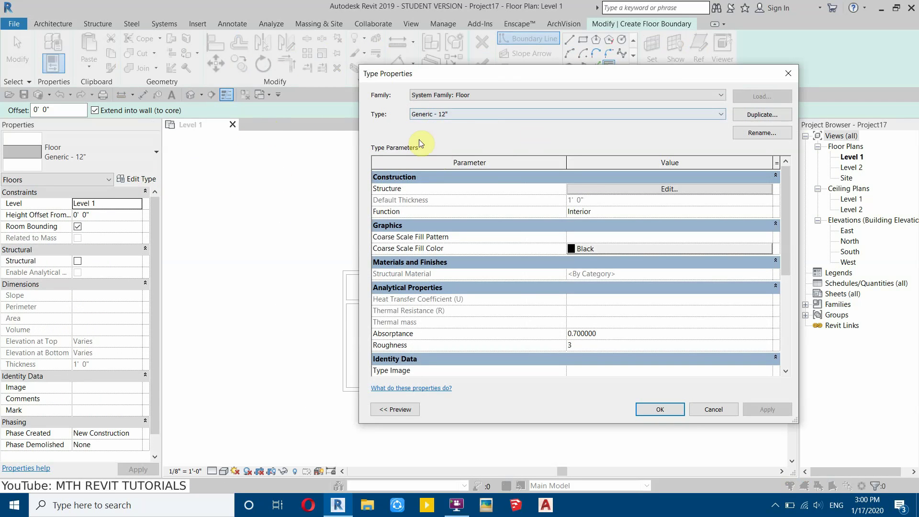
{"action": "left_click", "coordinate": [759, 116]}
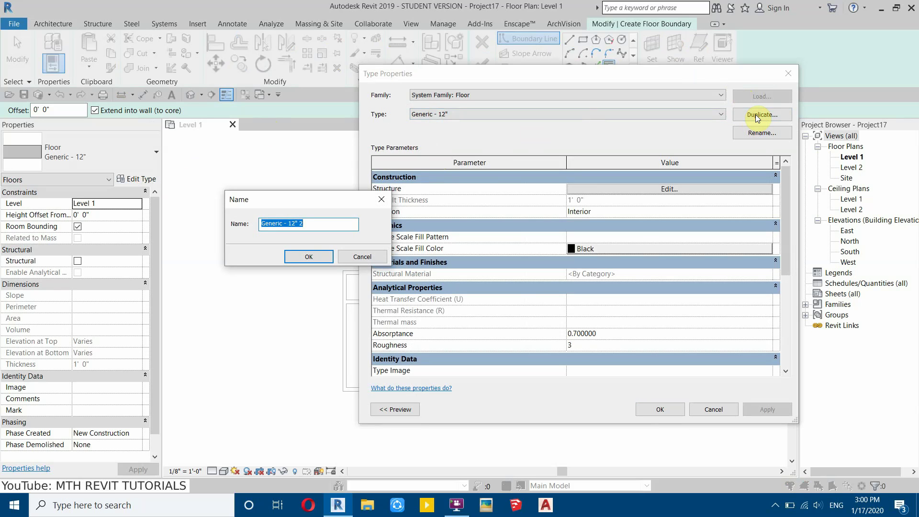
{"action": "left_click_drag", "start_coordinate": [290, 225], "coordinate": [336, 229]}
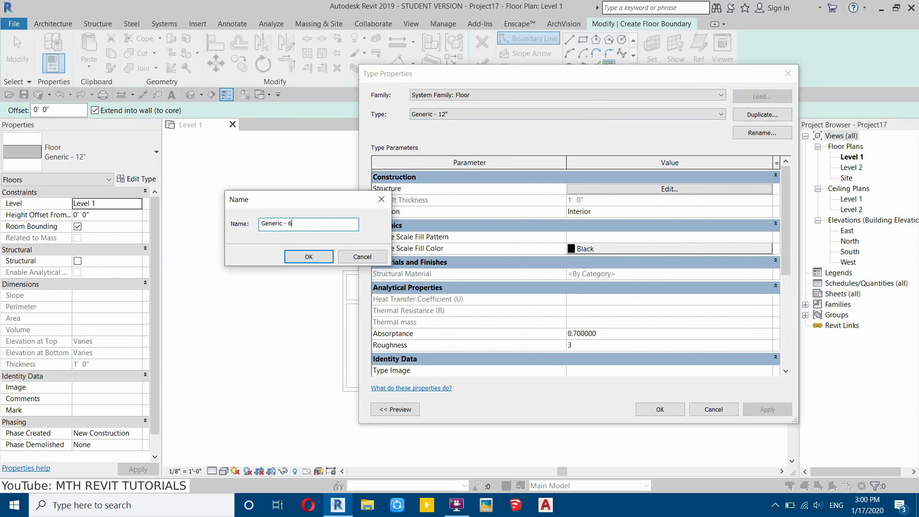
{"action": "left_click", "coordinate": [309, 256]}
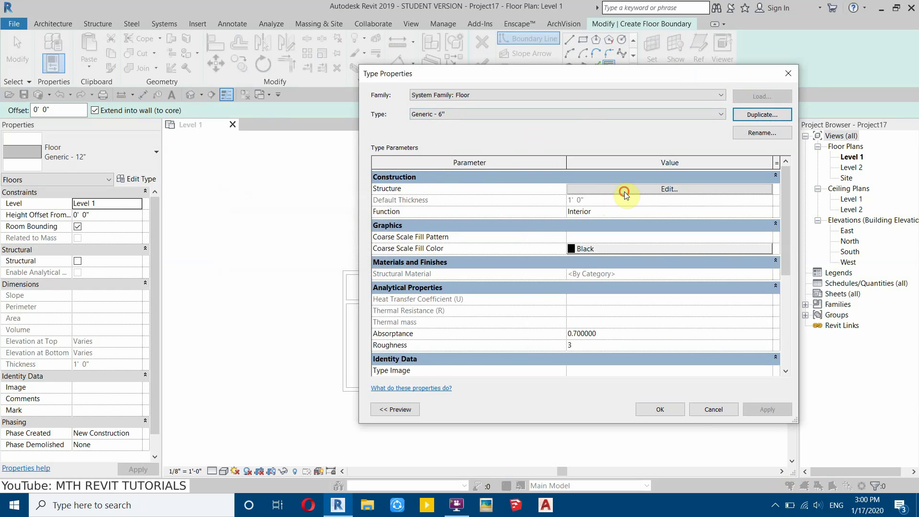
Edit the floor's structure layer thickness and open its material choices.
{"action": "left_click", "coordinate": [624, 192]}
{"action": "left_click", "coordinate": [580, 187]}
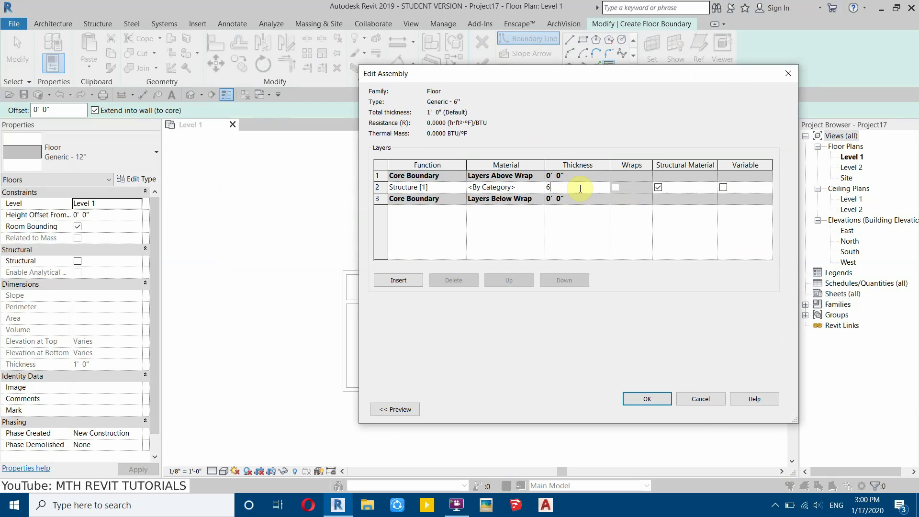
{"action": "left_click", "coordinate": [539, 187]}
{"action": "scroll", "coordinate": [378, 219], "scroll_direction": "down", "scroll_amount": 1}
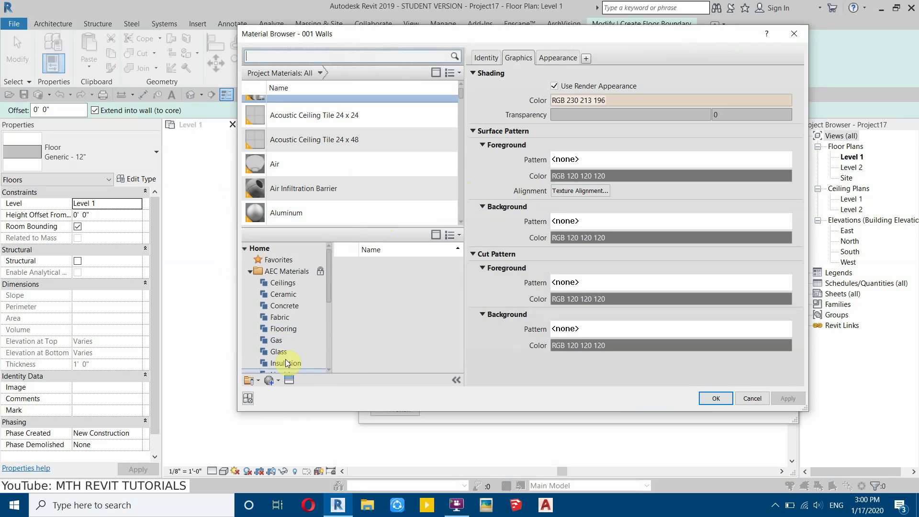
Create a new material named 002 Floor with Use Render Appearance enabled.
{"action": "left_click", "coordinate": [274, 379]}
{"action": "left_click", "coordinate": [276, 393]}
{"action": "right_click", "coordinate": [314, 162]}
{"action": "left_click", "coordinate": [331, 192]}
{"action": "type", "text": "00"}
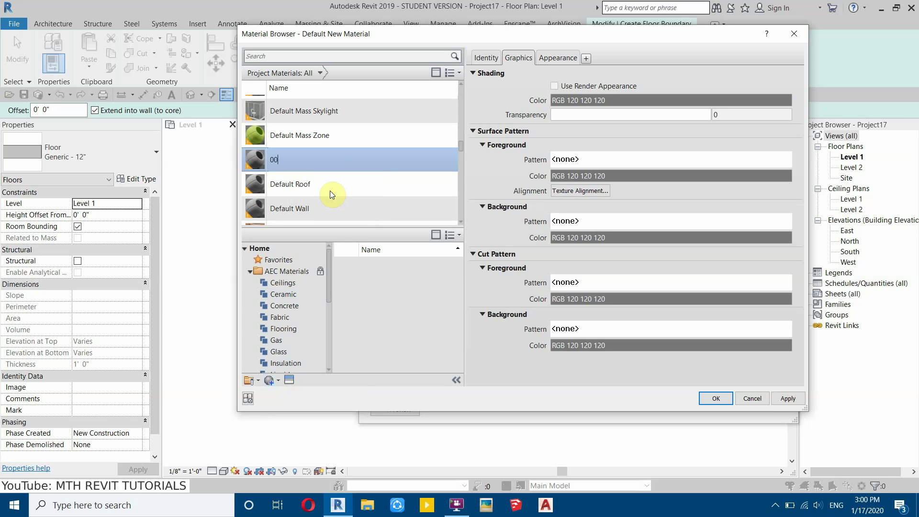
{"action": "type", "text": "2 Floor"}
{"action": "left_click", "coordinate": [460, 135]}
{"action": "scroll", "coordinate": [306, 128], "scroll_direction": "up", "scroll_amount": 1}
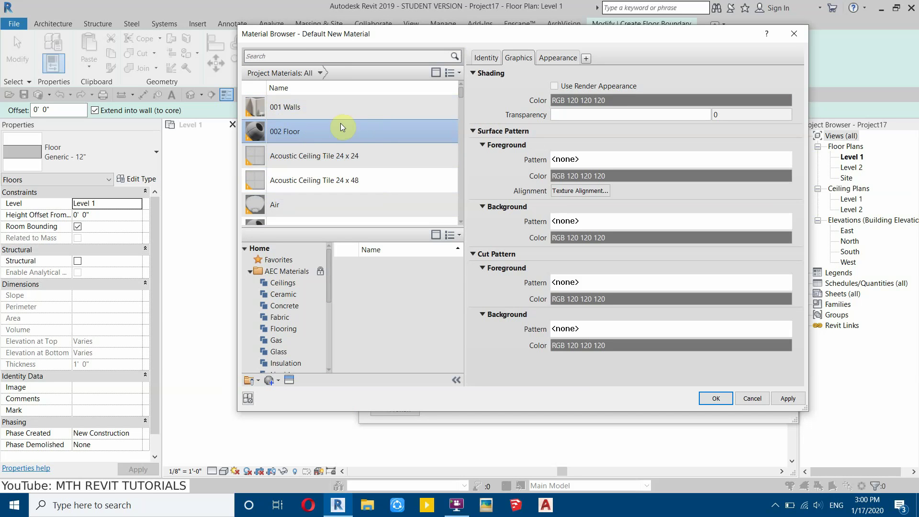
{"action": "left_click", "coordinate": [576, 87]}
{"action": "left_click", "coordinate": [558, 56]}
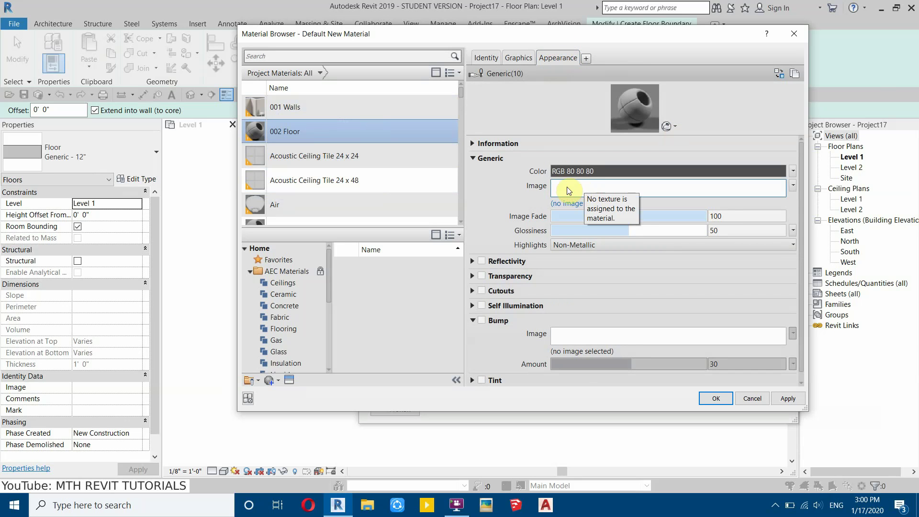
Set 002 Floor's appearance image to Flooring.jpg with a texture sample width of 4.
{"action": "left_click", "coordinate": [586, 187]}
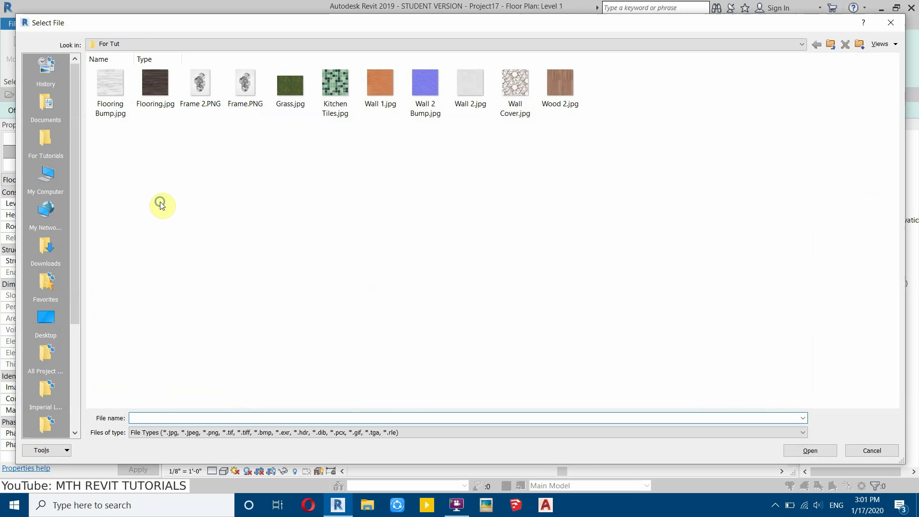
{"action": "right_click", "coordinate": [160, 202]}
{"action": "left_click", "coordinate": [180, 213]}
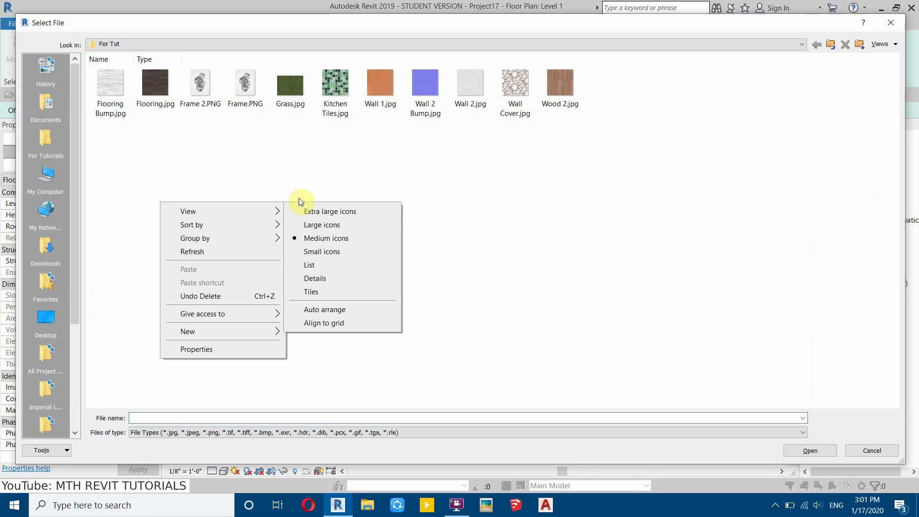
{"action": "left_click", "coordinate": [326, 215]}
{"action": "left_click", "coordinate": [343, 150]}
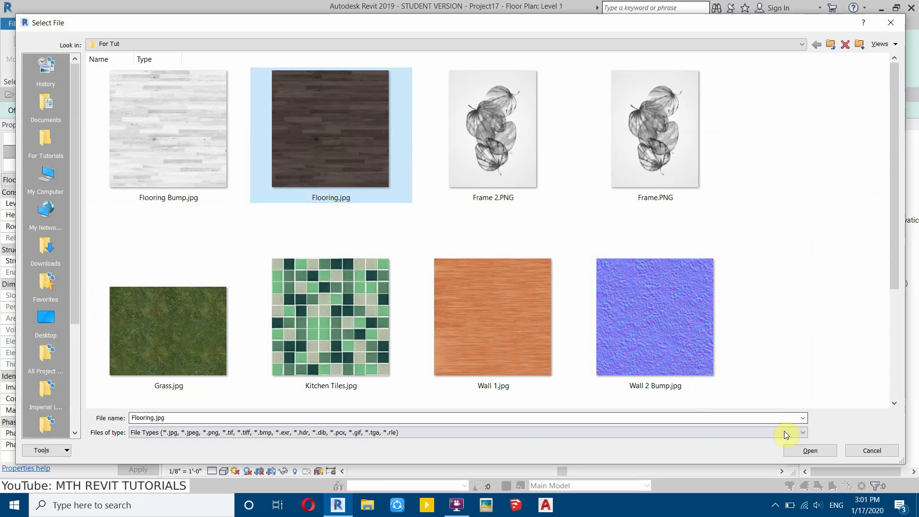
{"action": "left_click", "coordinate": [810, 450]}
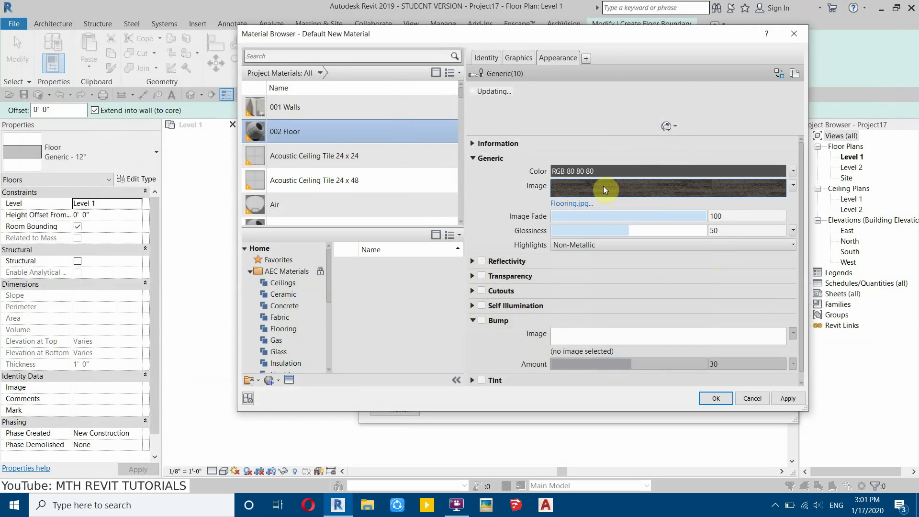
{"action": "left_click", "coordinate": [582, 192]}
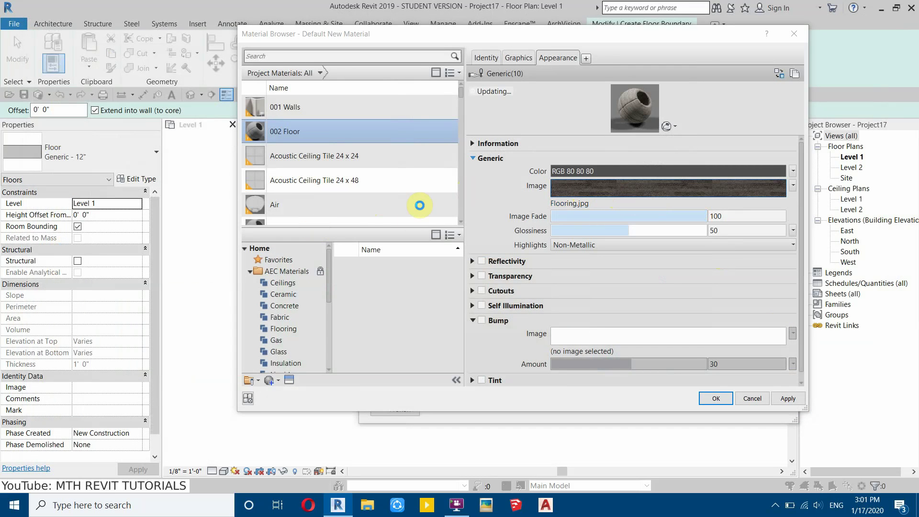
{"action": "left_click", "coordinate": [320, 318]}
{"action": "type", "text": "4"}
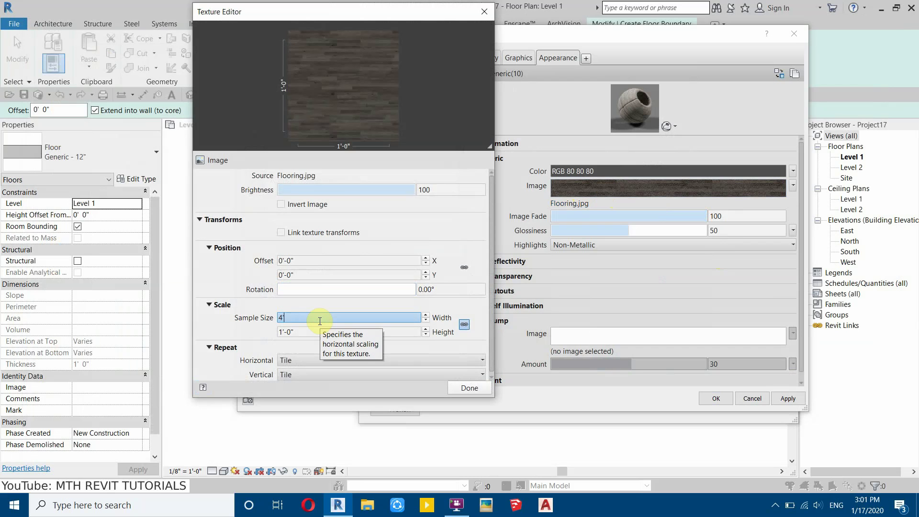
{"action": "left_click", "coordinate": [462, 388]}
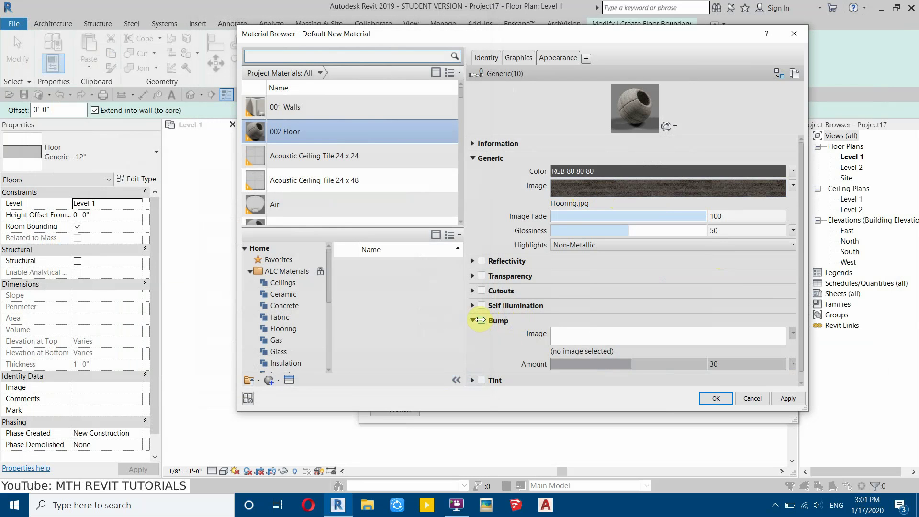
Add Flooring Bump.jpg as the bump image with a 4'-0" sample size.
{"action": "left_click", "coordinate": [575, 336]}
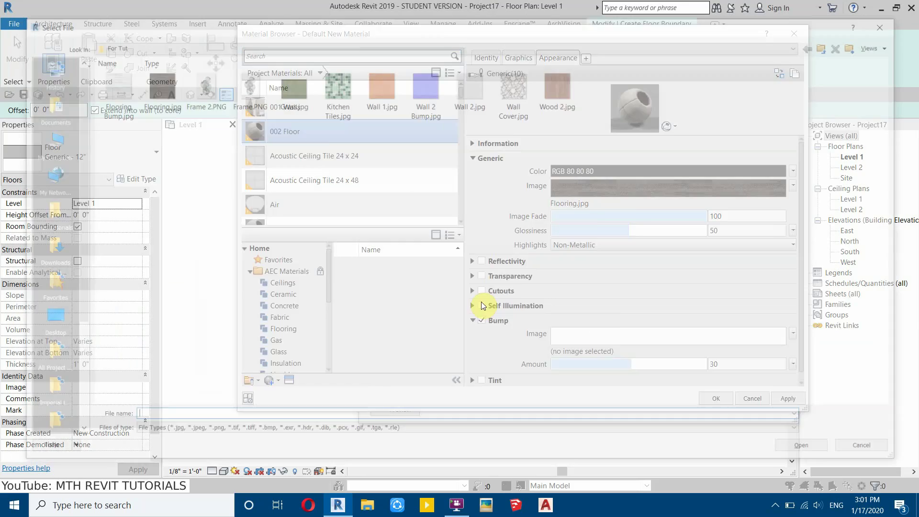
{"action": "left_click", "coordinate": [116, 92]}
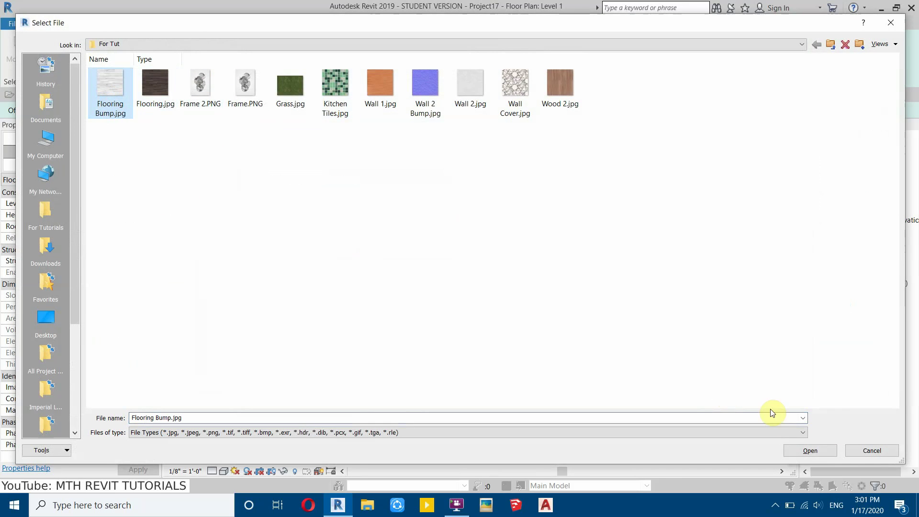
{"action": "left_click", "coordinate": [809, 450]}
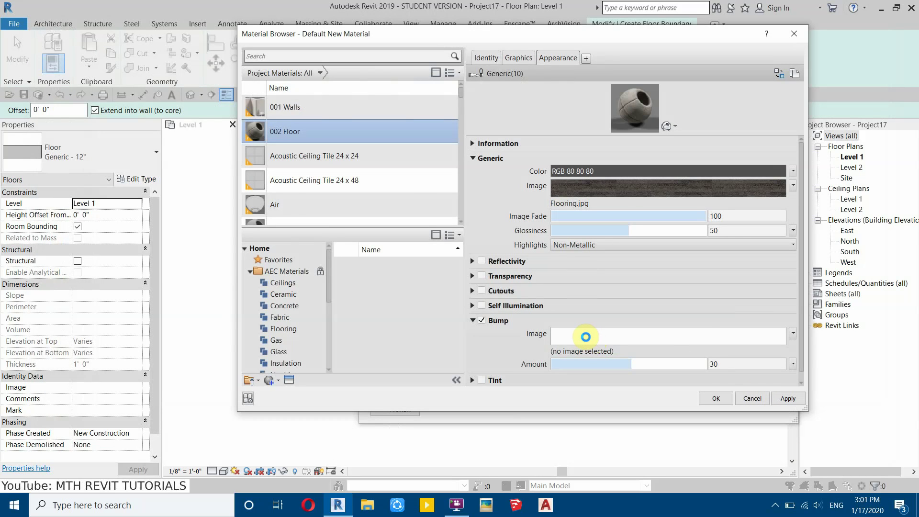
{"action": "left_click", "coordinate": [377, 322]}
{"action": "type", "text": "4'"}
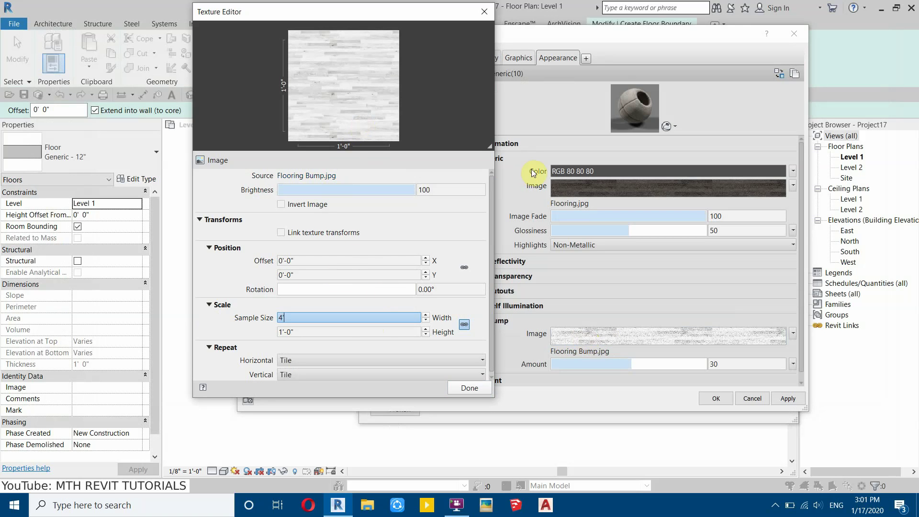
{"action": "left_click", "coordinate": [479, 382]}
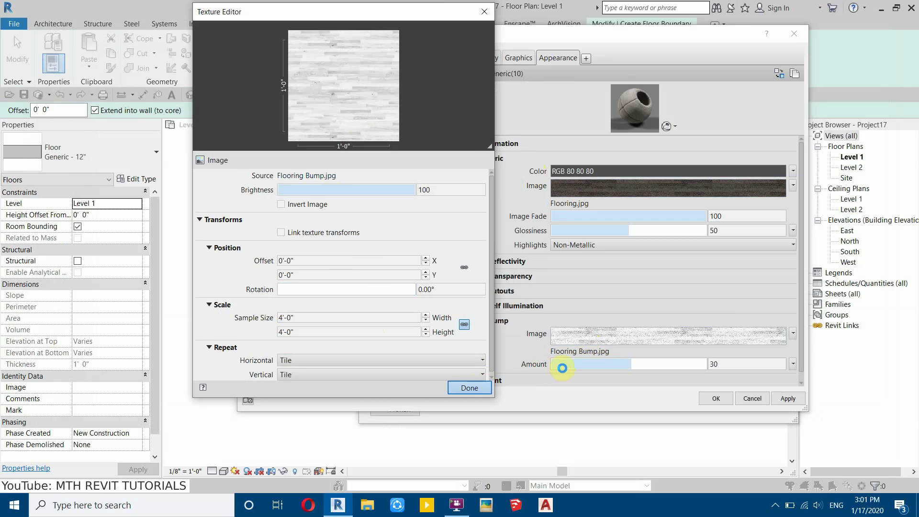
Set the bump amount to 100 and accept the material.
{"action": "left_click", "coordinate": [731, 364]}
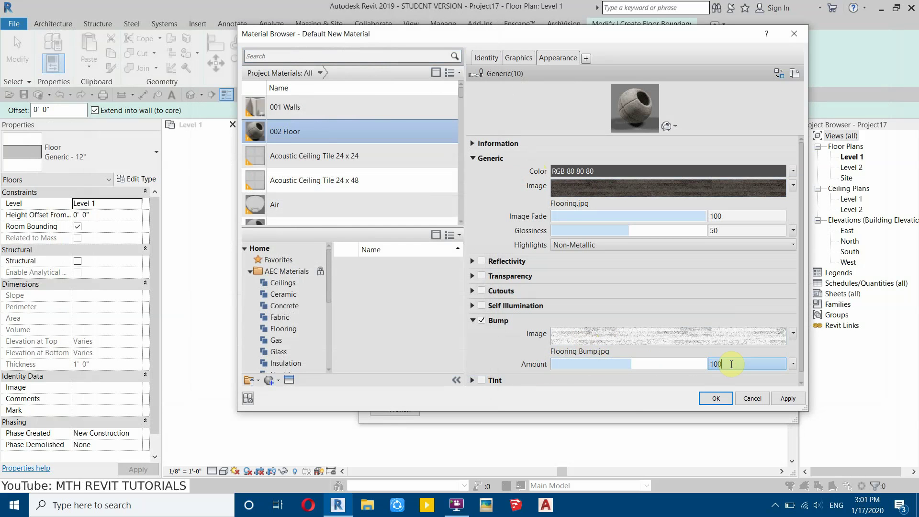
{"action": "type", "text": "100"}
{"action": "left_click", "coordinate": [501, 345]}
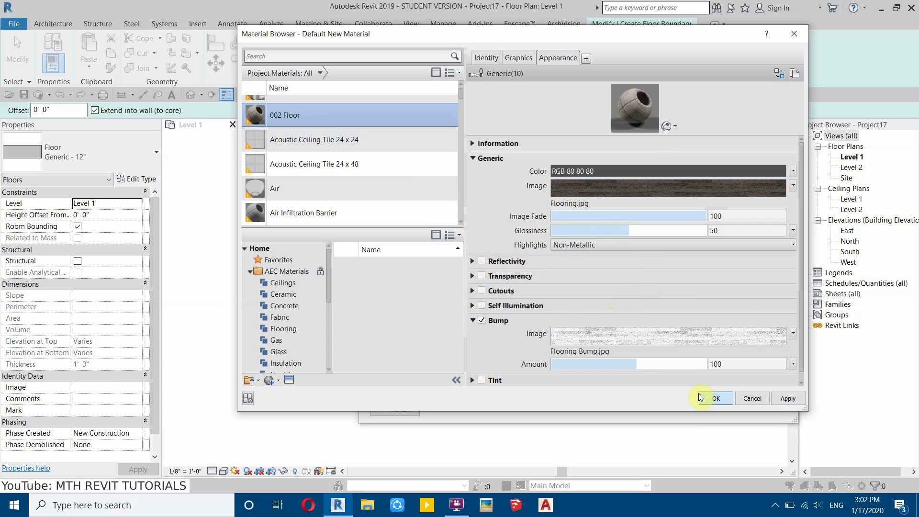
{"action": "key", "text": "Return"}
Accept the Generic - 6" floor type and sketch the top, right and lower boundary edges along the walls.
{"action": "left_click", "coordinate": [649, 392]}
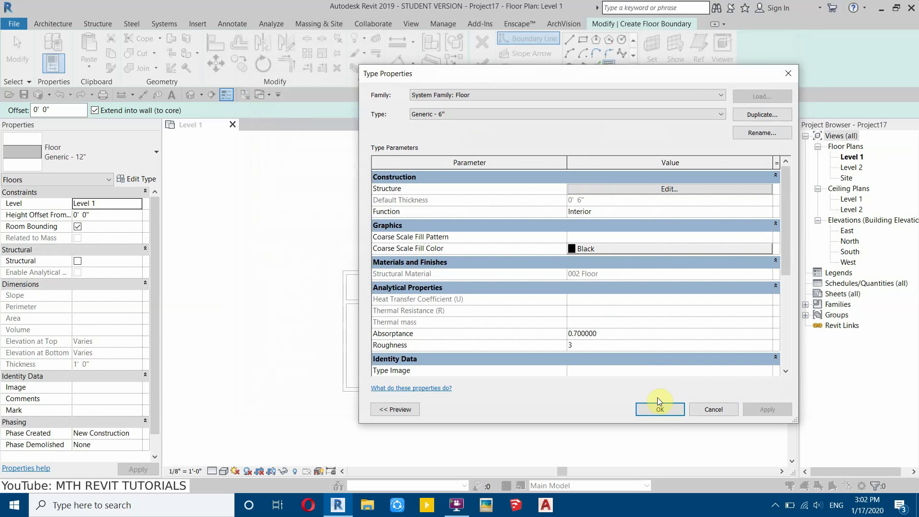
{"action": "left_click", "coordinate": [658, 410]}
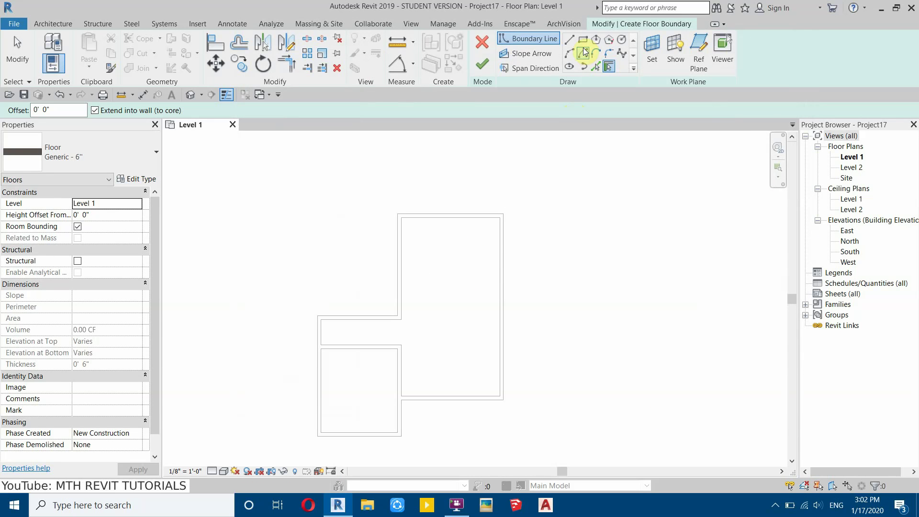
{"action": "left_click", "coordinate": [397, 214]}
{"action": "left_click", "coordinate": [504, 213]}
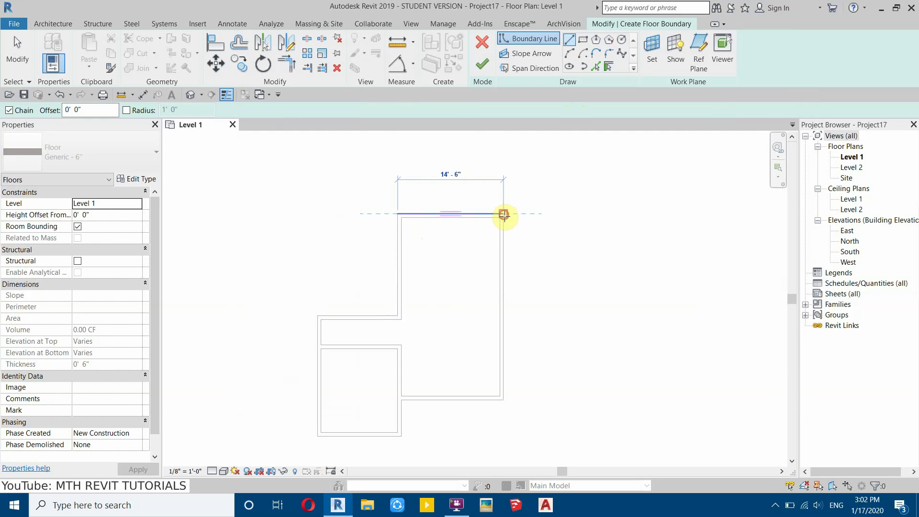
{"action": "scroll", "coordinate": [502, 403], "scroll_direction": "up", "scroll_amount": 3}
{"action": "left_click", "coordinate": [509, 392]}
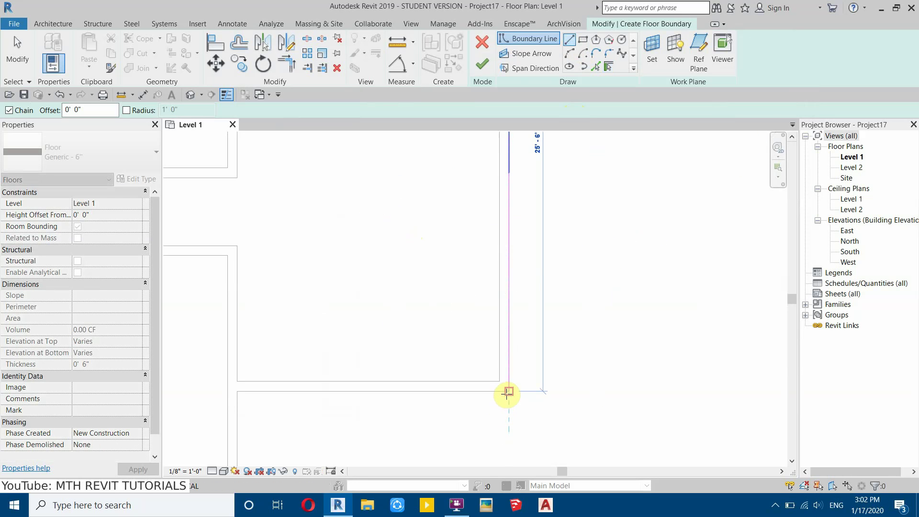
{"action": "left_click", "coordinate": [240, 392]}
{"action": "scroll", "coordinate": [572, 275], "scroll_direction": "down", "scroll_amount": 2}
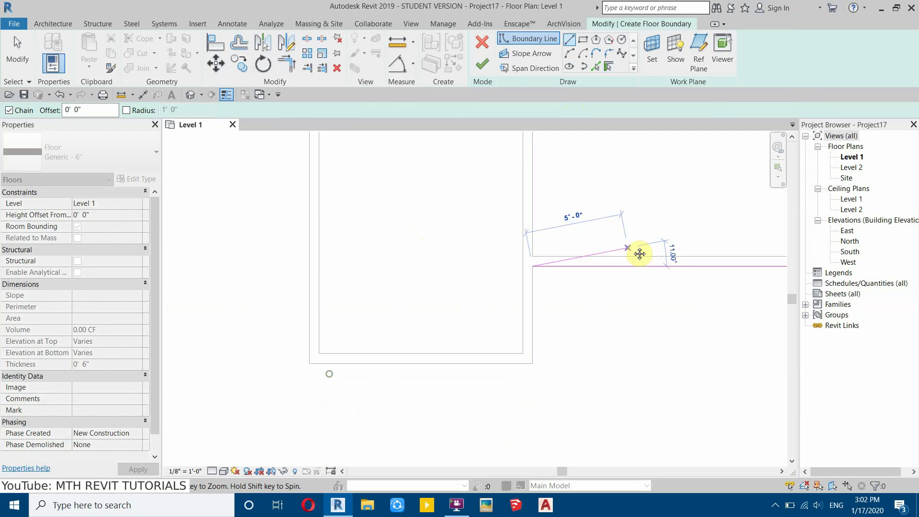
{"action": "scroll", "coordinate": [543, 384], "scroll_direction": "up", "scroll_amount": 2}
{"action": "left_click", "coordinate": [540, 360]}
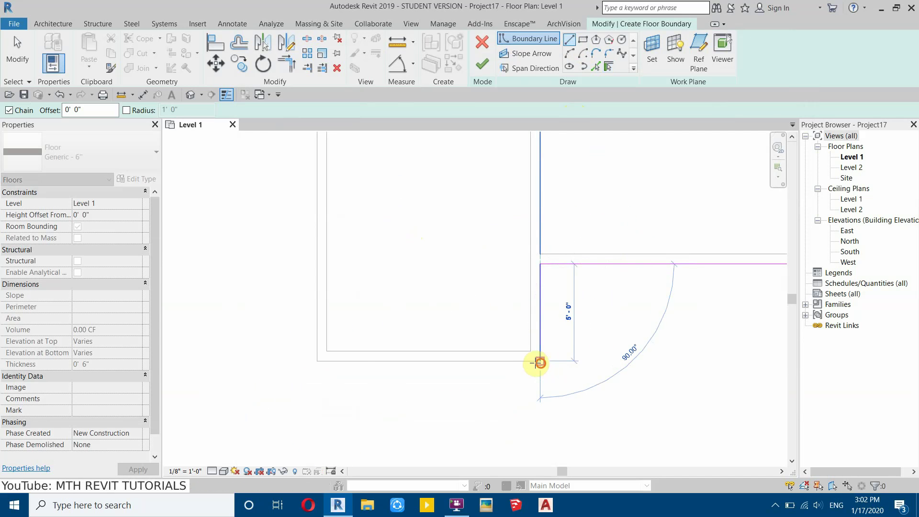
{"action": "left_click", "coordinate": [318, 361]}
Complete the boundary around the lower-left wing and finish the floor sketch.
{"action": "scroll", "coordinate": [357, 272], "scroll_direction": "down", "scroll_amount": 1}
{"action": "middle_click_drag", "start_coordinate": [336, 182], "coordinate": [329, 298]}
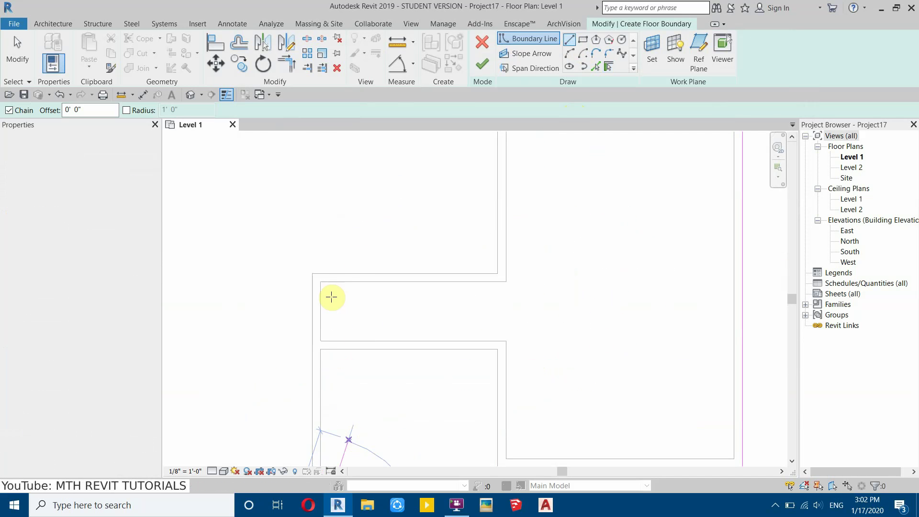
{"action": "left_click", "coordinate": [312, 274]}
{"action": "left_click", "coordinate": [497, 274]}
{"action": "scroll", "coordinate": [513, 205], "scroll_direction": "down", "scroll_amount": 2}
{"action": "scroll", "coordinate": [477, 215], "scroll_direction": "up", "scroll_amount": 2}
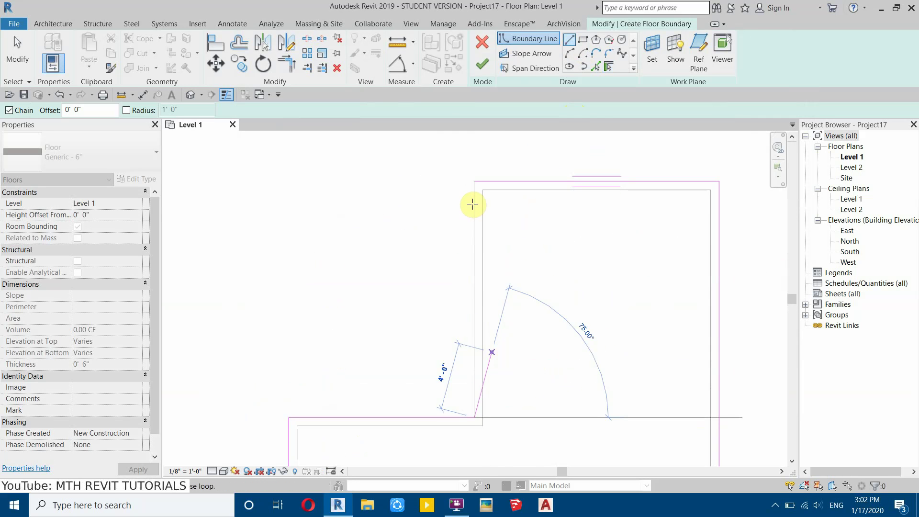
{"action": "left_click", "coordinate": [475, 181]}
{"action": "scroll", "coordinate": [494, 292], "scroll_direction": "down", "scroll_amount": 2}
{"action": "right_click", "coordinate": [527, 296]}
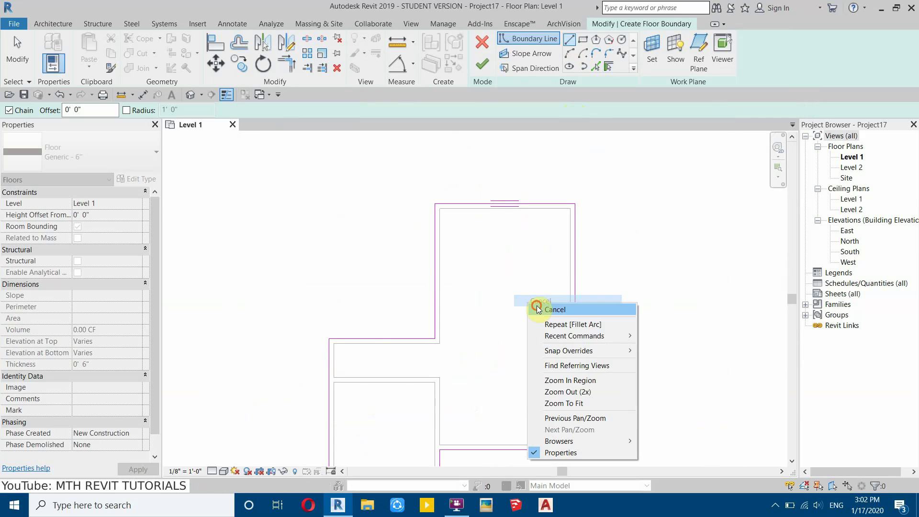
{"action": "left_click", "coordinate": [535, 306]}
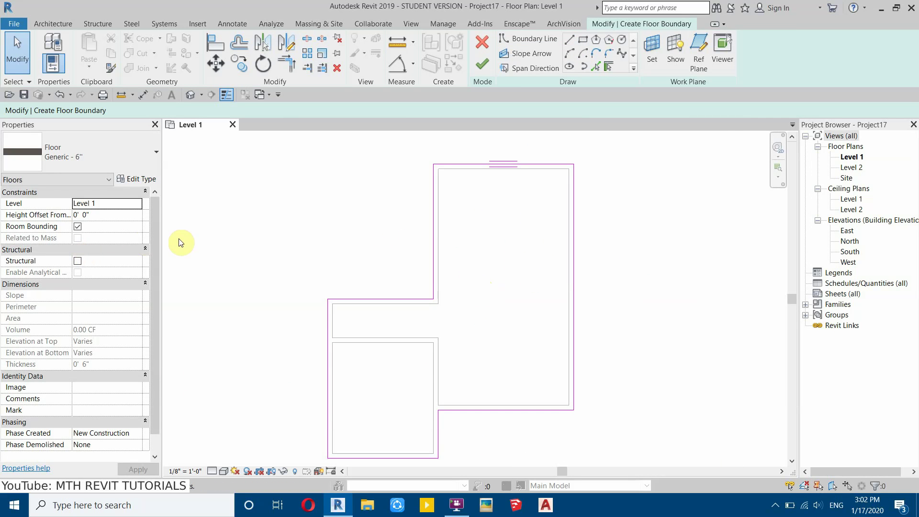
{"action": "middle_click_drag", "start_coordinate": [429, 302], "coordinate": [402, 335]}
{"action": "scroll", "coordinate": [443, 318], "scroll_direction": "down", "scroll_amount": 1}
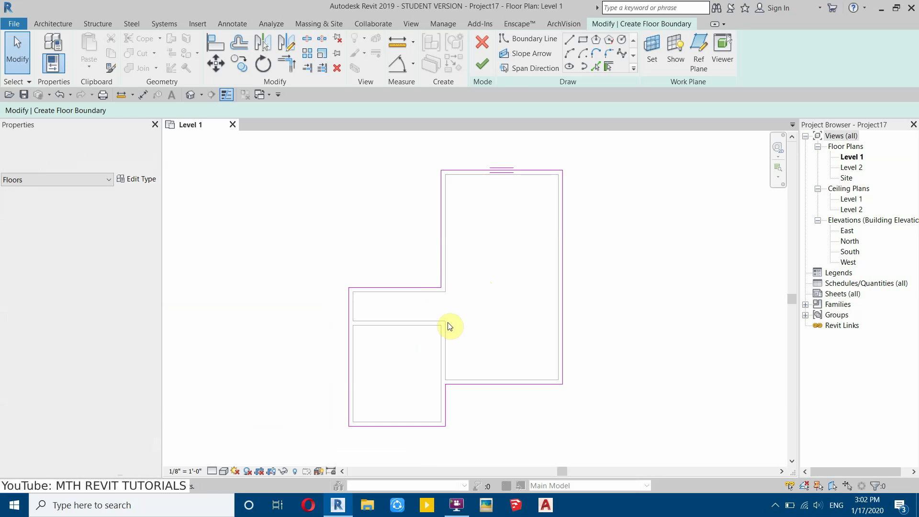
{"action": "scroll", "coordinate": [365, 281], "scroll_direction": "up", "scroll_amount": 1}
{"action": "middle_click_drag", "start_coordinate": [365, 281], "coordinate": [403, 236]}
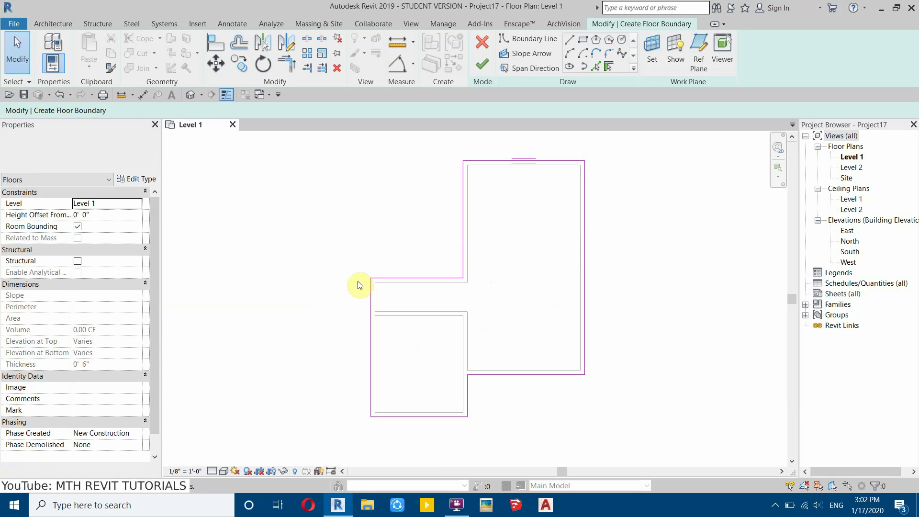
{"action": "left_click", "coordinate": [483, 65]}
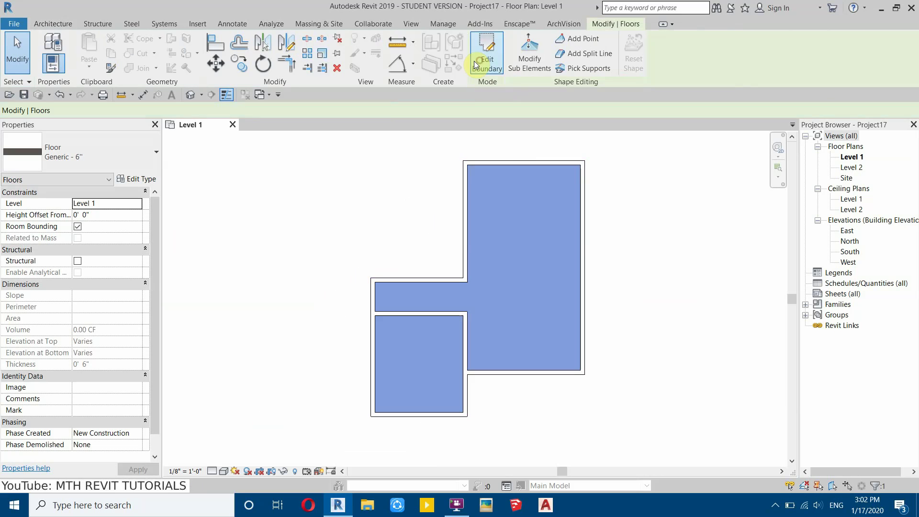
Open the default 3D view and orbit to look down into the rooms.
{"action": "left_click", "coordinate": [192, 95]}
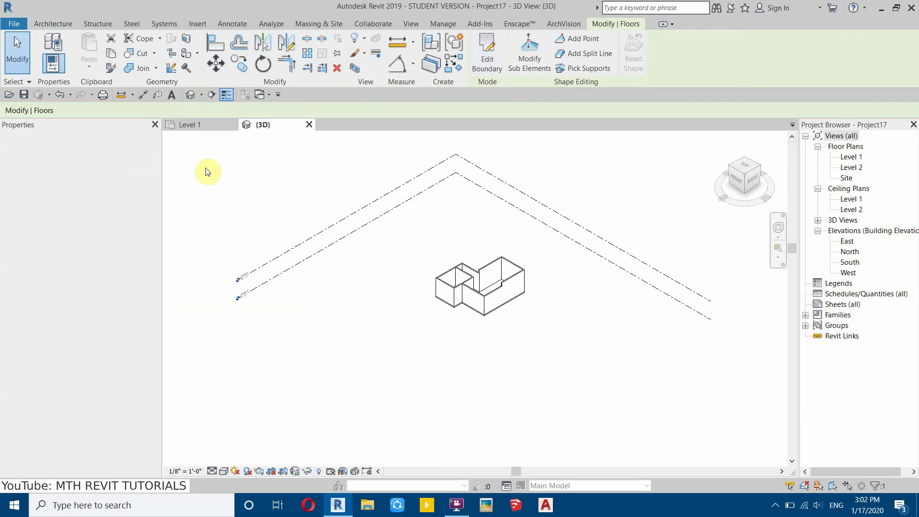
{"action": "scroll", "coordinate": [503, 347], "scroll_direction": "up", "scroll_amount": 2}
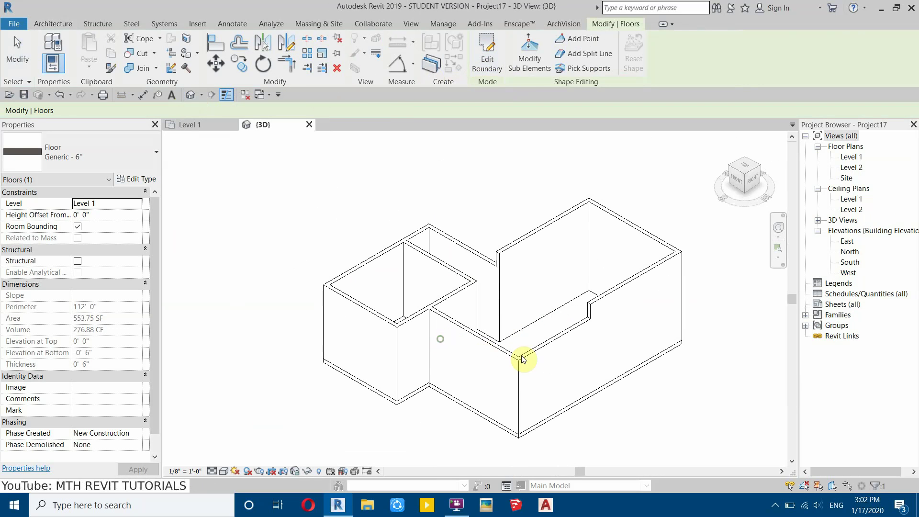
{"action": "key", "text": "Escape"}
{"action": "middle_click_drag", "start_coordinate": [404, 351], "coordinate": [486, 353], "text": "shift"}
{"action": "scroll", "coordinate": [324, 281], "scroll_direction": "up", "scroll_amount": 4}
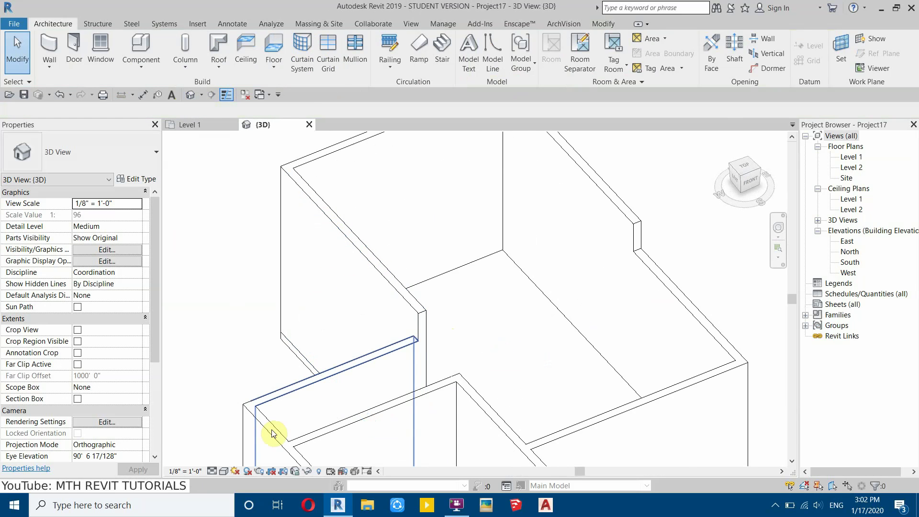
Switch the 3D view to the Realistic visual style to show the wood floor texture.
{"action": "left_click", "coordinate": [228, 472]}
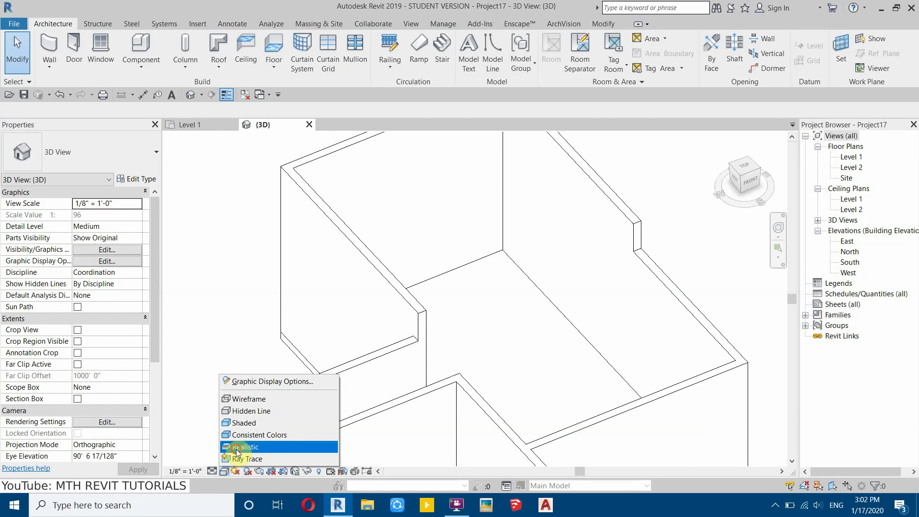
{"action": "left_click", "coordinate": [239, 452]}
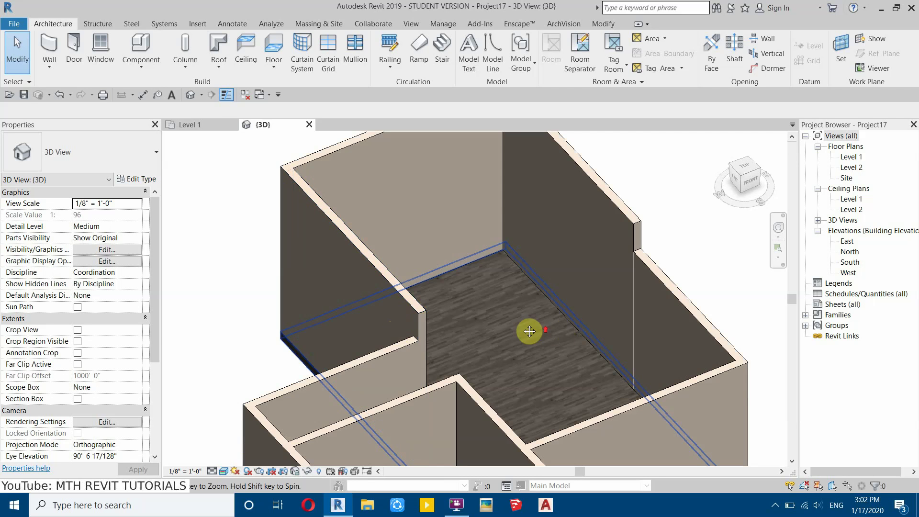
{"action": "scroll", "coordinate": [450, 326], "scroll_direction": "up", "scroll_amount": 5}
{"action": "scroll", "coordinate": [424, 288], "scroll_direction": "down", "scroll_amount": 5}
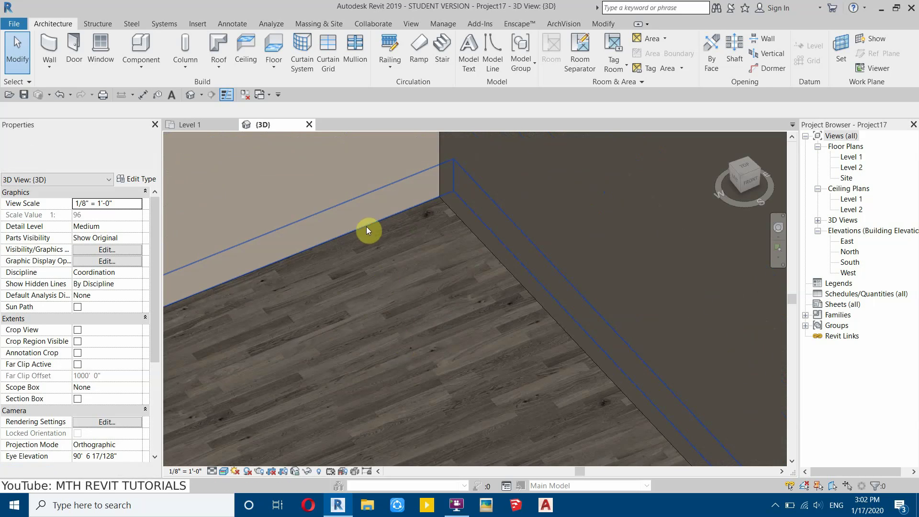
{"action": "scroll", "coordinate": [405, 265], "scroll_direction": "down", "scroll_amount": 1}
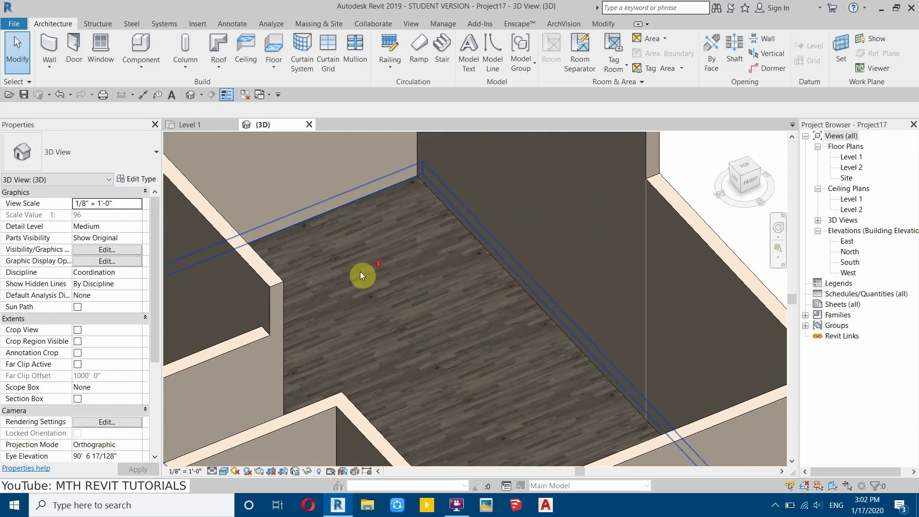
{"action": "scroll", "coordinate": [363, 273], "scroll_direction": "up", "scroll_amount": 4}
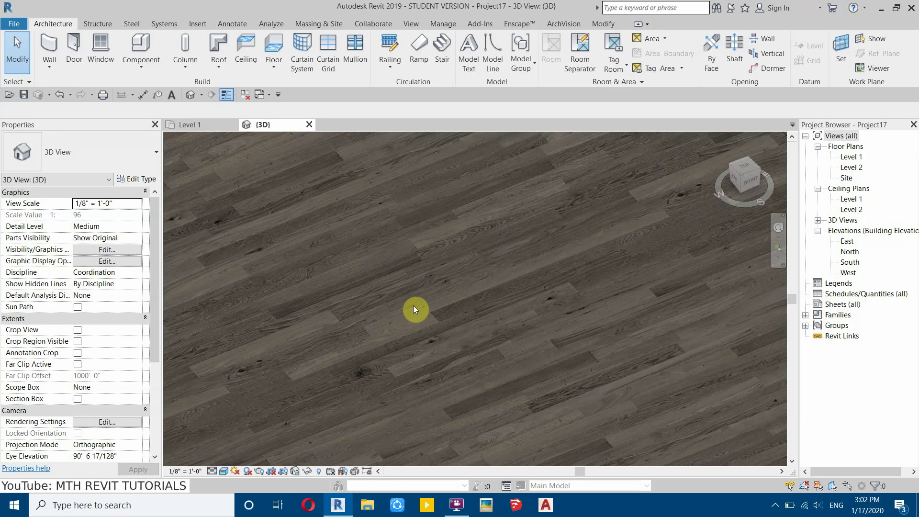
{"action": "scroll", "coordinate": [434, 306], "scroll_direction": "down", "scroll_amount": 2}
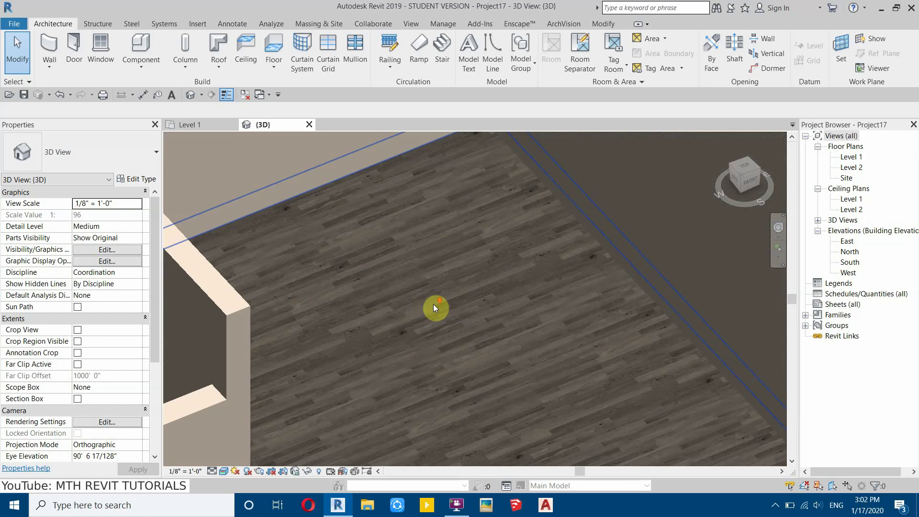
{"action": "scroll", "coordinate": [434, 307], "scroll_direction": "down", "scroll_amount": 3}
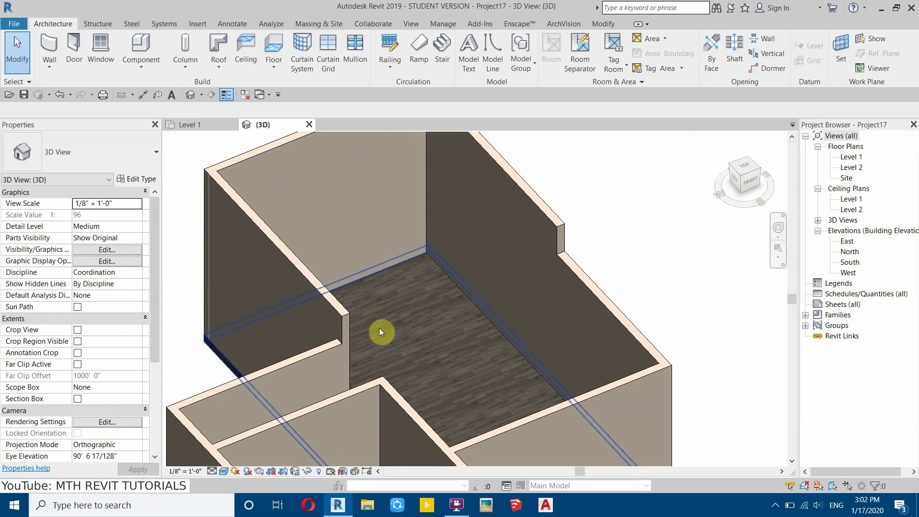
Give the 002 Floor material's Flooring.jpg texture a 6'-0" sample size rotated 90°.
{"action": "left_click", "coordinate": [437, 27]}
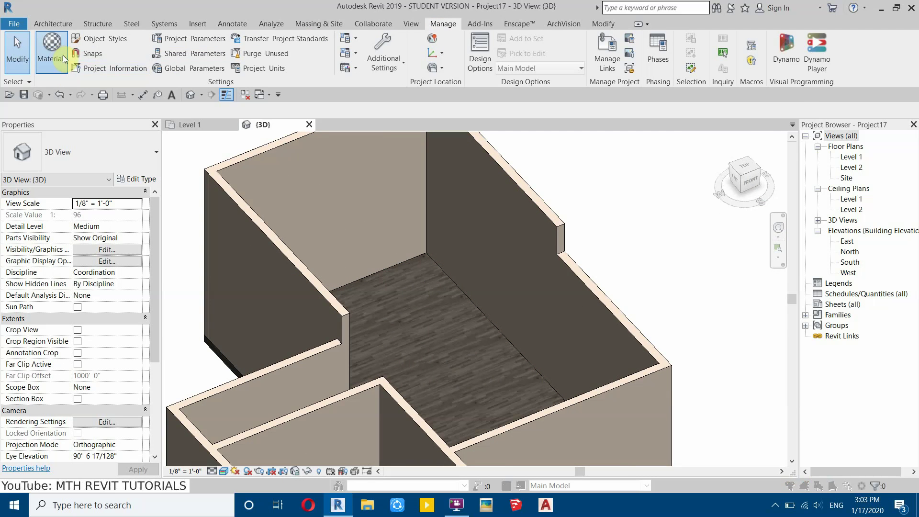
{"action": "left_click", "coordinate": [52, 52]}
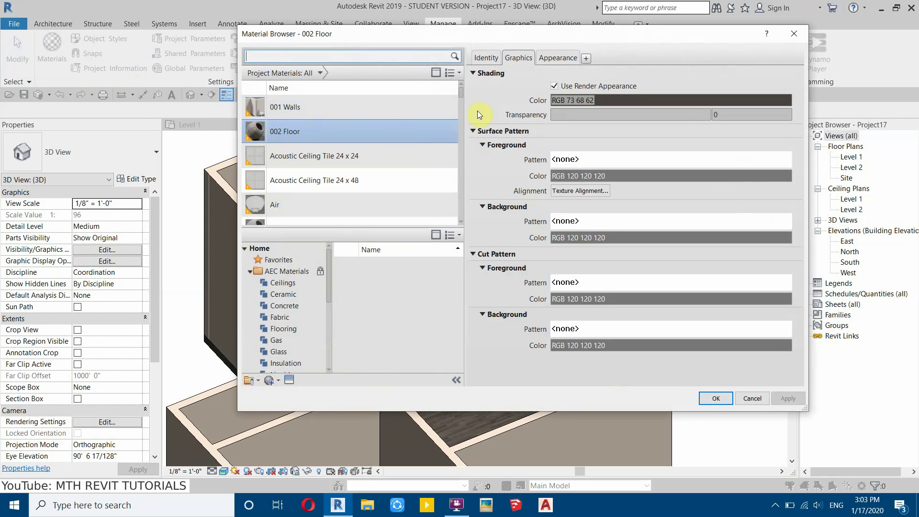
{"action": "left_click", "coordinate": [556, 61]}
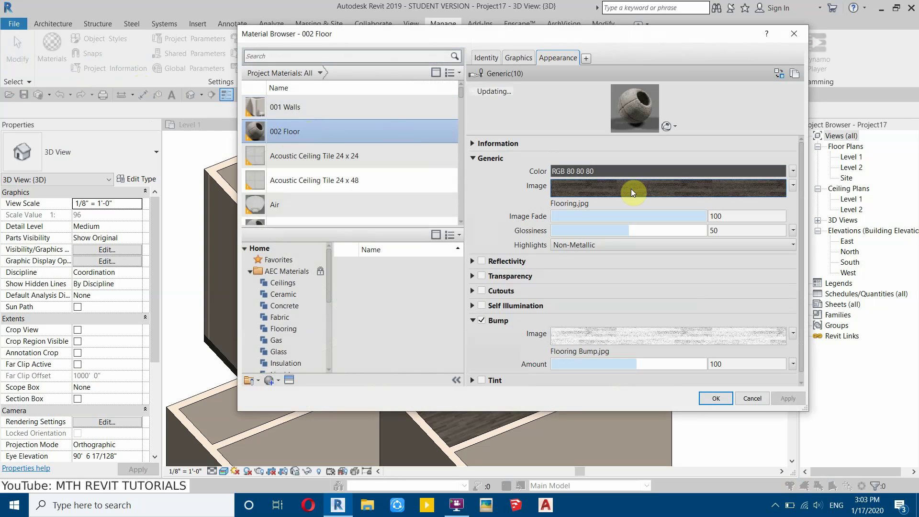
{"action": "left_click", "coordinate": [607, 193]}
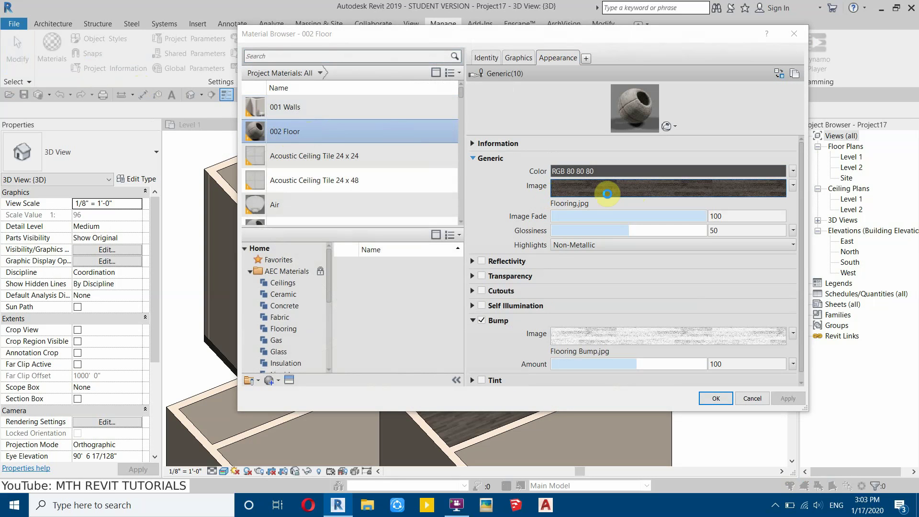
{"action": "left_click", "coordinate": [331, 315]}
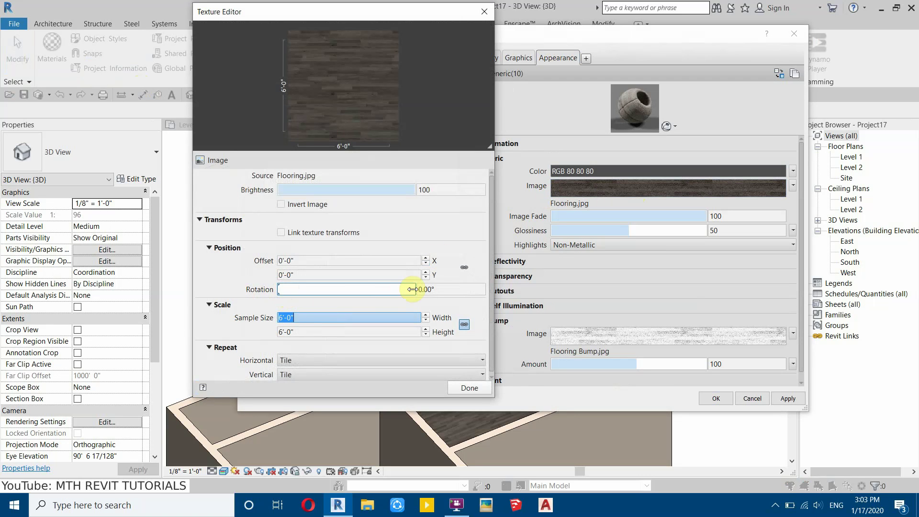
{"action": "left_click", "coordinate": [446, 293]}
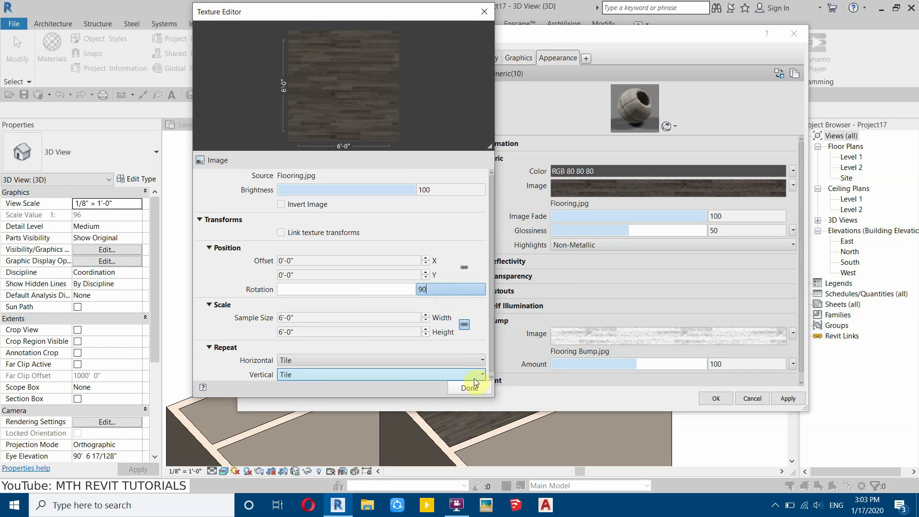
{"action": "left_click", "coordinate": [570, 204]}
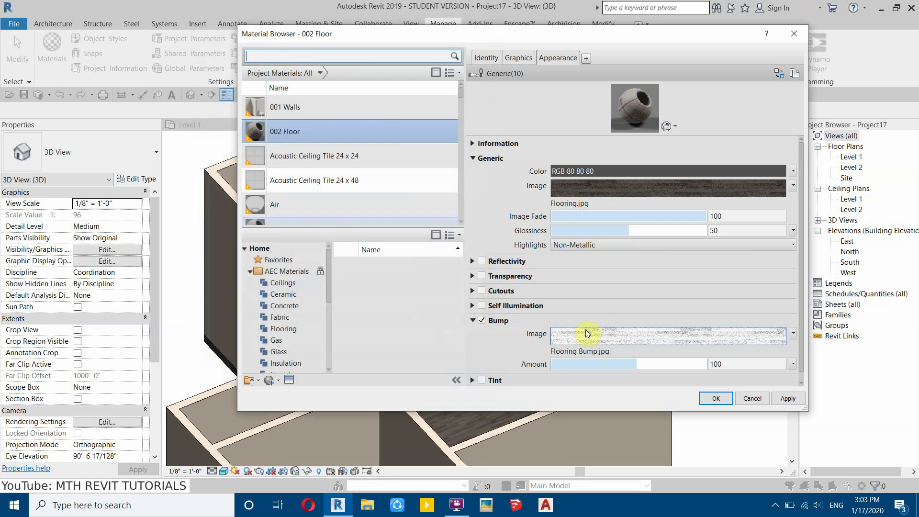
Set the Flooring Bump.jpg texture to the same 6'-0" sample size with rotation 90.
{"action": "left_click", "coordinate": [613, 334]}
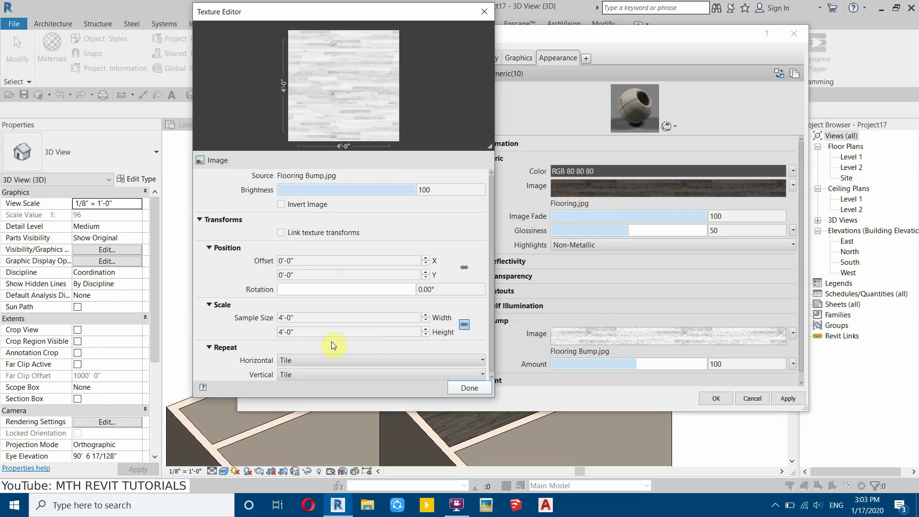
{"action": "left_click", "coordinate": [315, 318]}
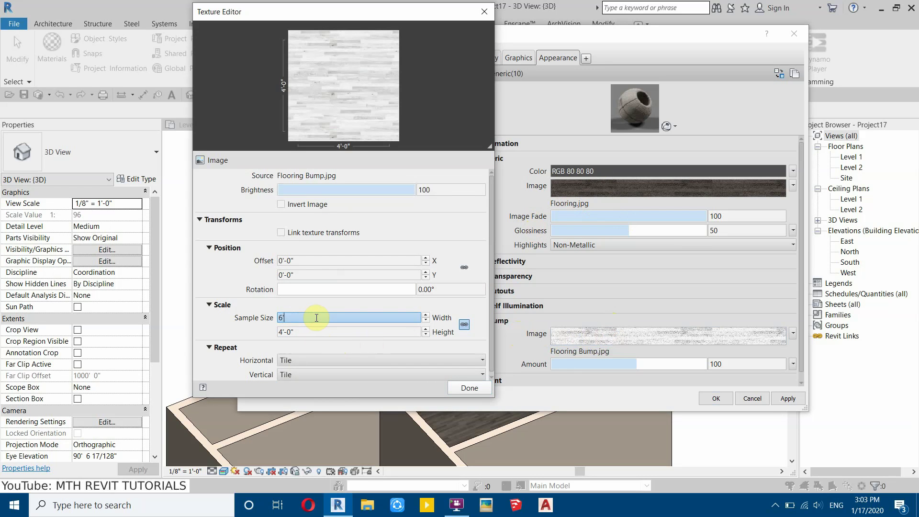
{"action": "left_click", "coordinate": [451, 293]}
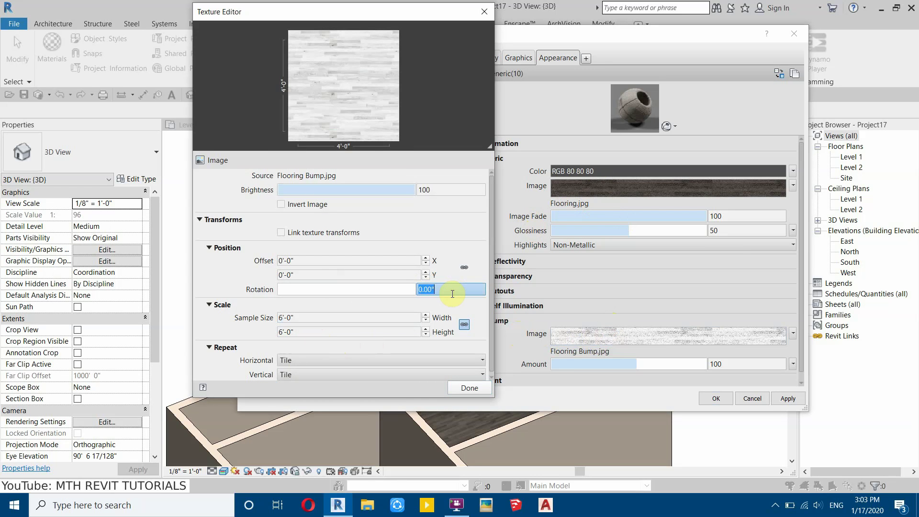
{"action": "type", "text": "90"}
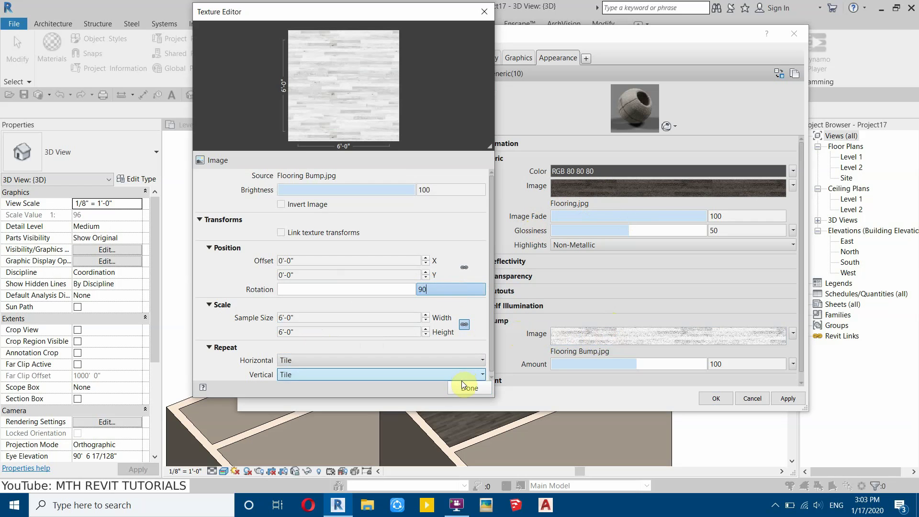
{"action": "left_click", "coordinate": [462, 386]}
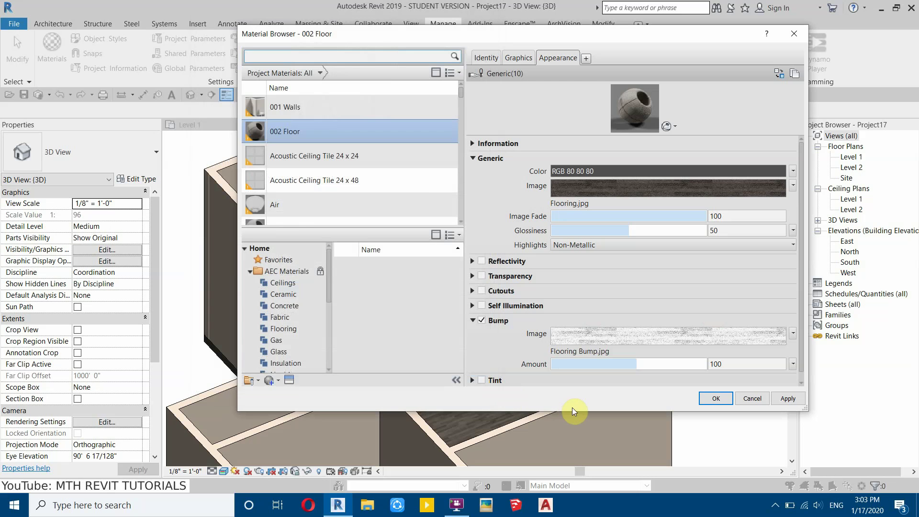
Close the Material Browser and pan and orbit the 3D view to inspect the rotated wood planks.
{"action": "left_click", "coordinate": [713, 400]}
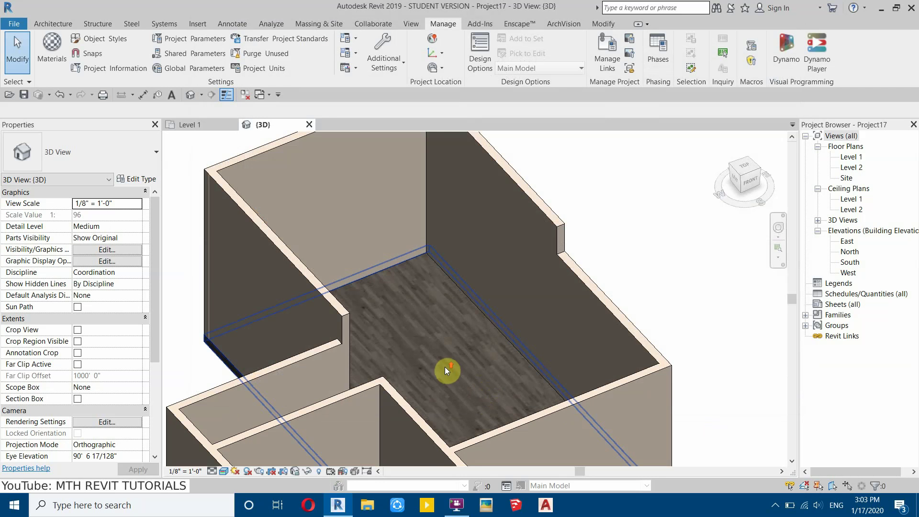
{"action": "scroll", "coordinate": [445, 366], "scroll_direction": "up", "scroll_amount": 4}
{"action": "middle_click_drag", "start_coordinate": [478, 360], "coordinate": [386, 263]}
{"action": "scroll", "coordinate": [438, 340], "scroll_direction": "down", "scroll_amount": 4}
{"action": "middle_click_drag", "start_coordinate": [437, 341], "coordinate": [433, 371], "text": "shift"}
{"action": "scroll", "coordinate": [498, 315], "scroll_direction": "up", "scroll_amount": 2}
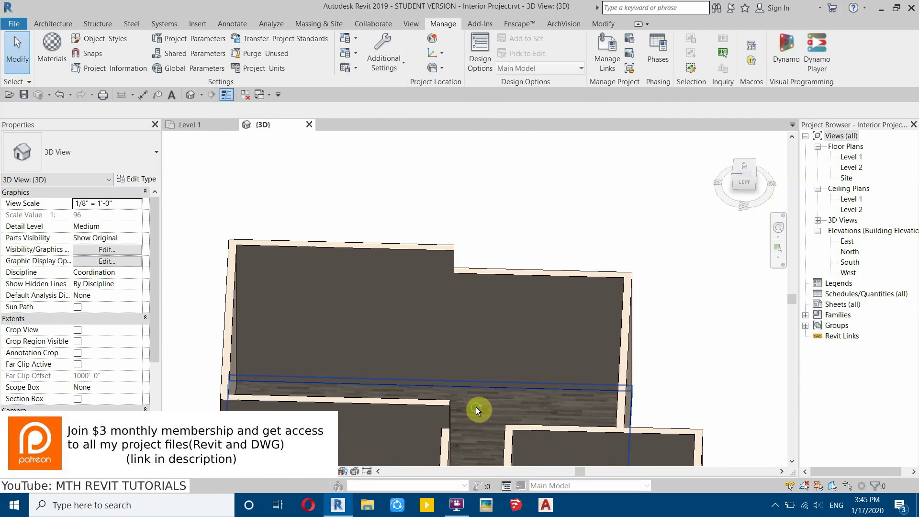
{"action": "middle_click_drag", "start_coordinate": [476, 407], "coordinate": [424, 460], "text": "shift"}
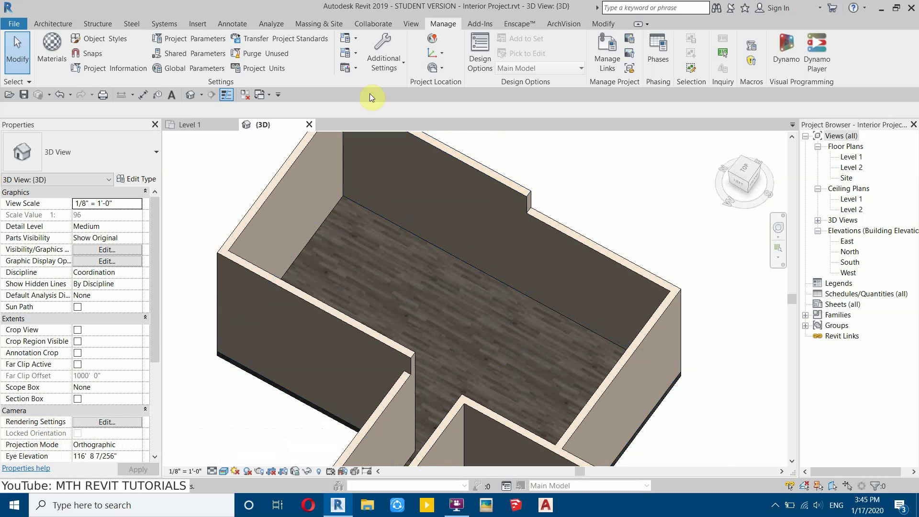
Start a new family from the Profile.rft template.
{"action": "left_click", "coordinate": [14, 24]}
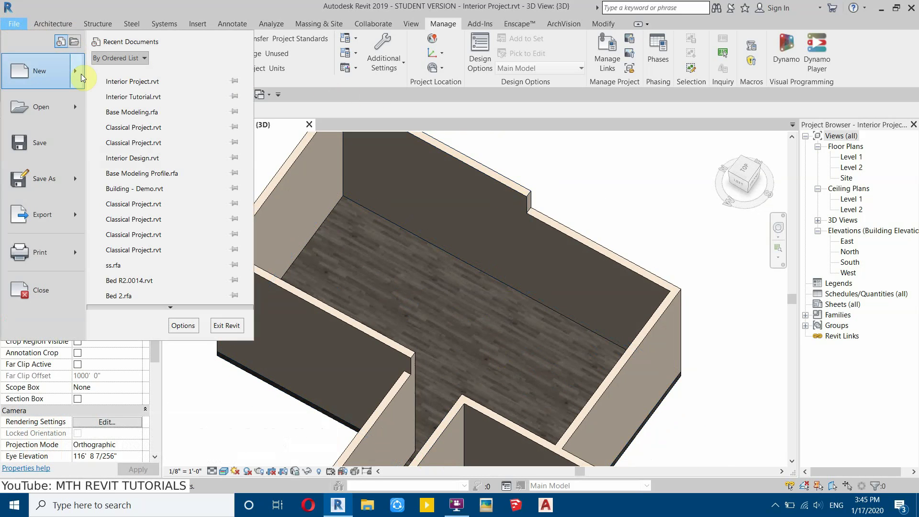
{"action": "mouse_move", "coordinate": [79, 76]}
{"action": "left_click", "coordinate": [147, 106]}
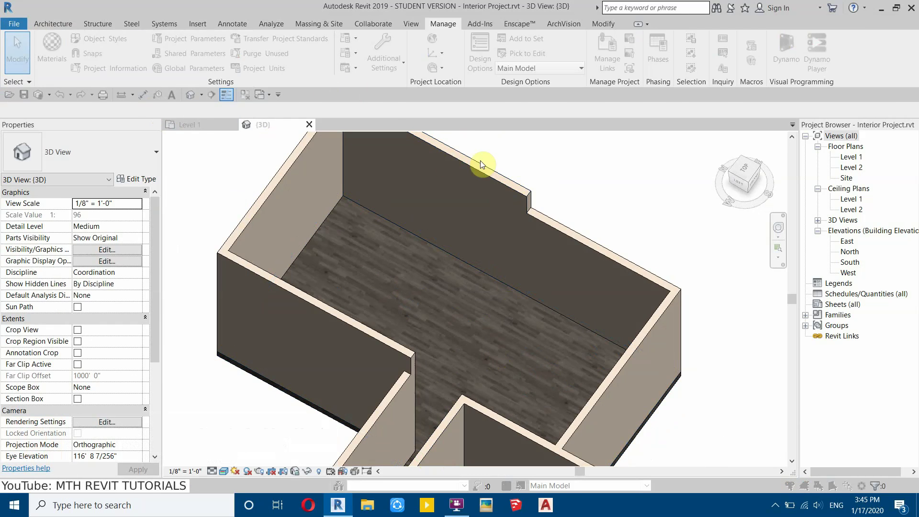
{"action": "left_click_drag", "start_coordinate": [804, 126], "coordinate": [811, 170]}
{"action": "left_click", "coordinate": [562, 239]}
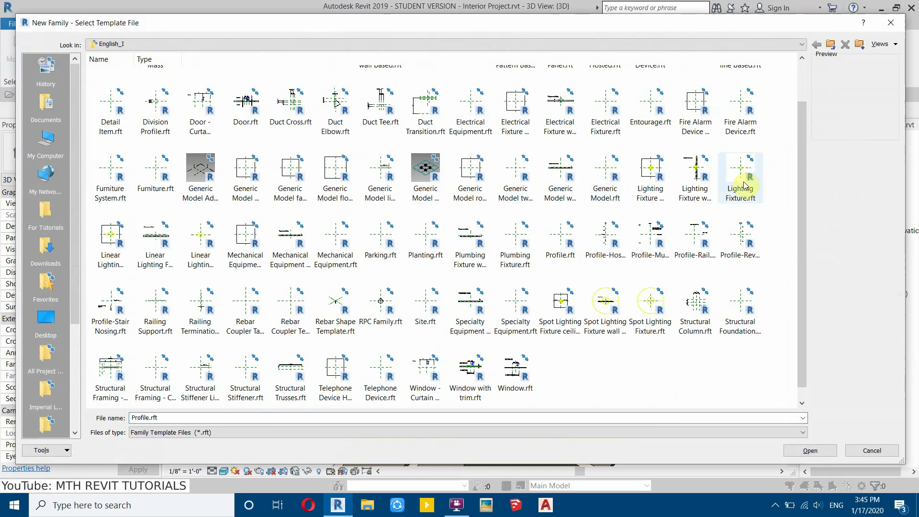
{"action": "left_click", "coordinate": [811, 450]}
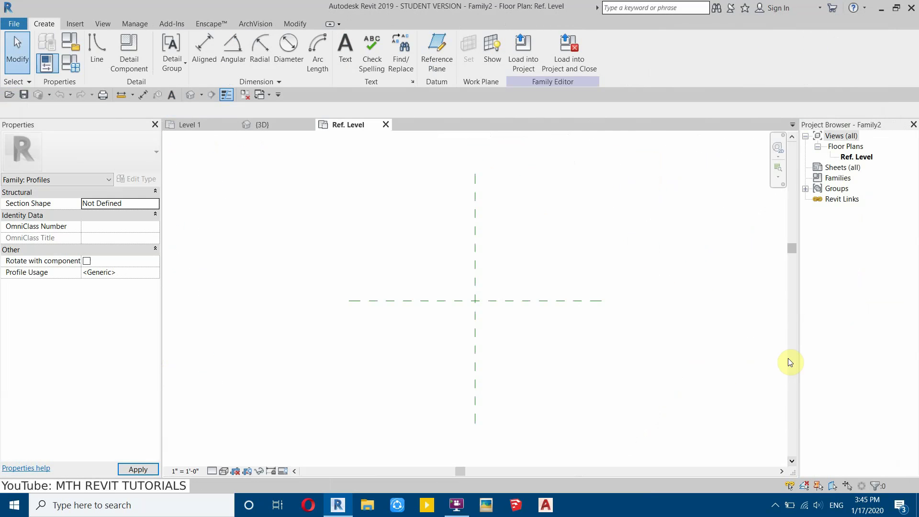
{"action": "middle_click_drag", "start_coordinate": [611, 293], "coordinate": [540, 312]}
{"action": "scroll", "coordinate": [435, 325], "scroll_direction": "up", "scroll_amount": 3}
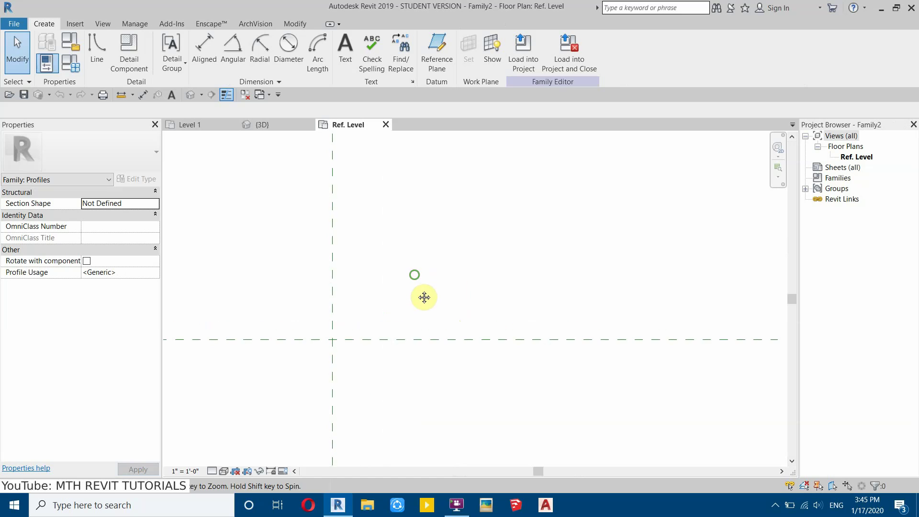
Sketch a rectangle starting at the reference-plane crossing.
{"action": "left_click", "coordinate": [97, 53]}
{"action": "left_click", "coordinate": [426, 40]}
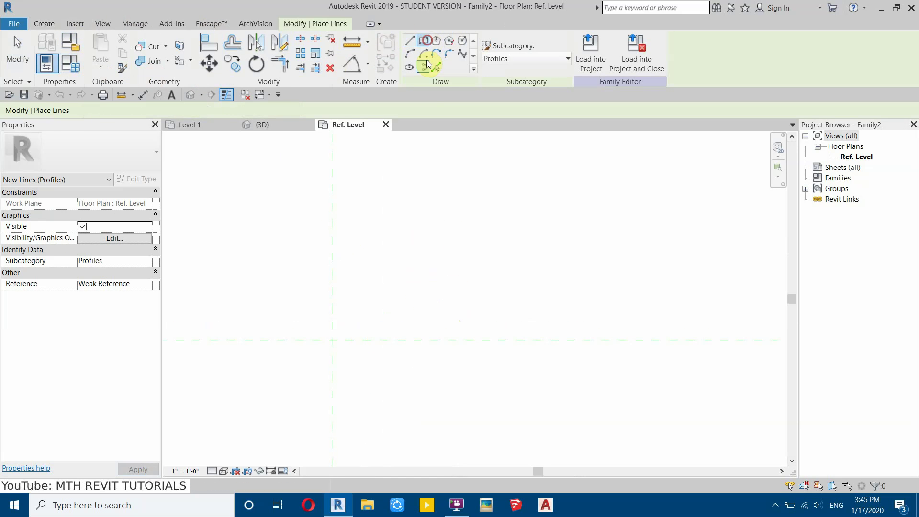
{"action": "left_click", "coordinate": [333, 340]}
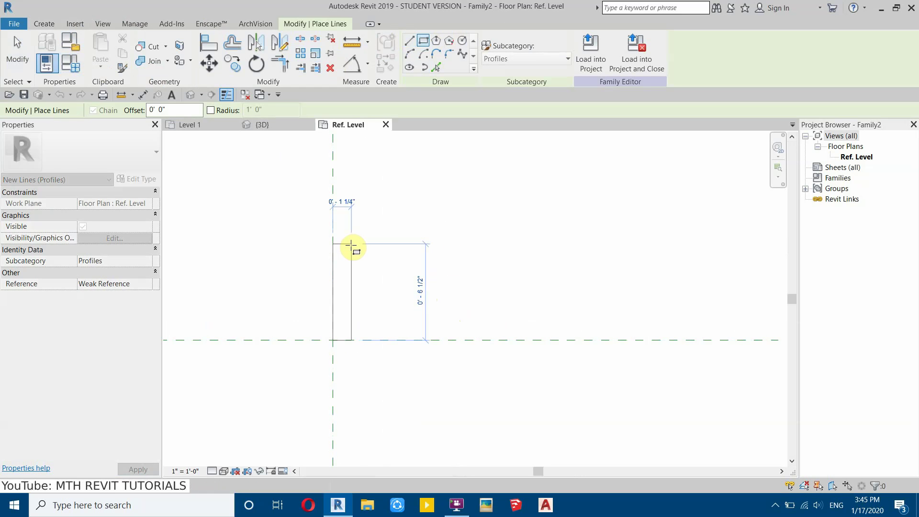
{"action": "left_click", "coordinate": [352, 245]}
{"action": "right_click", "coordinate": [416, 222]}
{"action": "left_click", "coordinate": [421, 230]}
Size the rectangle to 4" tall and 1" wide using its temporary dimensions.
{"action": "scroll", "coordinate": [297, 274], "scroll_direction": "up", "scroll_amount": 2}
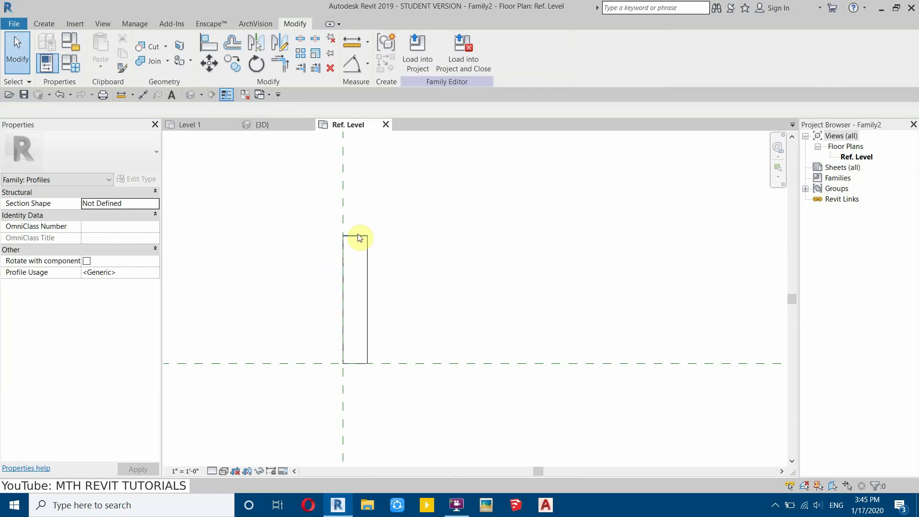
{"action": "left_click", "coordinate": [368, 252]}
{"action": "left_click", "coordinate": [387, 300]}
{"action": "type", "text": "4"}
{"action": "key", "text": "Return"}
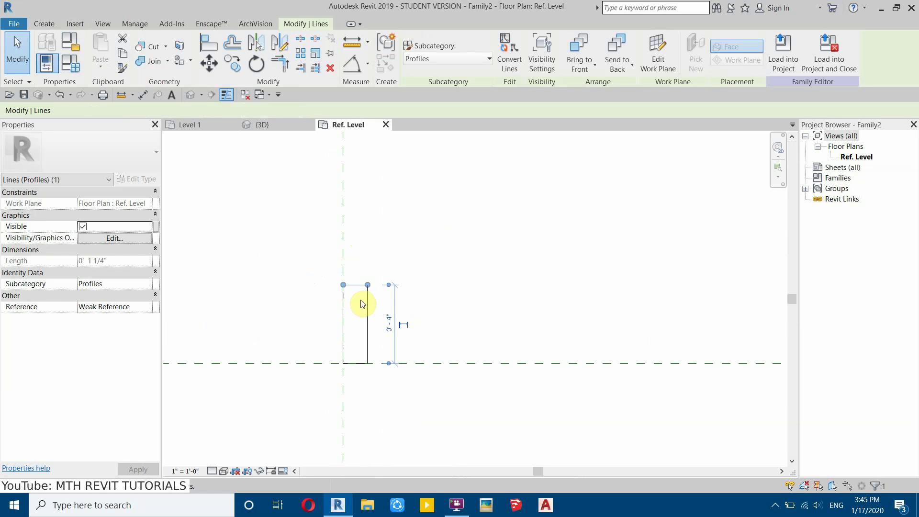
{"action": "left_click", "coordinate": [366, 307]}
{"action": "left_click", "coordinate": [358, 384]}
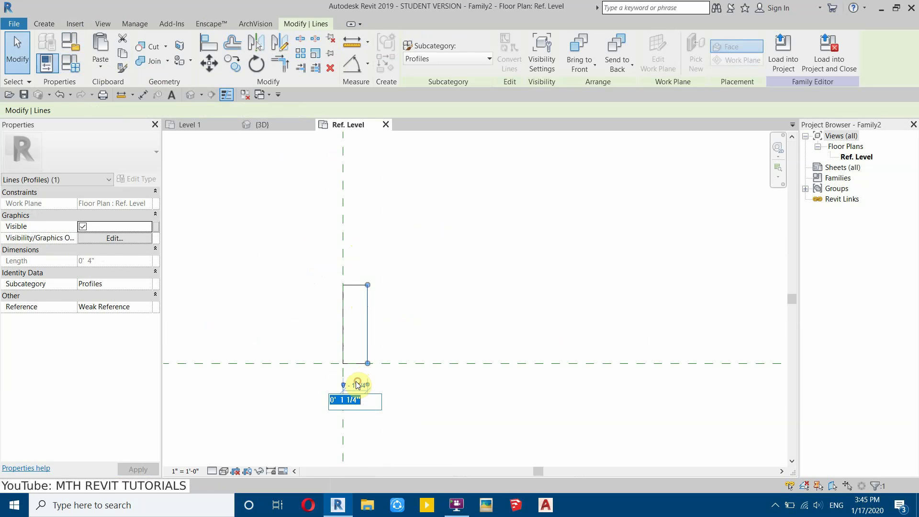
{"action": "type", "text": "1"}
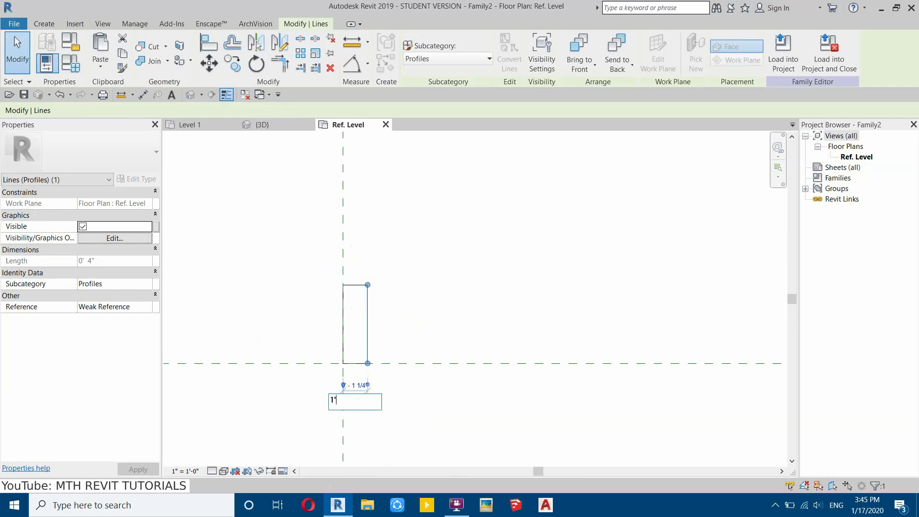
{"action": "key", "text": "Return"}
{"action": "scroll", "coordinate": [353, 364], "scroll_direction": "up", "scroll_amount": 2}
{"action": "left_click", "coordinate": [429, 257]}
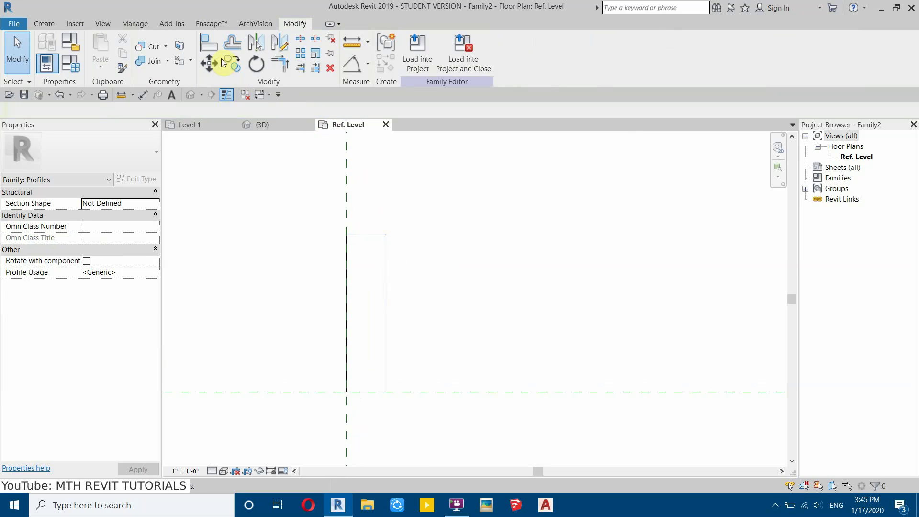
Add a fillet arc between the rectangle's right and top edges to round the top-right corner.
{"action": "left_click", "coordinate": [43, 23]}
{"action": "left_click", "coordinate": [96, 49]}
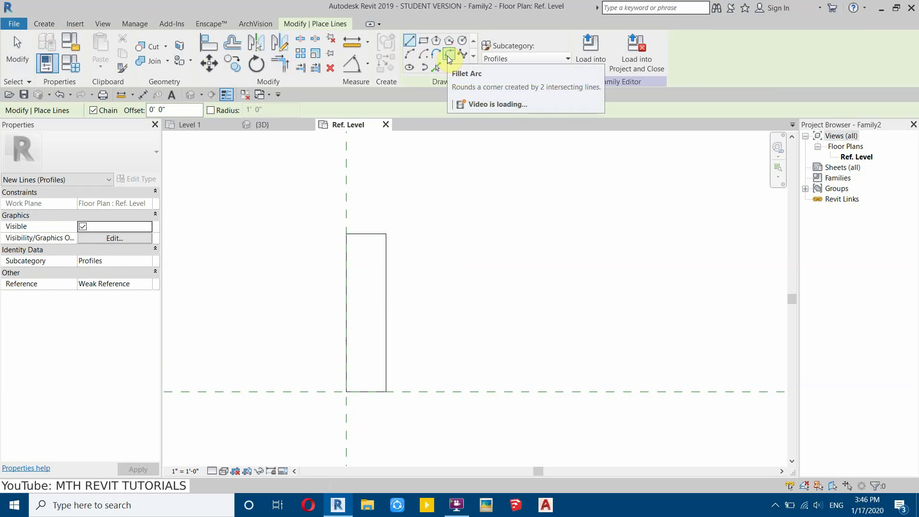
{"action": "left_click", "coordinate": [449, 57]}
{"action": "scroll", "coordinate": [392, 259], "scroll_direction": "up", "scroll_amount": 2}
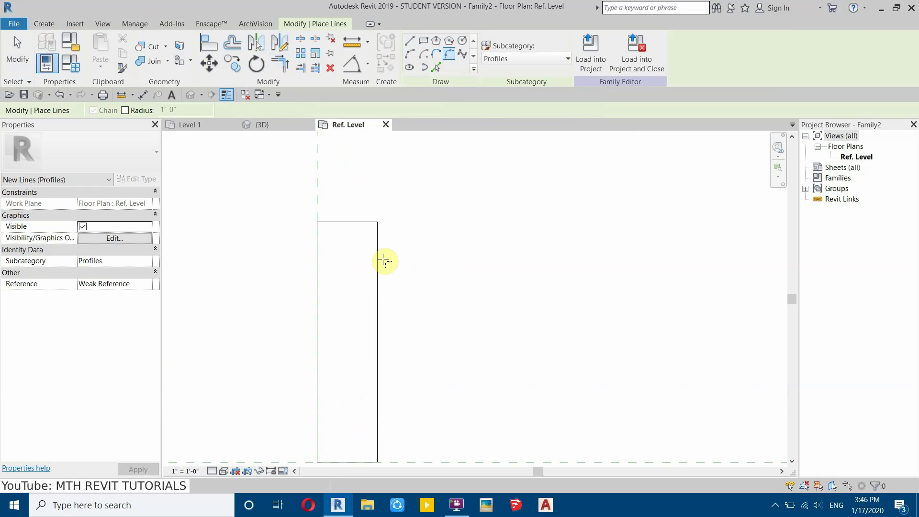
{"action": "left_click", "coordinate": [377, 259]}
{"action": "left_click", "coordinate": [350, 222]}
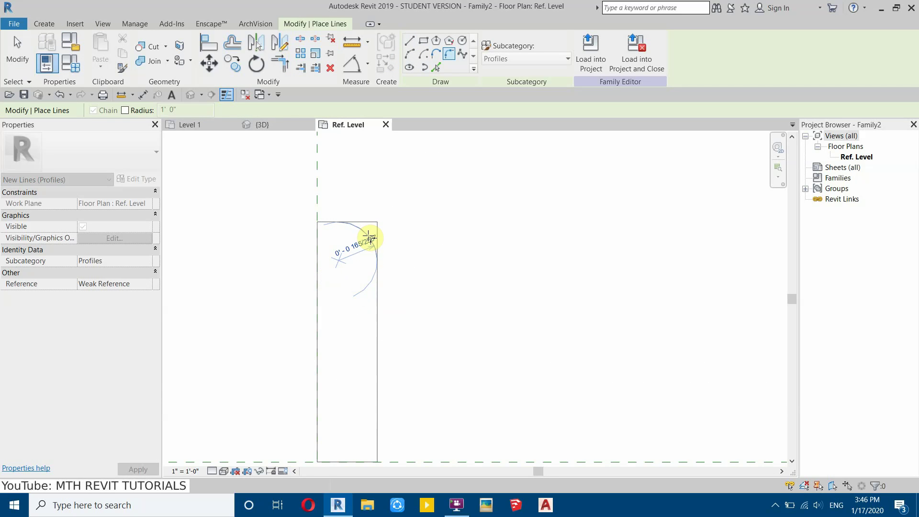
{"action": "left_click", "coordinate": [365, 239]}
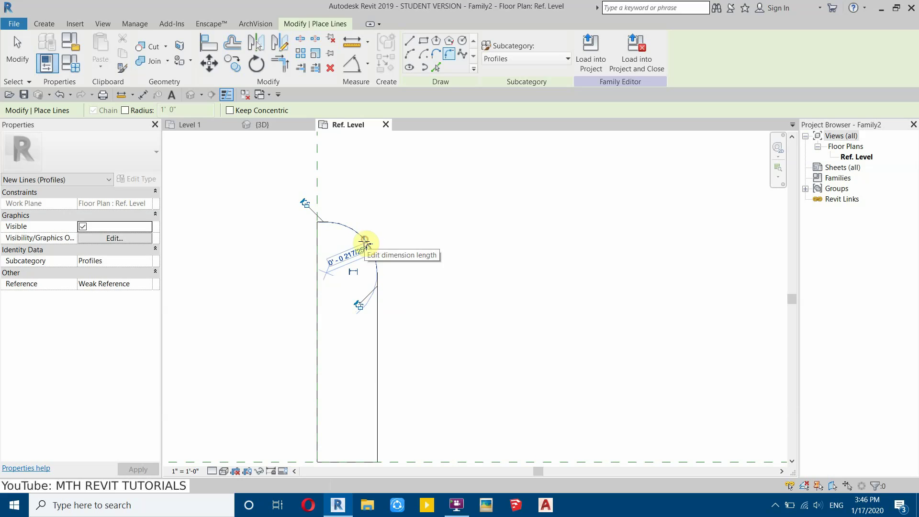
{"action": "right_click", "coordinate": [403, 221]}
{"action": "left_click", "coordinate": [413, 226]}
{"action": "right_click", "coordinate": [425, 197]}
{"action": "left_click", "coordinate": [435, 204]}
{"action": "scroll", "coordinate": [410, 230], "scroll_direction": "down", "scroll_amount": 3}
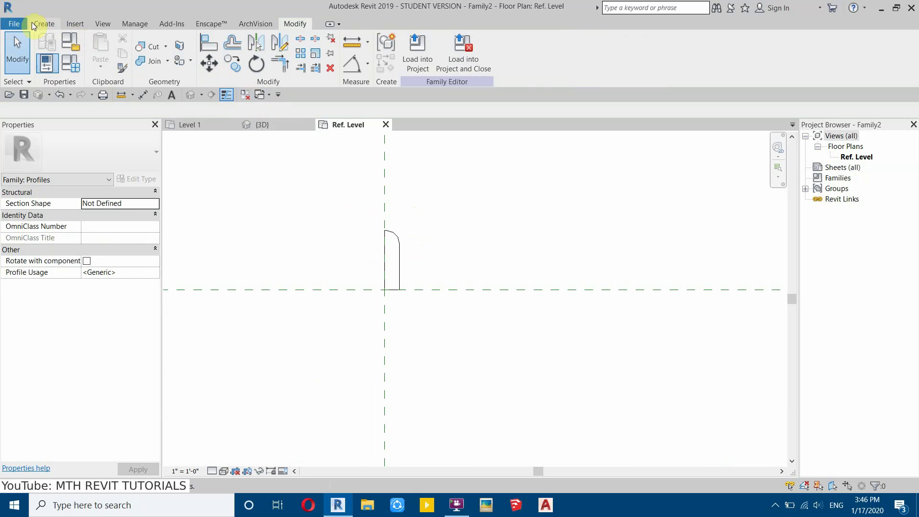
Save the profile family as Base Molding.
{"action": "left_click", "coordinate": [8, 24]}
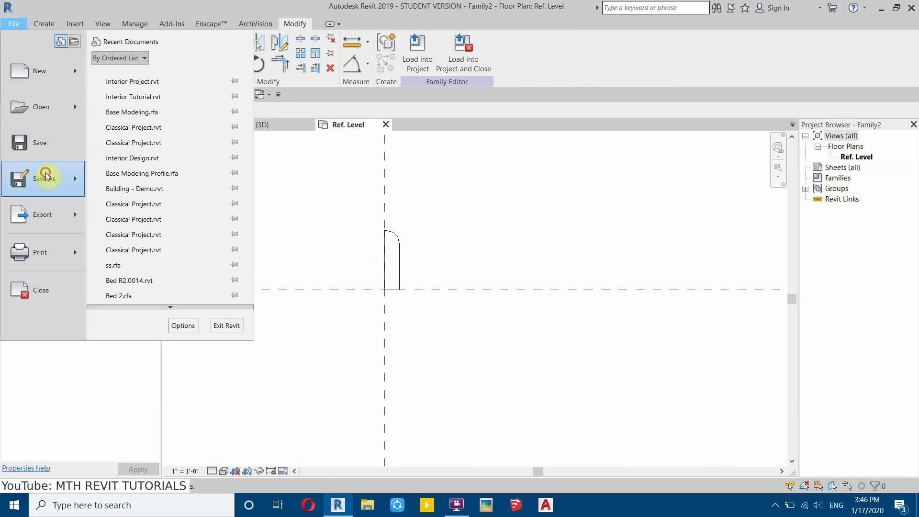
{"action": "mouse_move", "coordinate": [45, 173]}
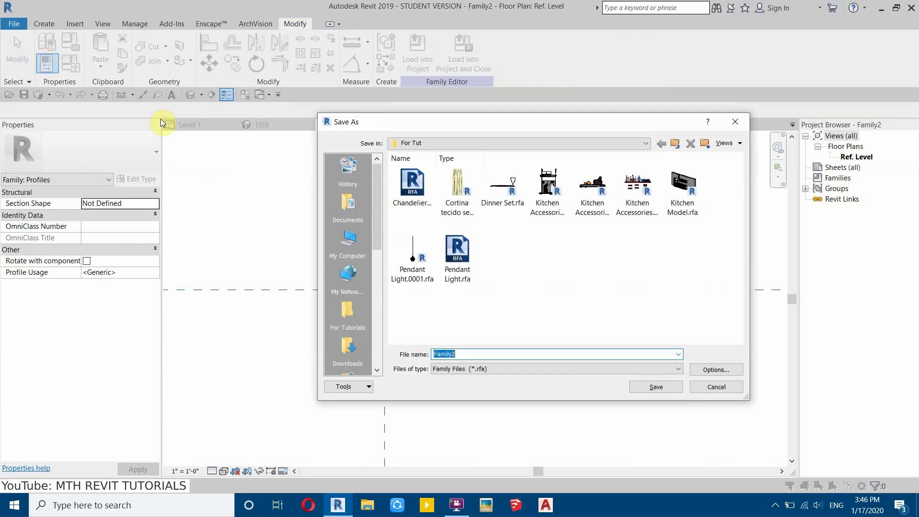
{"action": "type", "text": "Base Molding"}
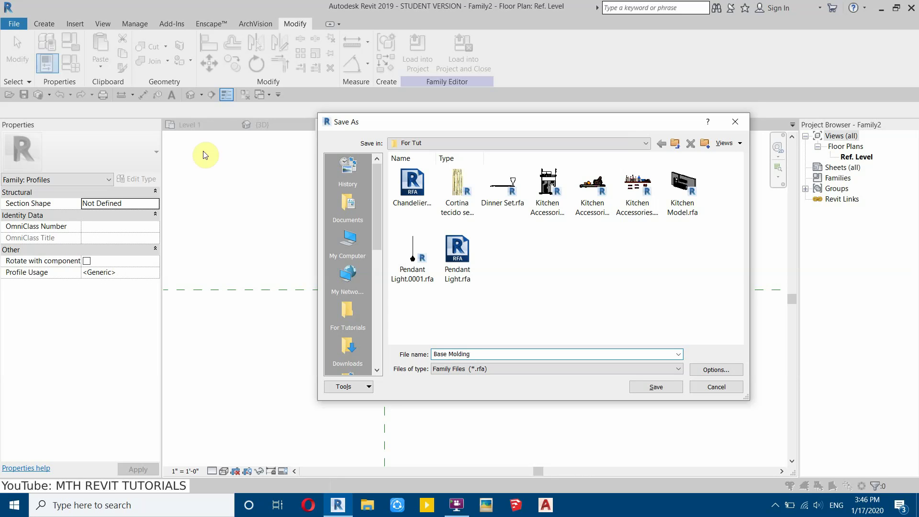
{"action": "left_click", "coordinate": [656, 387]}
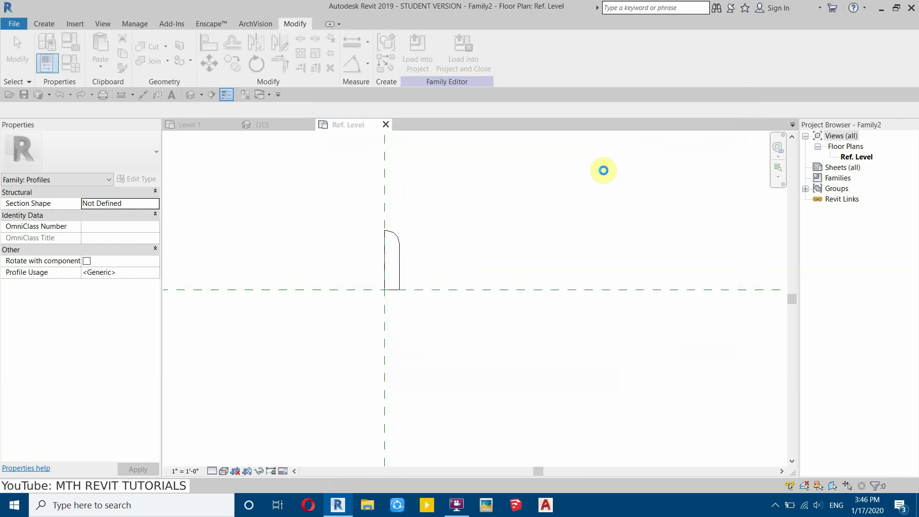
Load Base Molding into Interior Project and select the back wall in the default 3D view.
{"action": "left_click", "coordinate": [416, 57]}
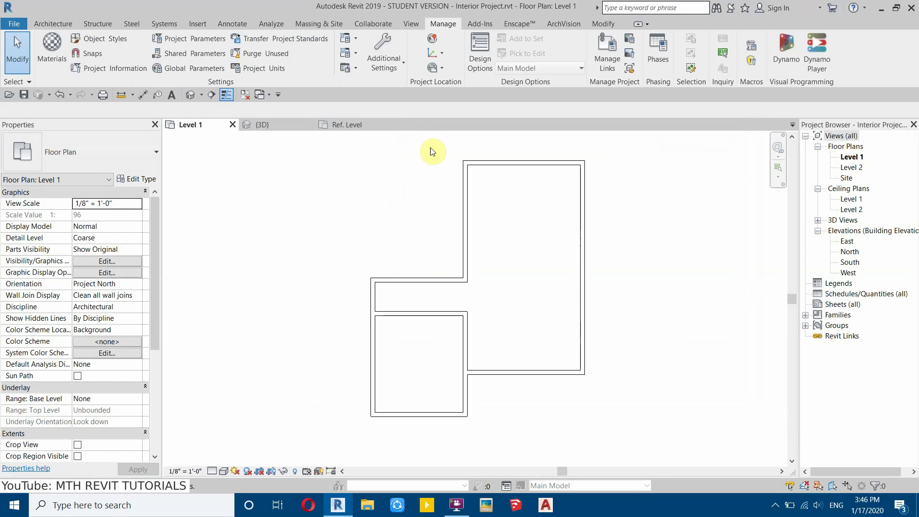
{"action": "left_click", "coordinate": [194, 99]}
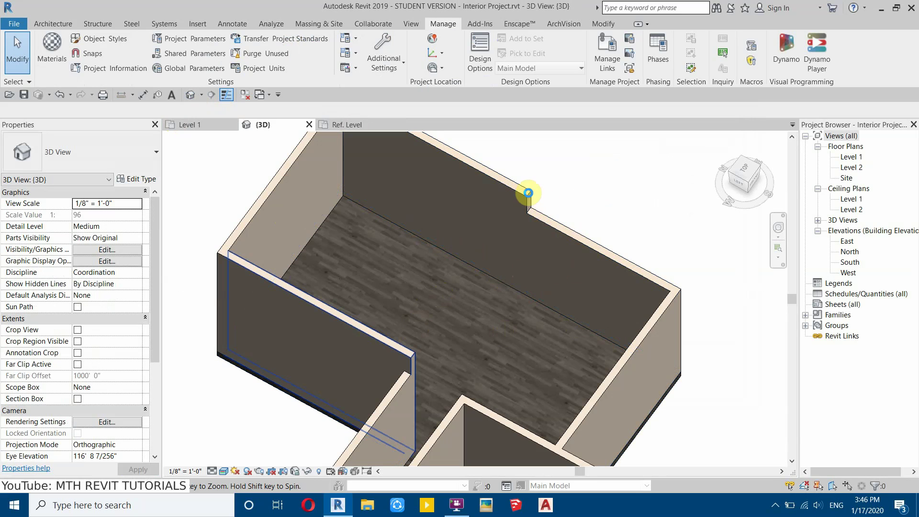
{"action": "scroll", "coordinate": [527, 193], "scroll_direction": "down", "scroll_amount": 2}
{"action": "left_click", "coordinate": [499, 252]}
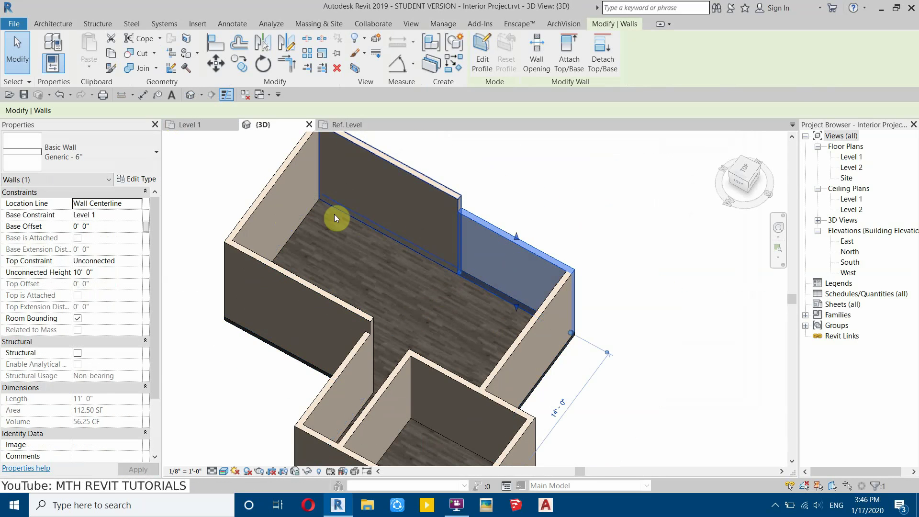
Edit the Generic - 6" wall type's structure, preview it as a section, and open Sweeps.
{"action": "left_click", "coordinate": [139, 180]}
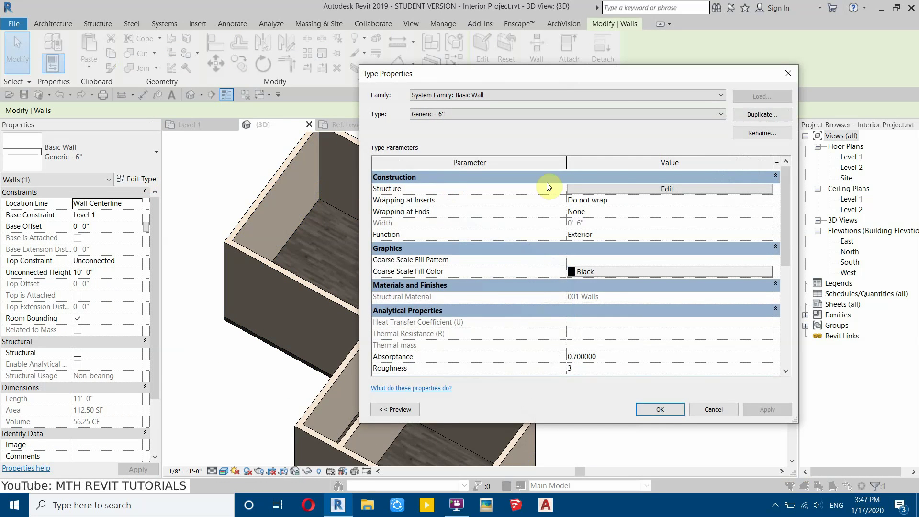
{"action": "left_click", "coordinate": [668, 188]}
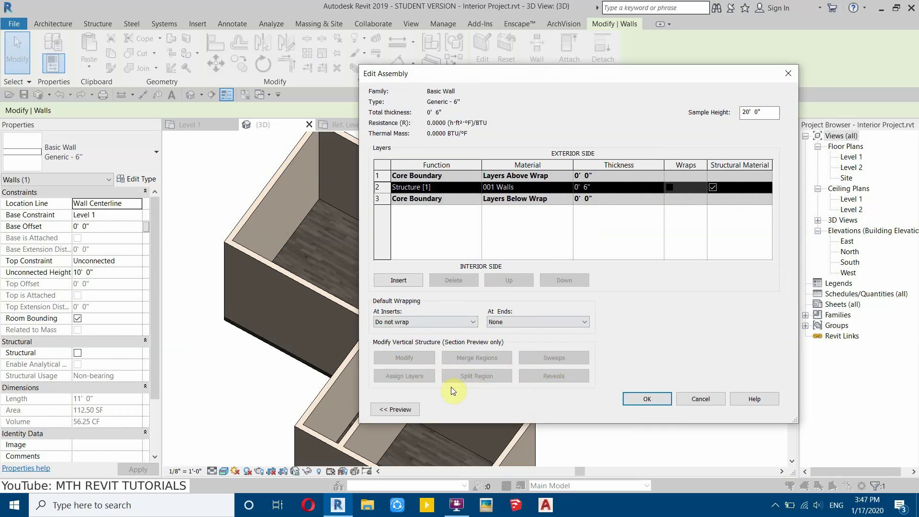
{"action": "left_click", "coordinate": [393, 411]}
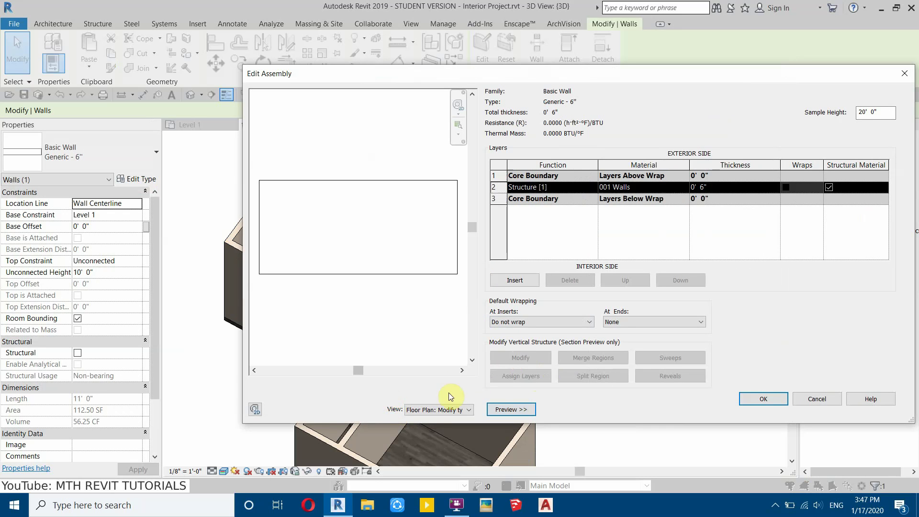
{"action": "left_click", "coordinate": [426, 411]}
{"action": "left_click", "coordinate": [433, 427]}
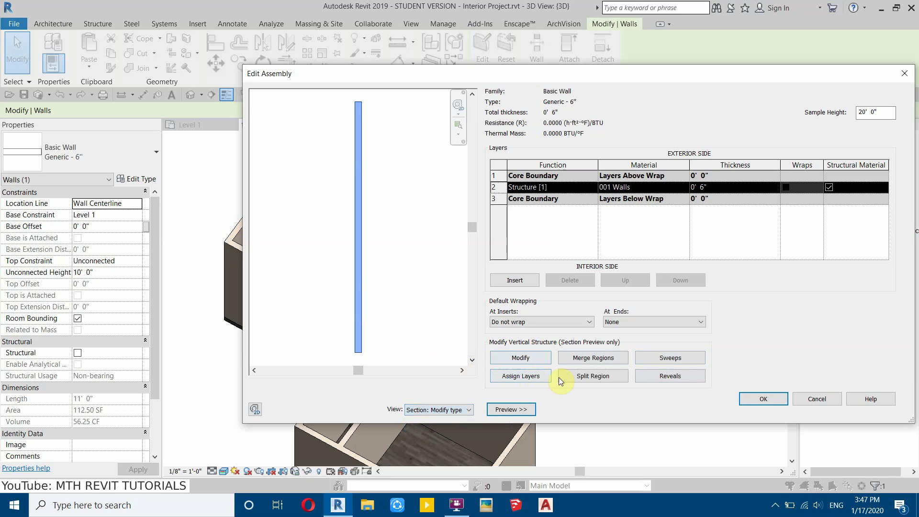
{"action": "left_click", "coordinate": [678, 358]}
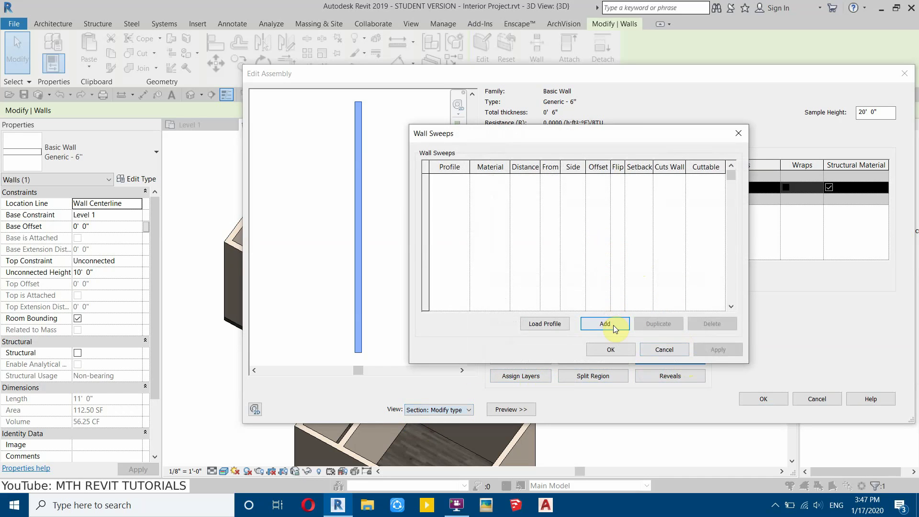
Add a wall sweep with the Base Molding profile and browse for its material.
{"action": "left_click", "coordinate": [604, 324]}
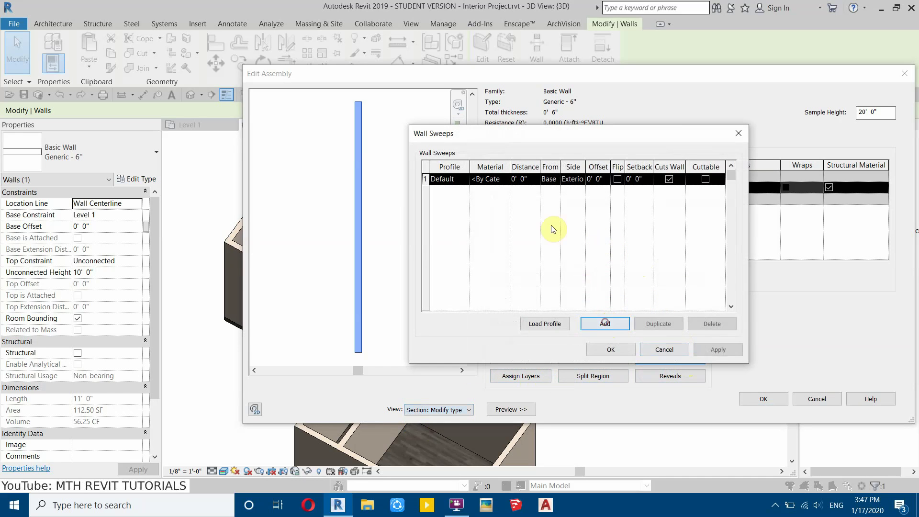
{"action": "left_click", "coordinate": [464, 179]}
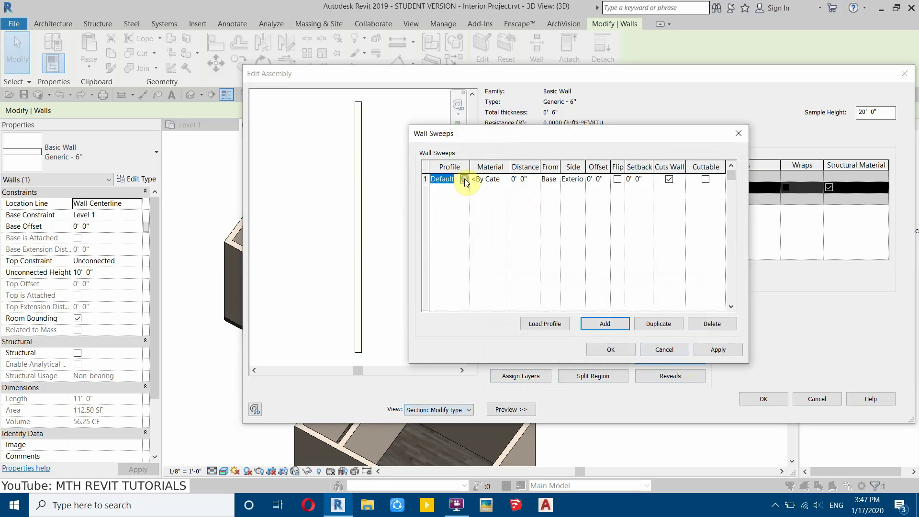
{"action": "left_click", "coordinate": [464, 179]}
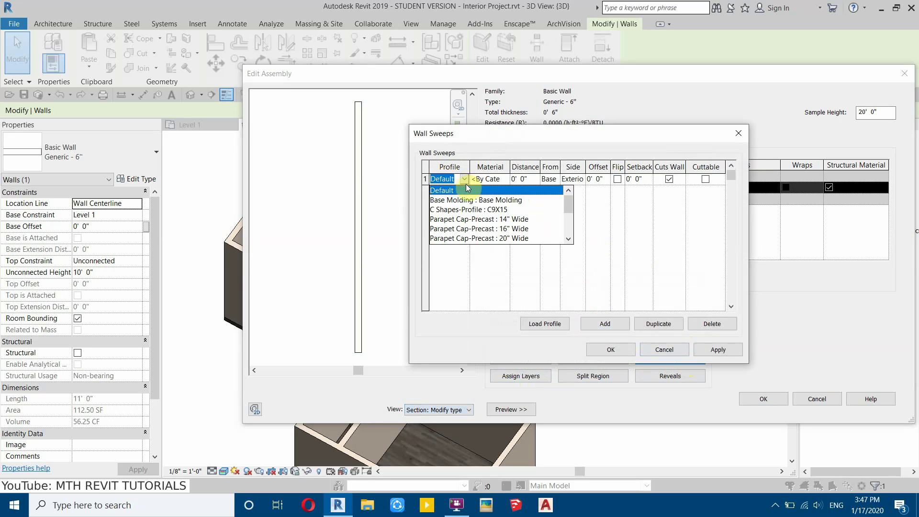
{"action": "left_click", "coordinate": [492, 201]}
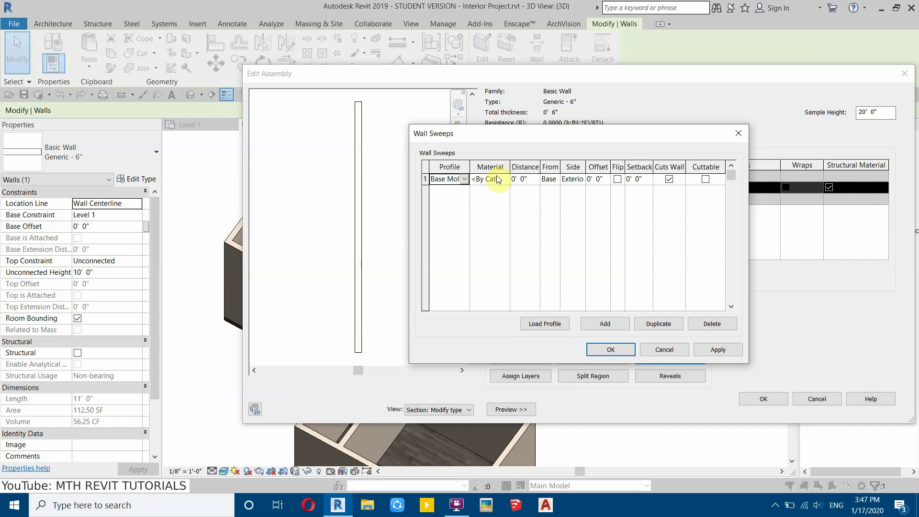
{"action": "left_click", "coordinate": [498, 179]}
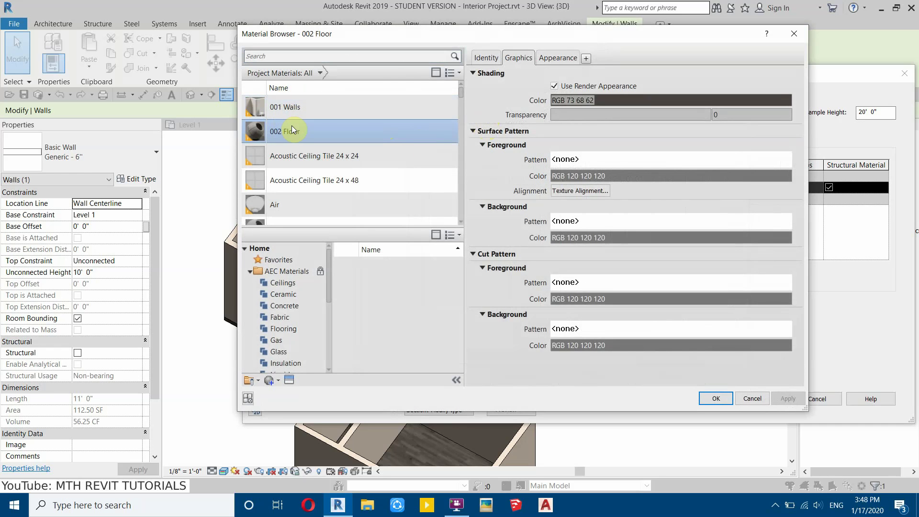
Duplicate the 001 Walls material as 003 Base Molding.
{"action": "left_click", "coordinate": [286, 107]}
{"action": "right_click", "coordinate": [289, 107]}
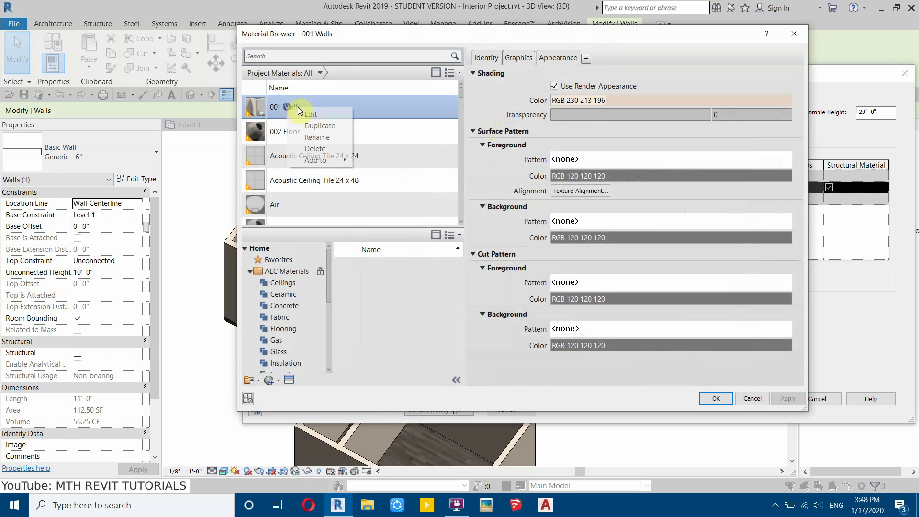
{"action": "left_click", "coordinate": [335, 121]}
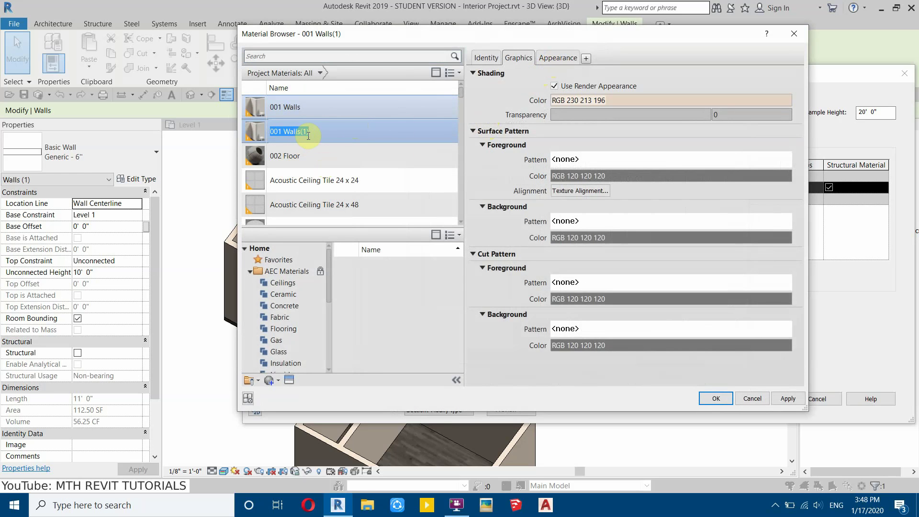
{"action": "key", "text": "BackSpace"}
{"action": "left_click", "coordinate": [569, 58]}
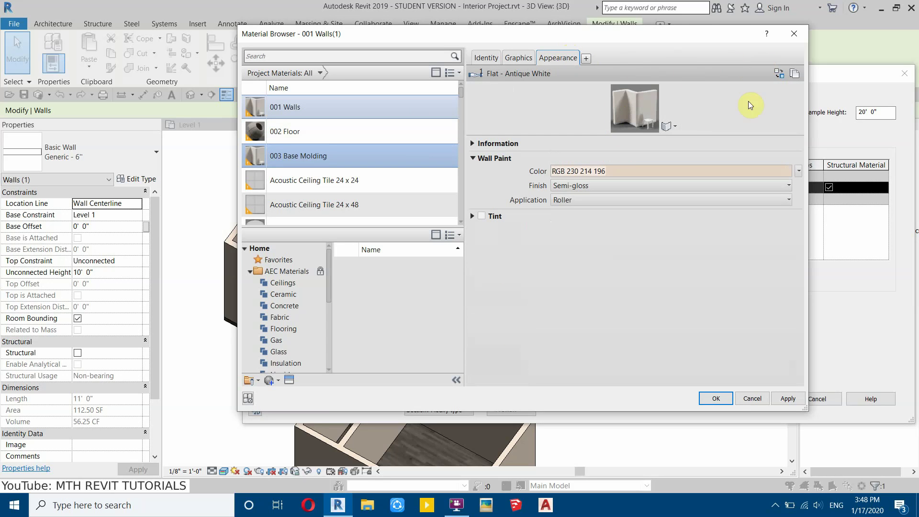
Give 003 Base Molding its own paint asset with a darker colour, RGB 214-186-156.
{"action": "left_click", "coordinate": [796, 74]}
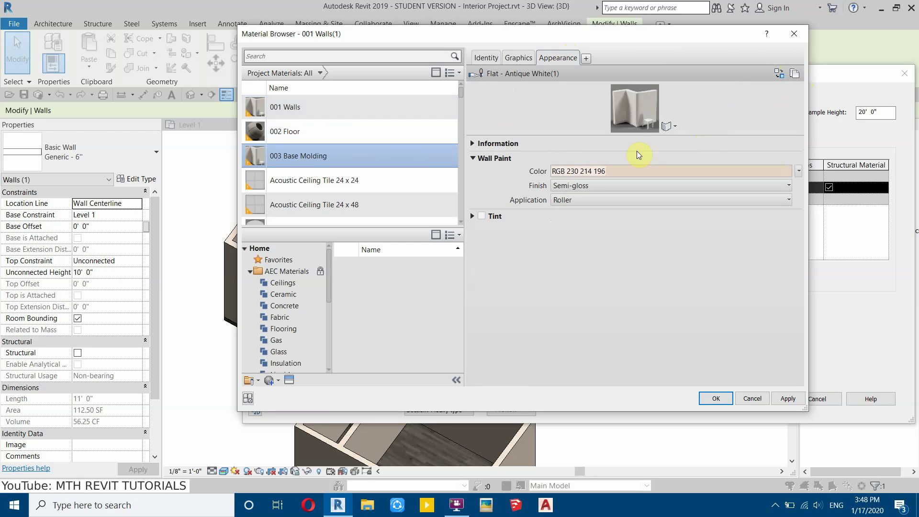
{"action": "left_click", "coordinate": [580, 172]}
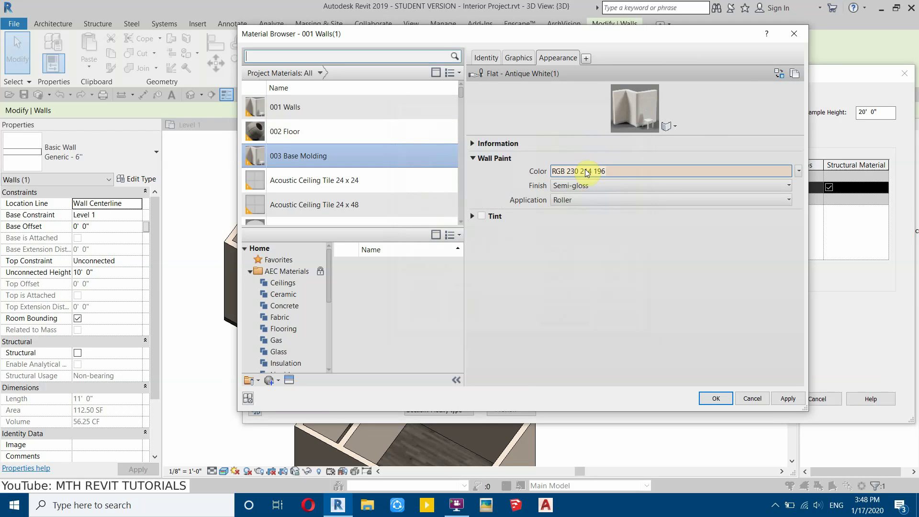
{"action": "left_click_drag", "start_coordinate": [652, 149], "coordinate": [652, 157]}
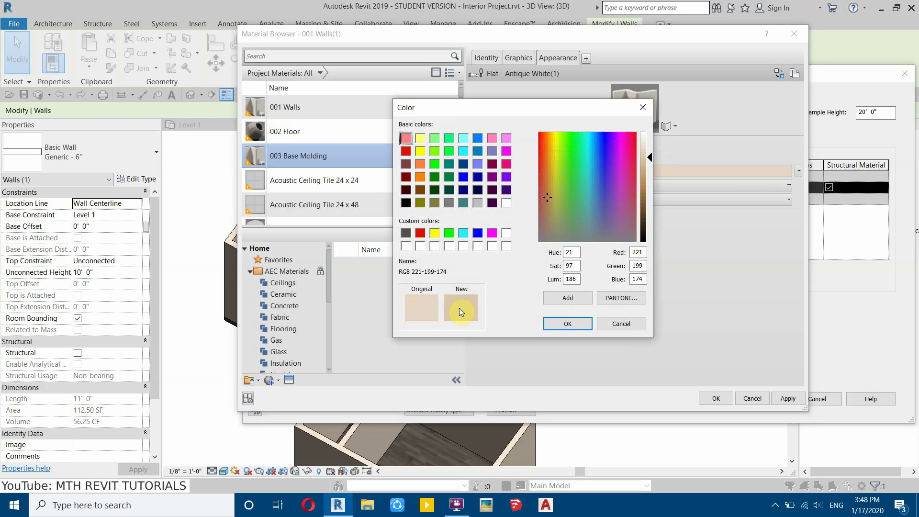
{"action": "left_click_drag", "start_coordinate": [649, 157], "coordinate": [653, 162]}
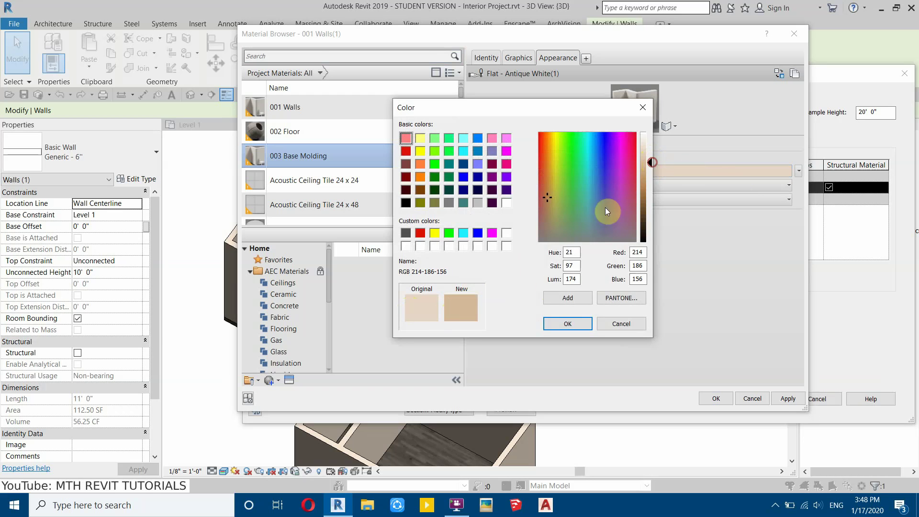
Assign 003 Base Molding to the sweep and place the sweep on the Interior side.
{"action": "left_click", "coordinate": [568, 325]}
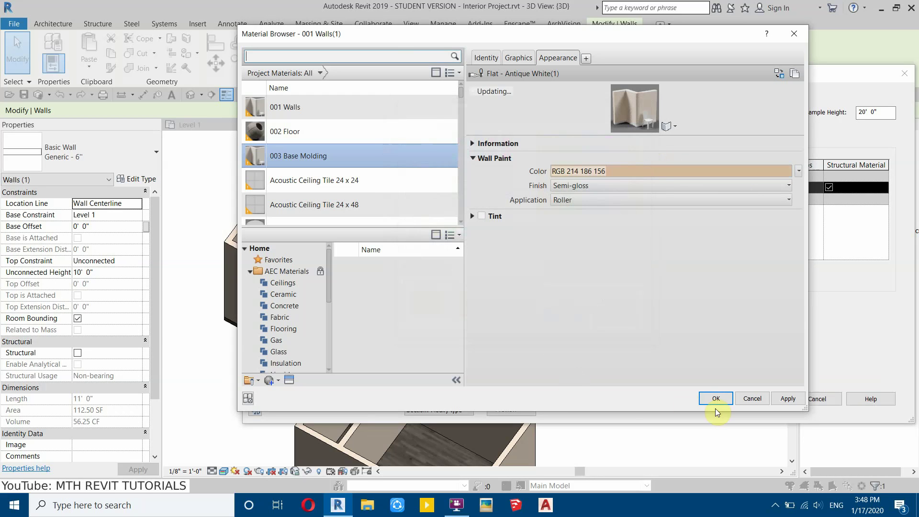
{"action": "left_click", "coordinate": [709, 401]}
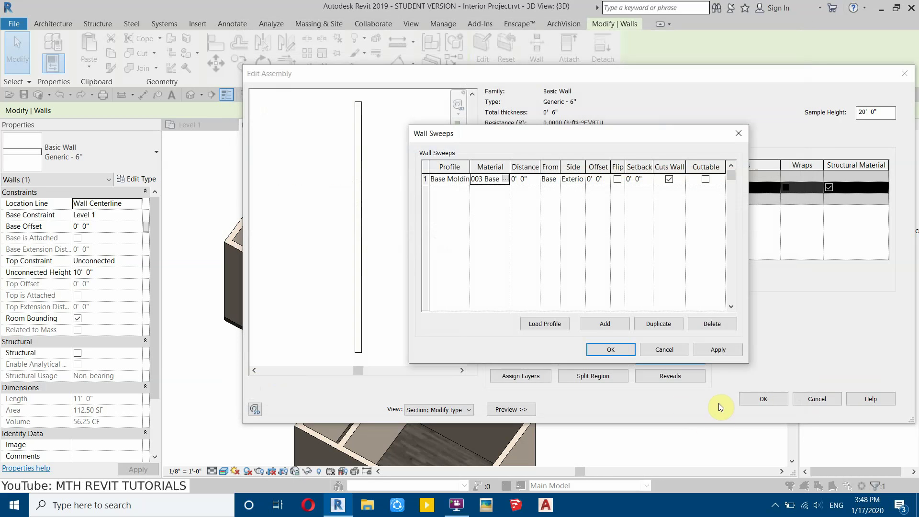
{"action": "left_click", "coordinate": [582, 182]}
{"action": "left_click", "coordinate": [581, 180]}
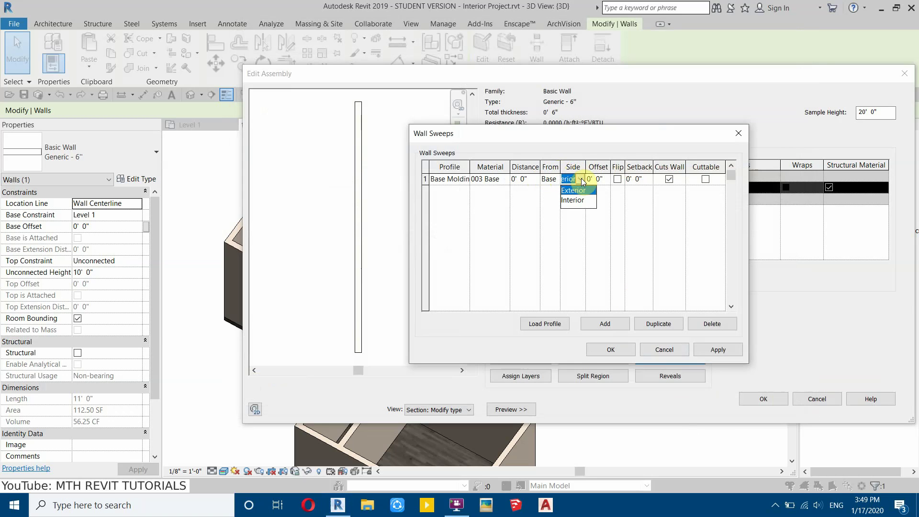
{"action": "left_click", "coordinate": [575, 201]}
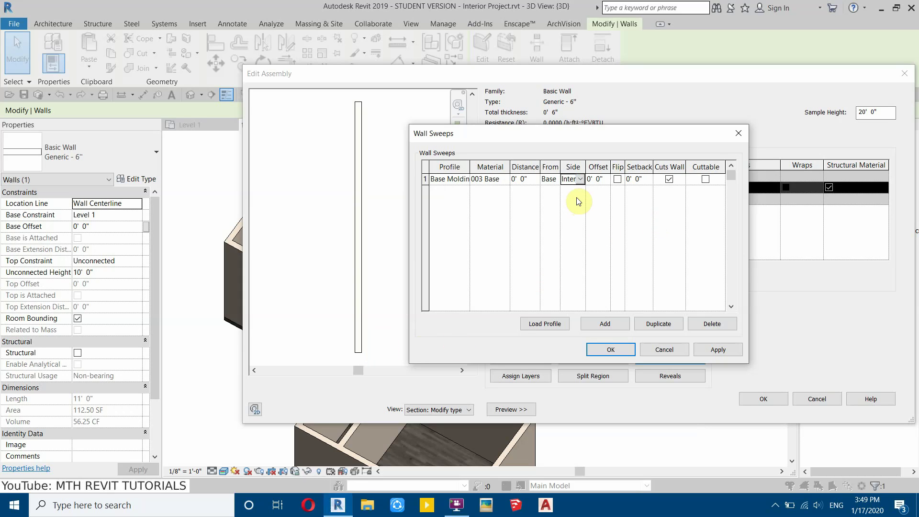
Confirm the sweep, check it in the section preview, and apply the wall type changes.
{"action": "left_click", "coordinate": [608, 351]}
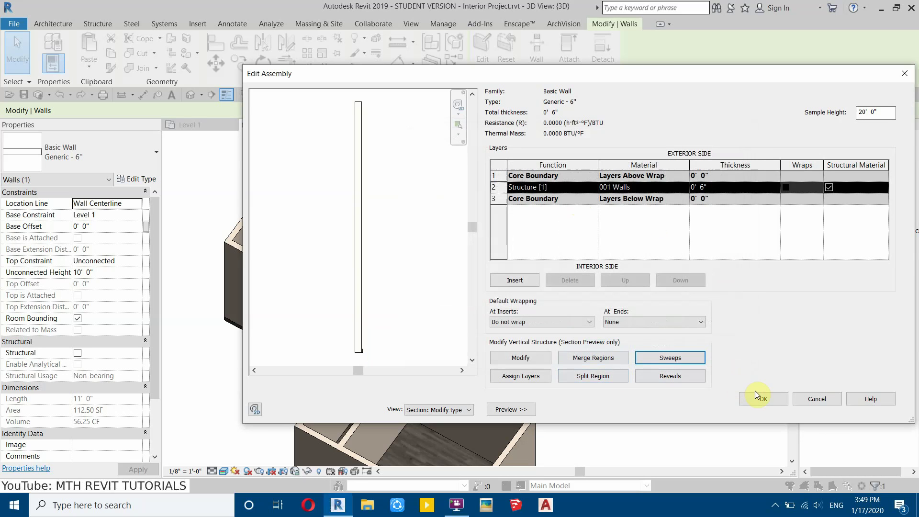
{"action": "scroll", "coordinate": [356, 359], "scroll_direction": "up", "scroll_amount": 3}
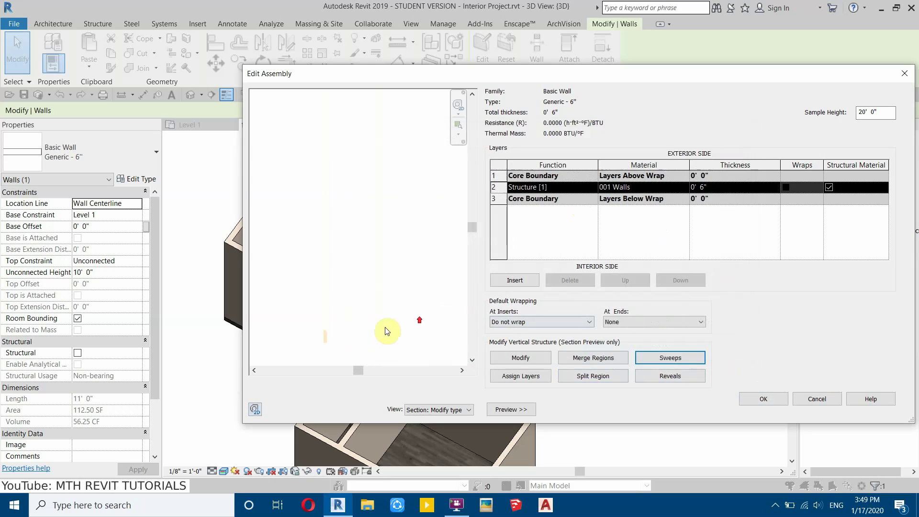
{"action": "middle_click_drag", "start_coordinate": [331, 343], "coordinate": [353, 324]}
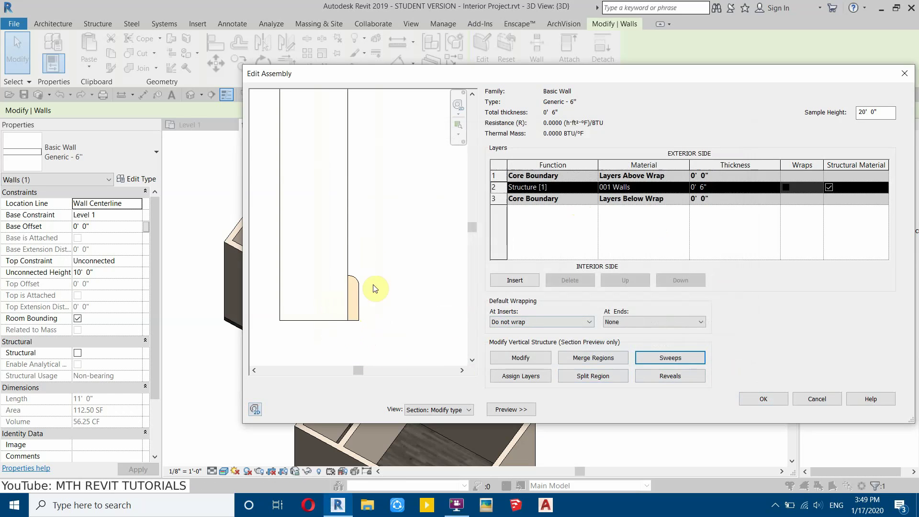
{"action": "left_click", "coordinate": [769, 400]}
{"action": "left_click", "coordinate": [760, 409]}
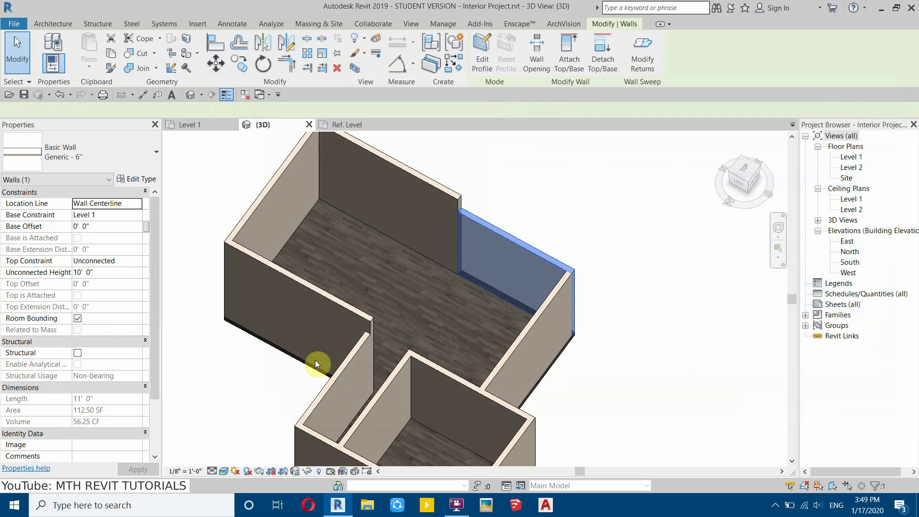
Inspect the base molding along the walls in 3D, then switch to the Level 1 floor plan.
{"action": "scroll", "coordinate": [404, 236], "scroll_direction": "up", "scroll_amount": 8}
{"action": "key", "text": "Escape"}
{"action": "middle_click_drag", "start_coordinate": [443, 222], "coordinate": [452, 314]}
{"action": "scroll", "coordinate": [355, 318], "scroll_direction": "up", "scroll_amount": 3}
{"action": "middle_click_drag", "start_coordinate": [355, 317], "coordinate": [316, 316]}
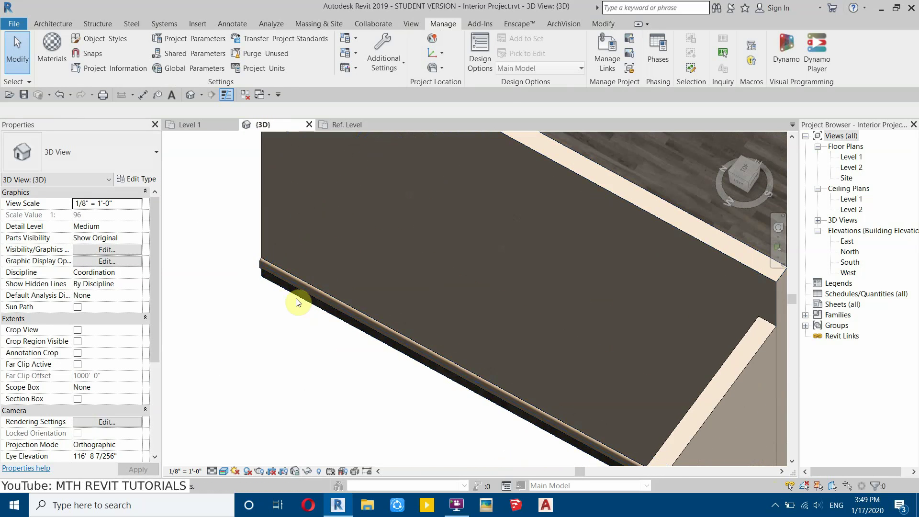
{"action": "scroll", "coordinate": [278, 296], "scroll_direction": "down", "scroll_amount": 3}
{"action": "scroll", "coordinate": [325, 280], "scroll_direction": "up", "scroll_amount": 2}
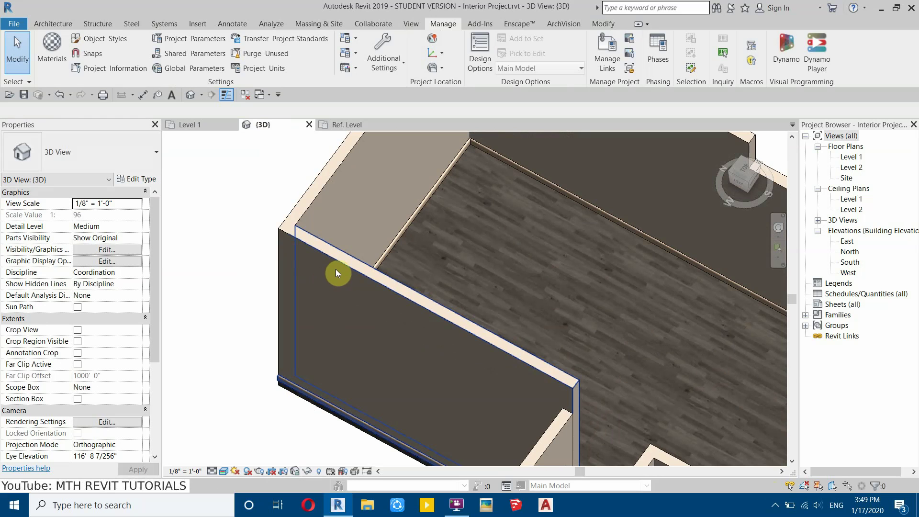
{"action": "left_click", "coordinate": [337, 272]}
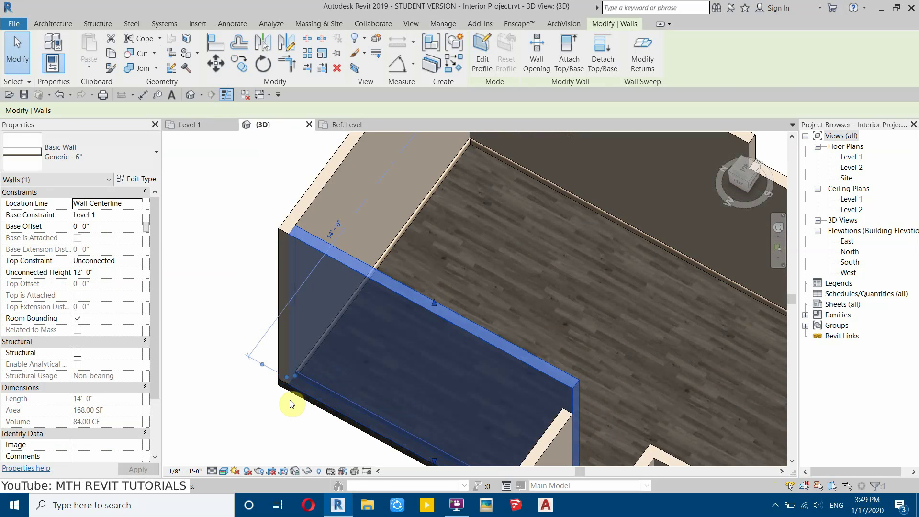
{"action": "key", "text": "Escape"}
{"action": "scroll", "coordinate": [405, 338], "scroll_direction": "down", "scroll_amount": 3}
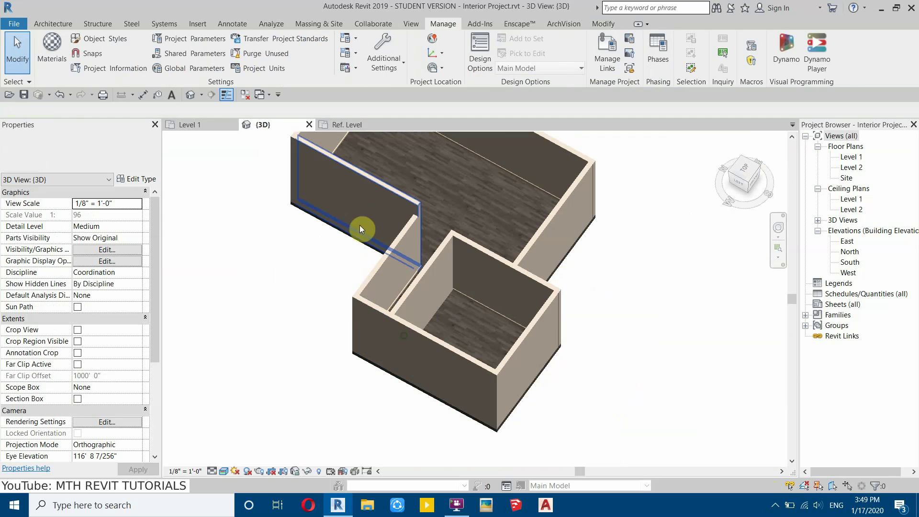
{"action": "scroll", "coordinate": [402, 312], "scroll_direction": "up", "scroll_amount": 4}
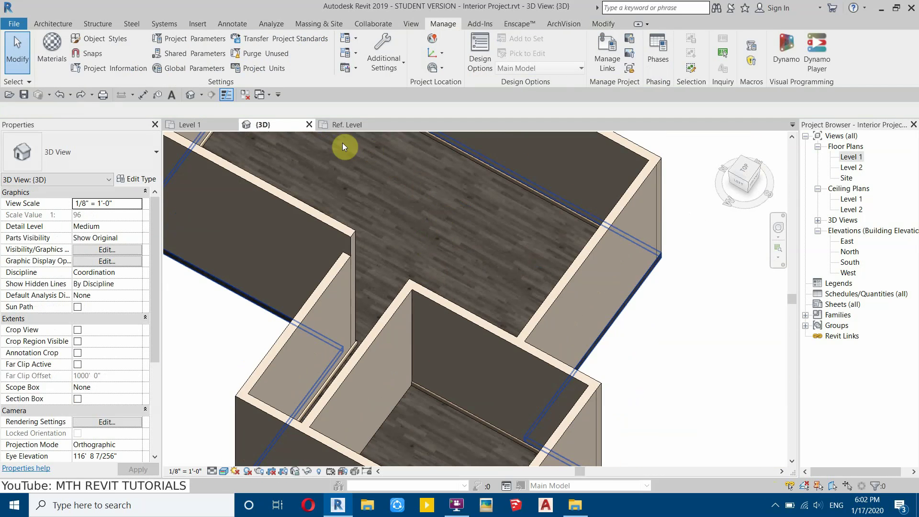
{"action": "left_click", "coordinate": [200, 127]}
Choose the Single-Flush 36" x 84" door type and open its Door Material setting in Type Properties.
{"action": "left_click", "coordinate": [36, 24]}
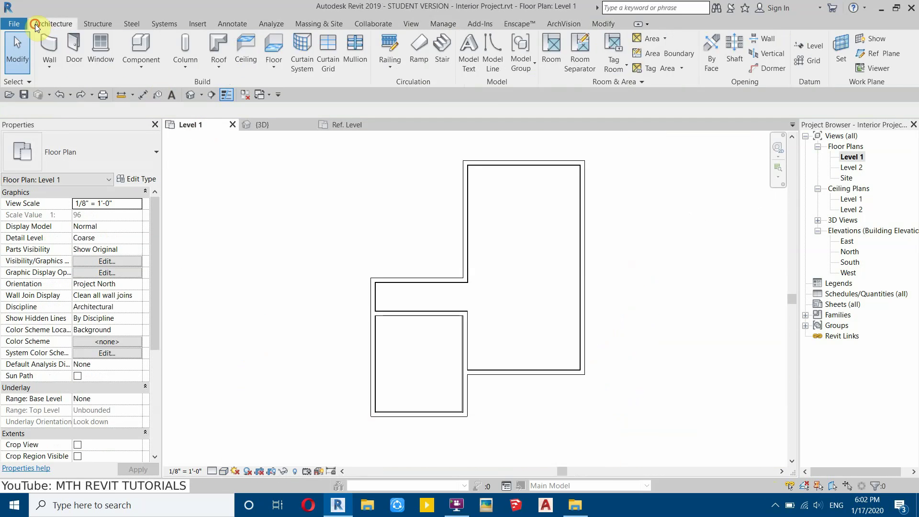
{"action": "left_click", "coordinate": [58, 42]}
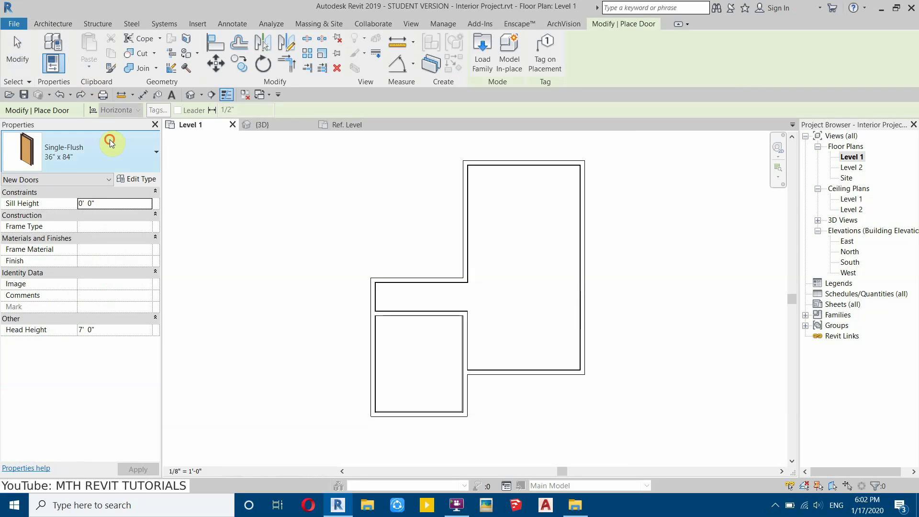
{"action": "left_click", "coordinate": [110, 143]}
{"action": "left_click", "coordinate": [41, 306]}
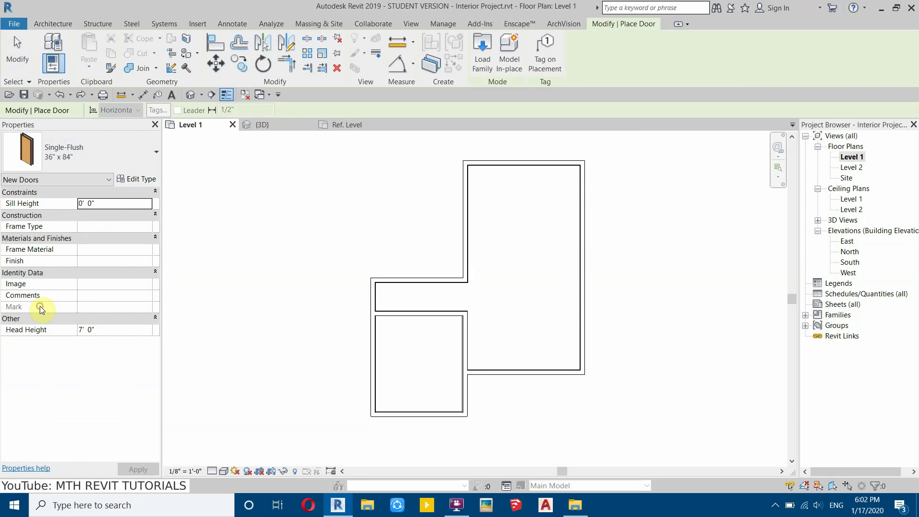
{"action": "left_click", "coordinate": [141, 180]}
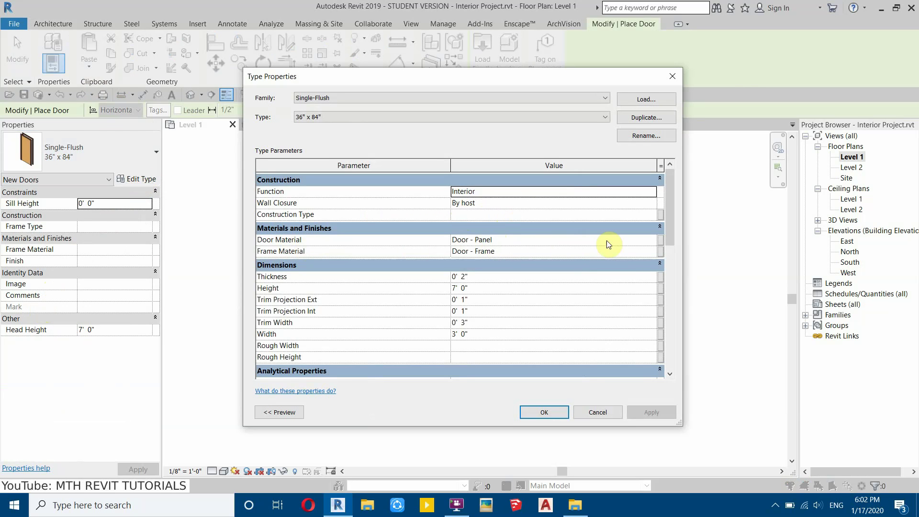
{"action": "left_click", "coordinate": [650, 240]}
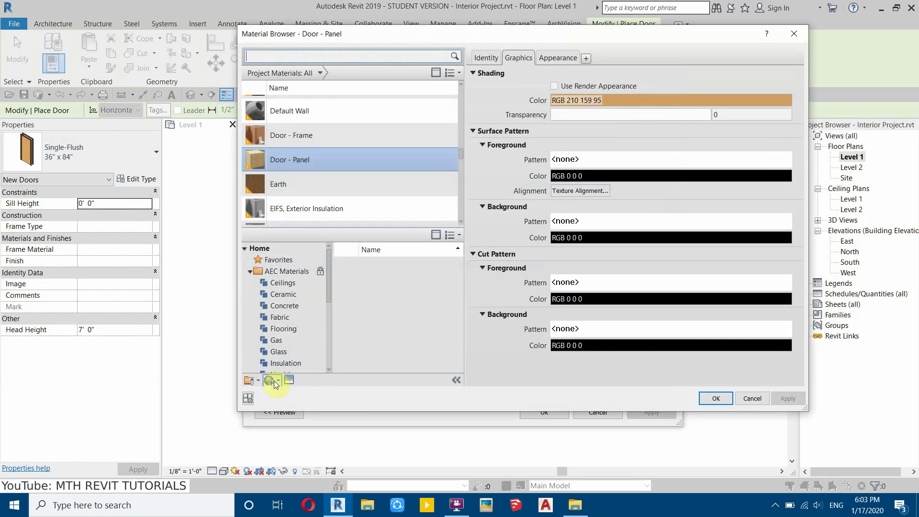
Create a new material in the Material Browser and rename it 004 Doors.
{"action": "left_click", "coordinate": [267, 382]}
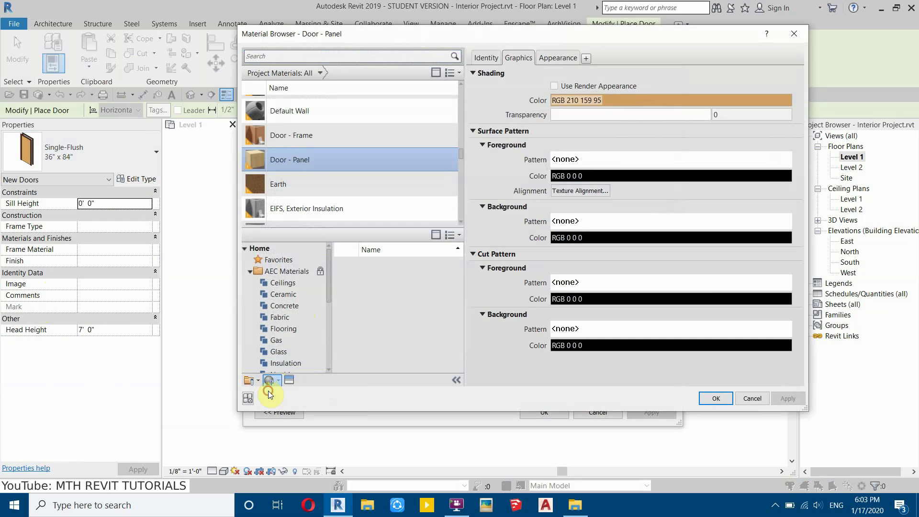
{"action": "left_click", "coordinate": [271, 394]}
{"action": "right_click", "coordinate": [307, 157]}
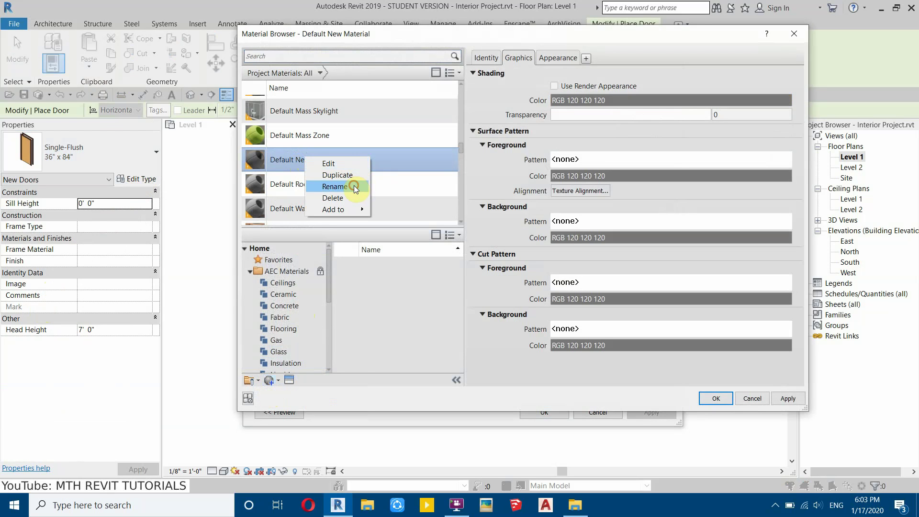
{"action": "left_click", "coordinate": [351, 186]}
{"action": "type", "text": "004 Doors"}
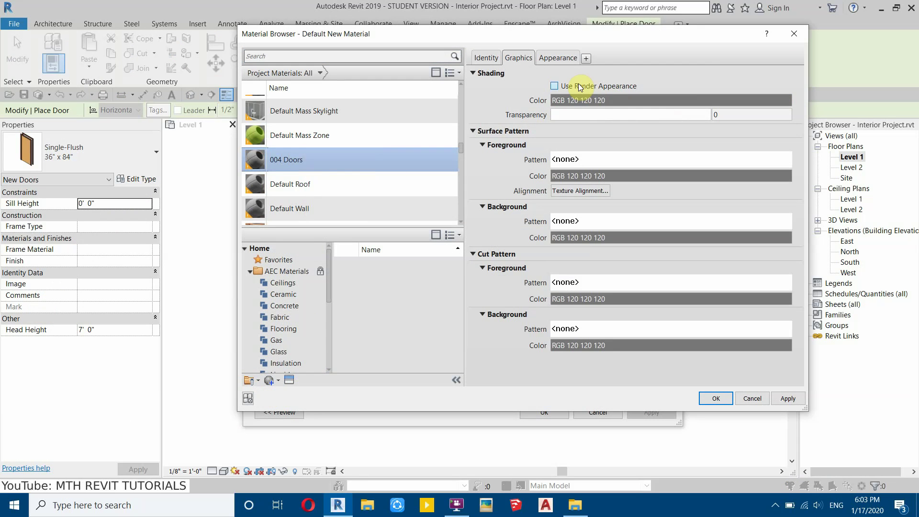
Give 004 Doors the Plastic ABS (White) appearance and make it the door material.
{"action": "left_click", "coordinate": [578, 85]}
{"action": "left_click", "coordinate": [289, 380]}
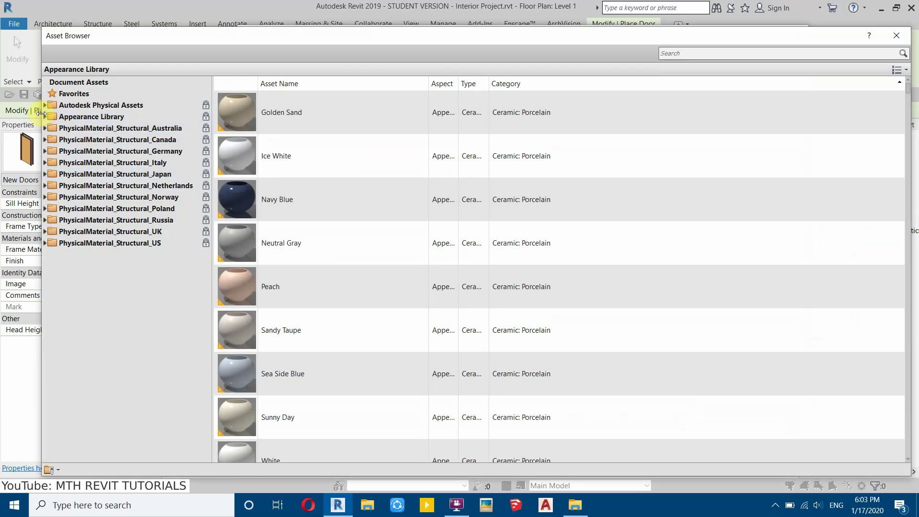
{"action": "left_click", "coordinate": [45, 116]}
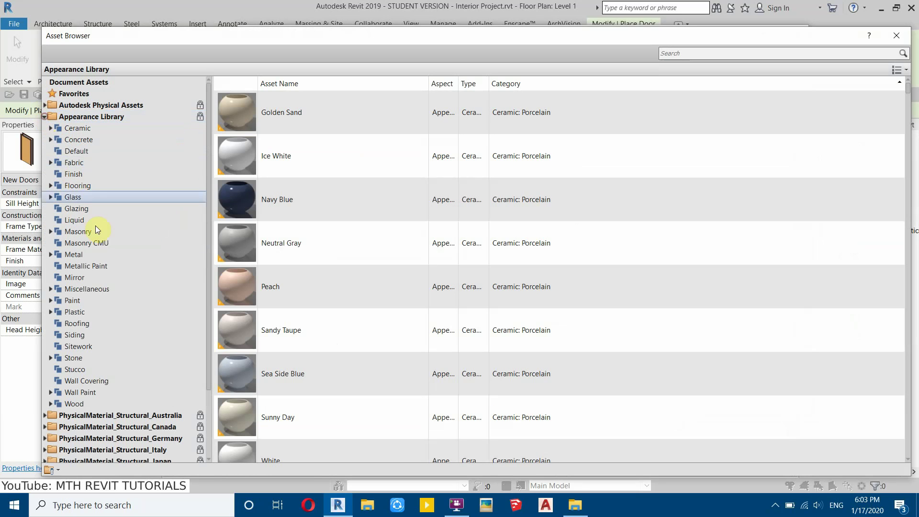
{"action": "left_click", "coordinate": [95, 312]}
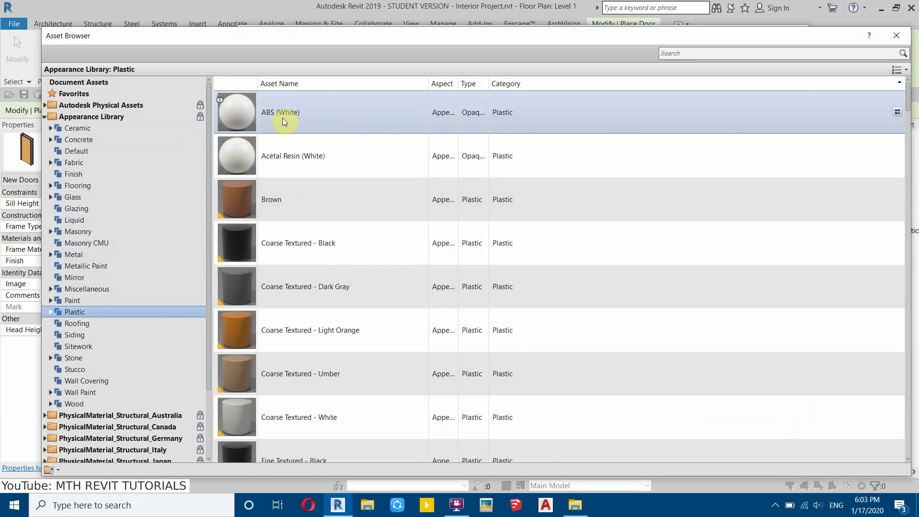
{"action": "left_click", "coordinate": [896, 112]}
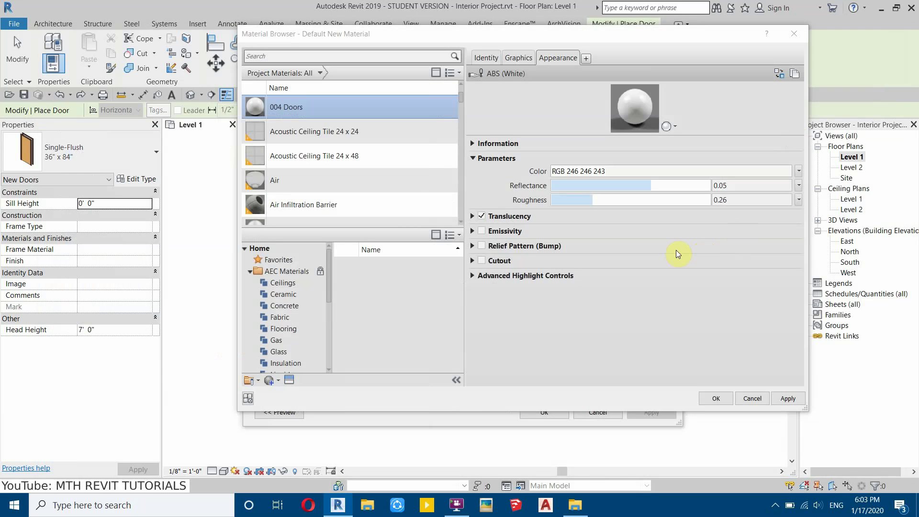
{"action": "left_click", "coordinate": [717, 399]}
Copy 004 Doors into the Frame Material and confirm the door type changes.
{"action": "key", "text": "ctrl+c"}
{"action": "left_click", "coordinate": [524, 241]}
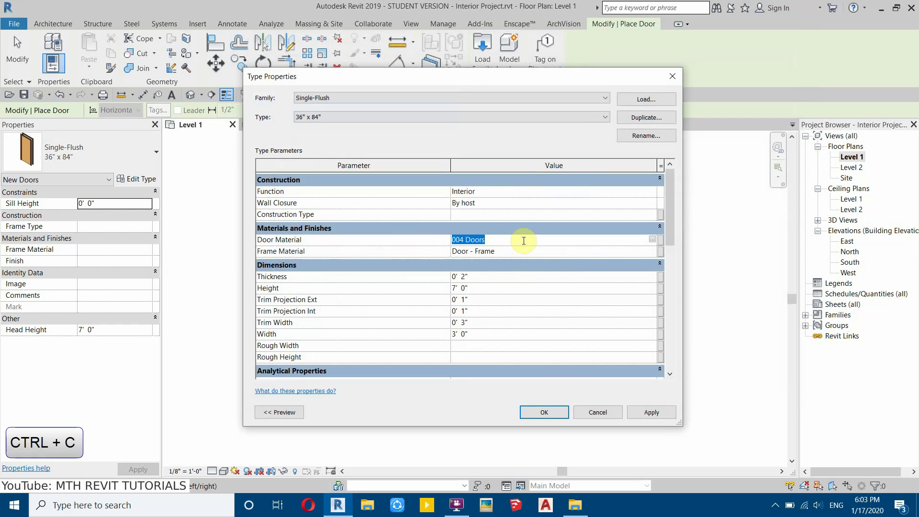
{"action": "key", "text": "ctrl+v"}
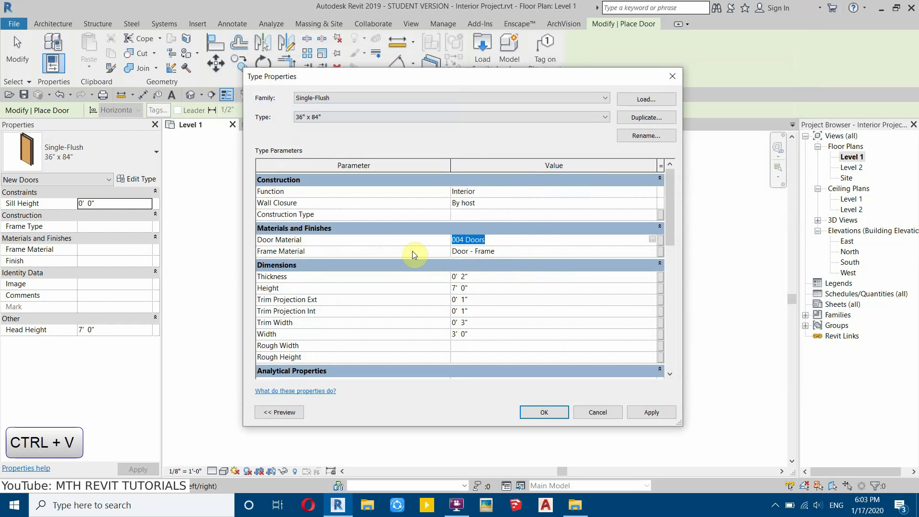
{"action": "left_click", "coordinate": [513, 251]}
{"action": "key", "text": "ctrl+v"}
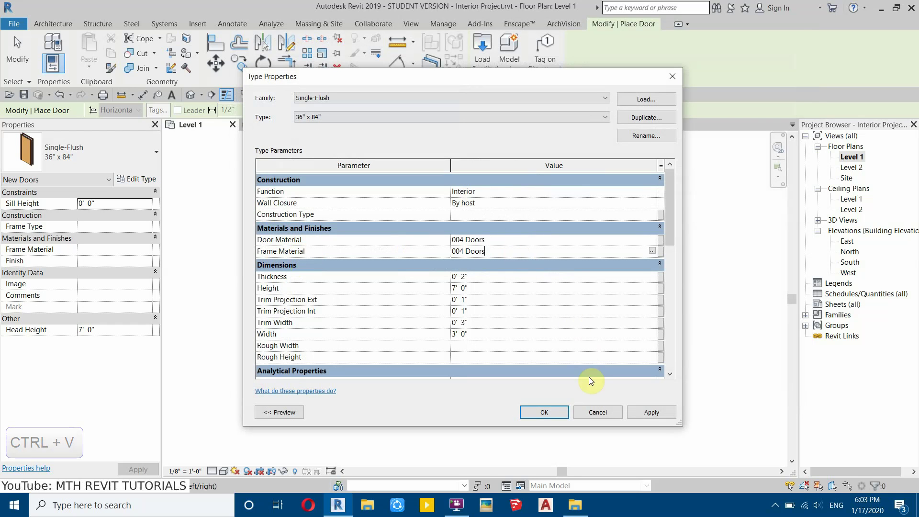
{"action": "left_click", "coordinate": [537, 412]}
Place doors in the small room's top wall and the corridor's upper wall.
{"action": "scroll", "coordinate": [441, 317], "scroll_direction": "up", "scroll_amount": 4}
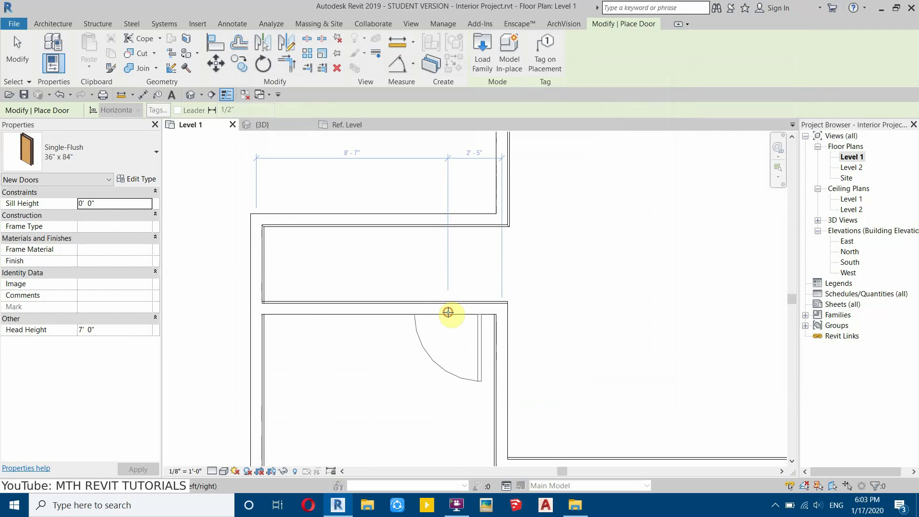
{"action": "left_click", "coordinate": [448, 313]}
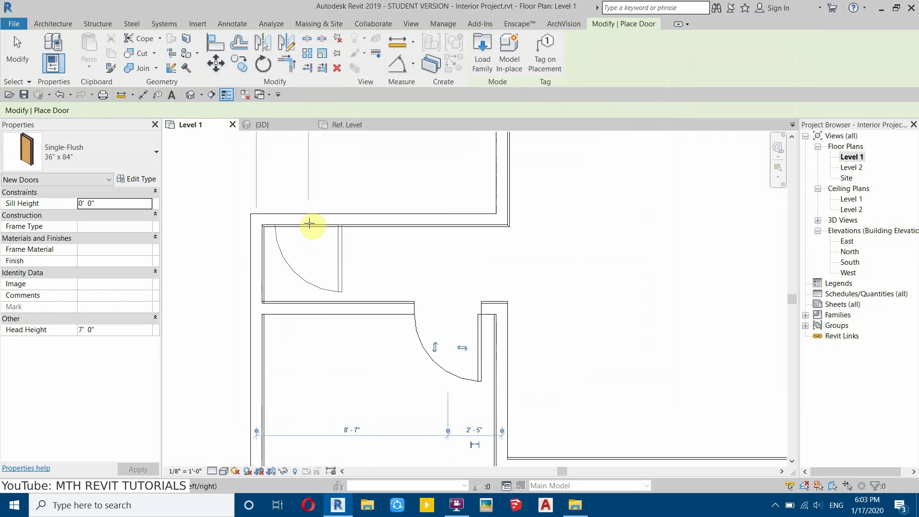
{"action": "left_click", "coordinate": [309, 223]}
{"action": "scroll", "coordinate": [379, 249], "scroll_direction": "down", "scroll_amount": 3}
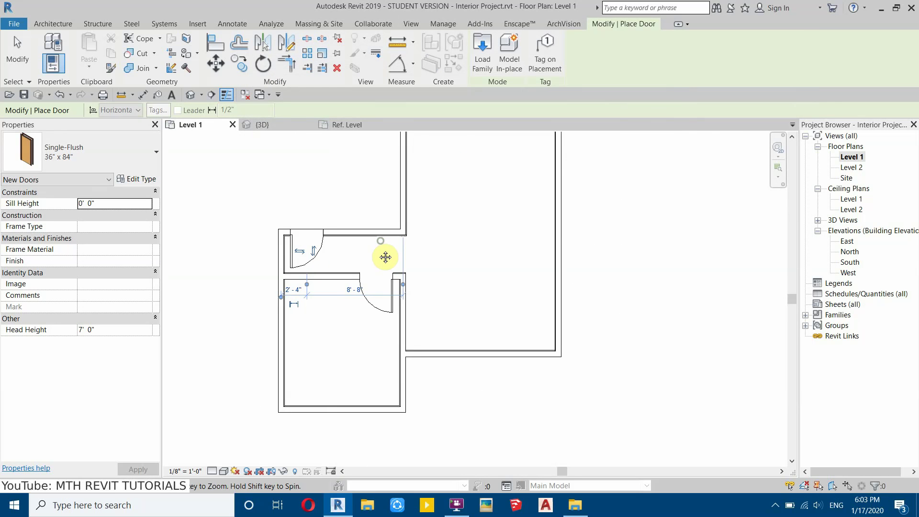
{"action": "scroll", "coordinate": [322, 285], "scroll_direction": "down", "scroll_amount": 6}
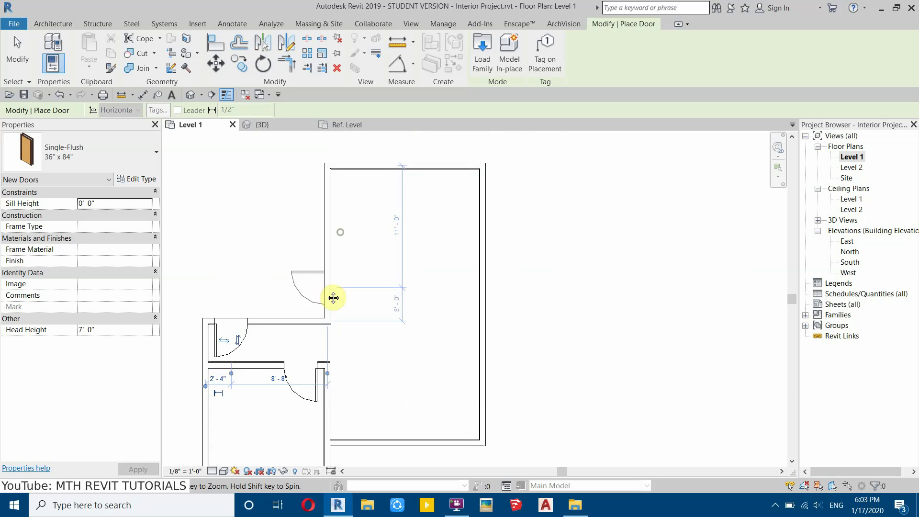
{"action": "scroll", "coordinate": [451, 349], "scroll_direction": "up", "scroll_amount": 3}
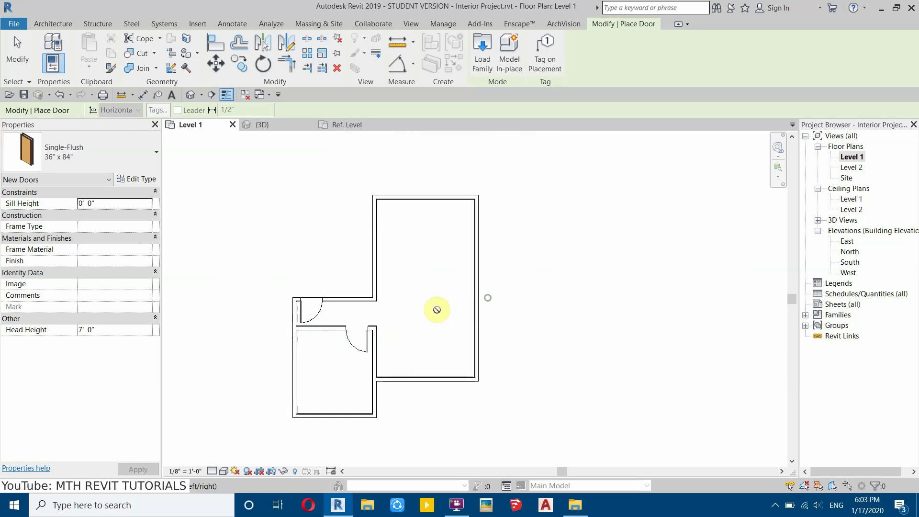
{"action": "key", "text": "Escape"}
{"action": "key", "text": "Escape"}
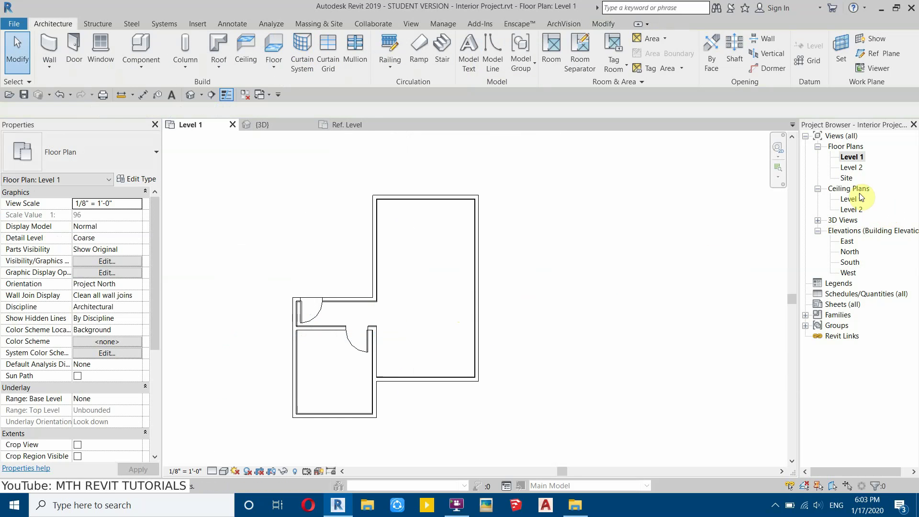
In the Level 1 ceiling plan, open the ceiling type's layer structure for editing.
{"action": "double_click", "coordinate": [853, 199]}
{"action": "scroll", "coordinate": [417, 314], "scroll_direction": "up", "scroll_amount": 2}
{"action": "left_click", "coordinate": [251, 53]}
{"action": "left_click", "coordinate": [137, 180]}
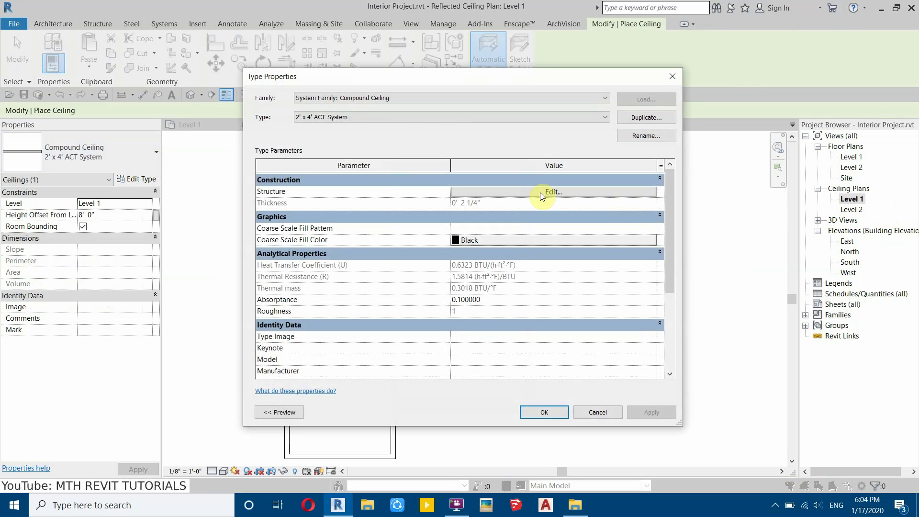
{"action": "left_click", "coordinate": [539, 192]}
Delete the Finish 2 layer and set the structure layer thickness to 2".
{"action": "left_click", "coordinate": [321, 217]}
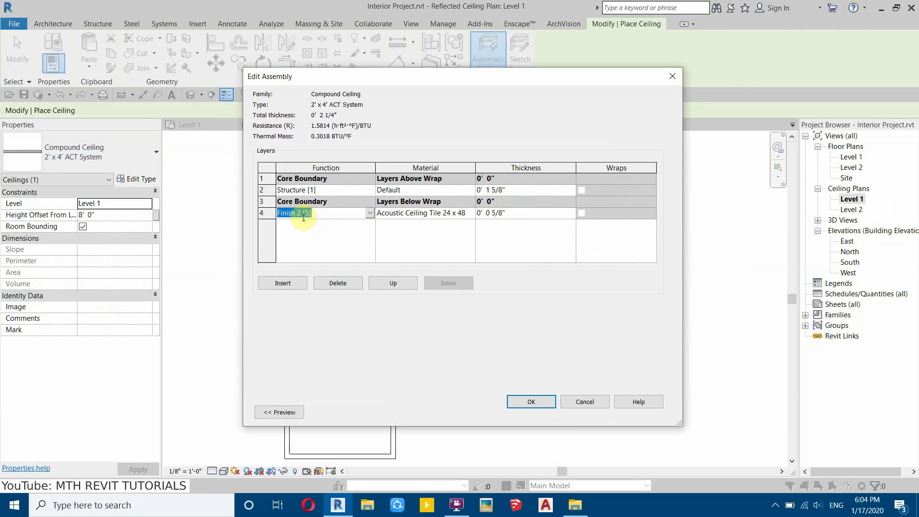
{"action": "left_click", "coordinate": [324, 285]}
{"action": "left_click", "coordinate": [526, 192]}
{"action": "type", "text": "2\""}
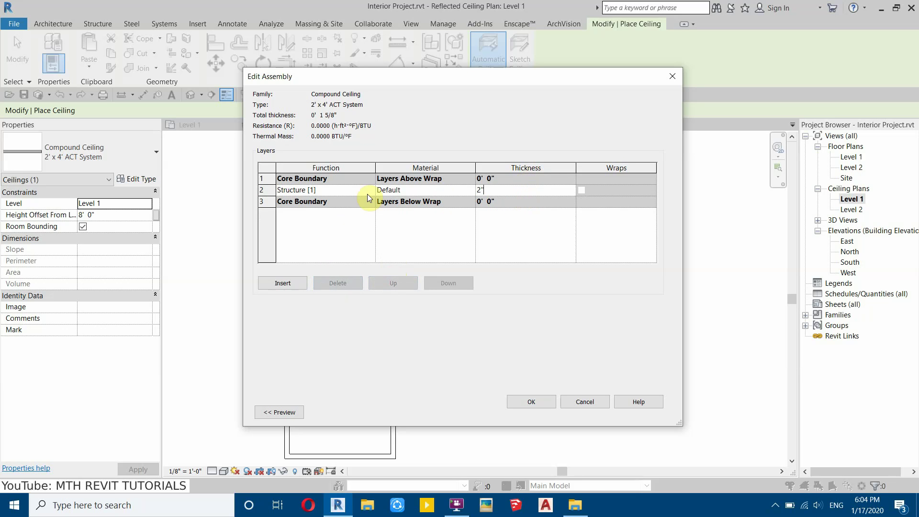
Assign 001 Walls to the structure layer and confirm all ceiling type dialogs.
{"action": "left_click", "coordinate": [471, 189]}
{"action": "scroll", "coordinate": [406, 145], "scroll_direction": "up", "scroll_amount": 3}
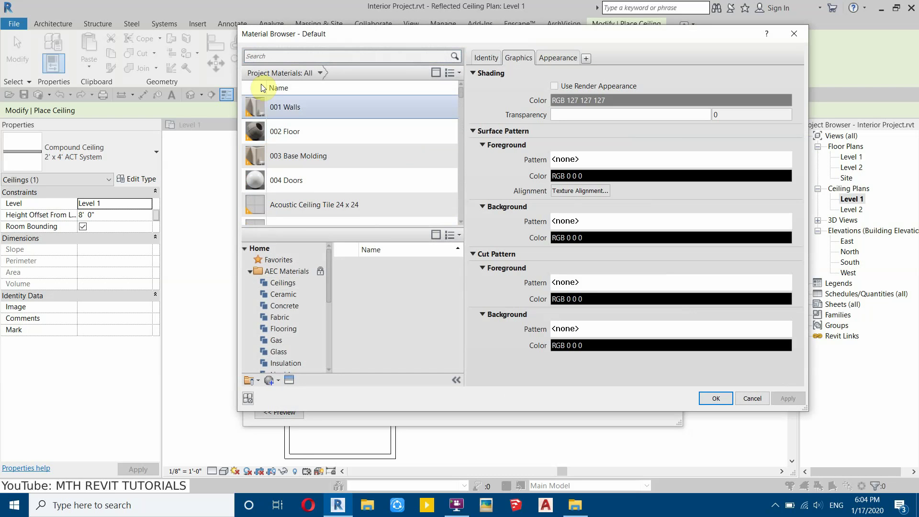
{"action": "left_click", "coordinate": [288, 107]}
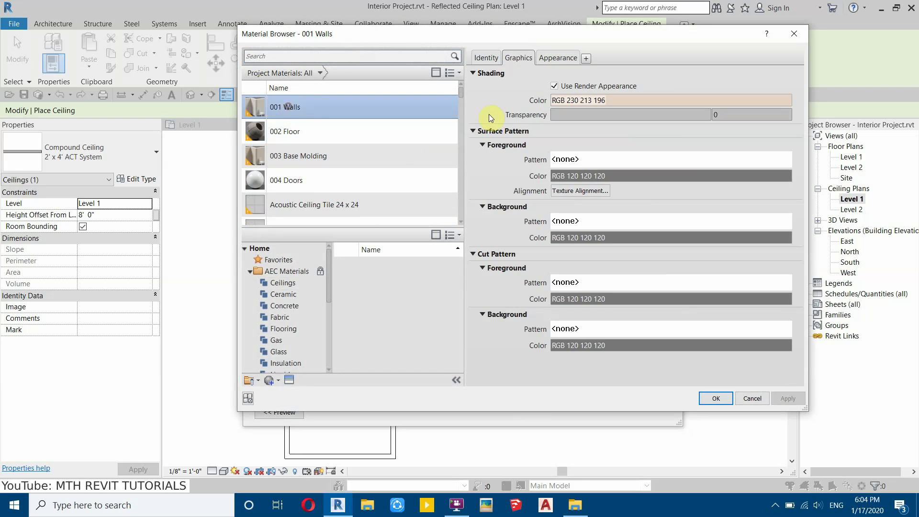
{"action": "left_click", "coordinate": [717, 398]}
{"action": "left_click", "coordinate": [536, 401]}
{"action": "left_click", "coordinate": [530, 415]}
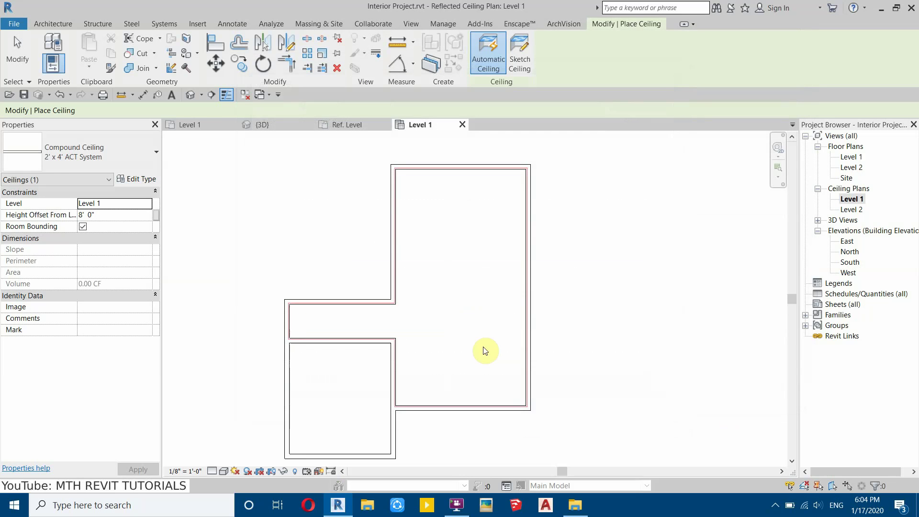
Sketch a rectangular ceiling boundary around the upper room of the L.
{"action": "scroll", "coordinate": [344, 222], "scroll_direction": "up", "scroll_amount": 2}
{"action": "scroll", "coordinate": [445, 225], "scroll_direction": "up", "scroll_amount": 1}
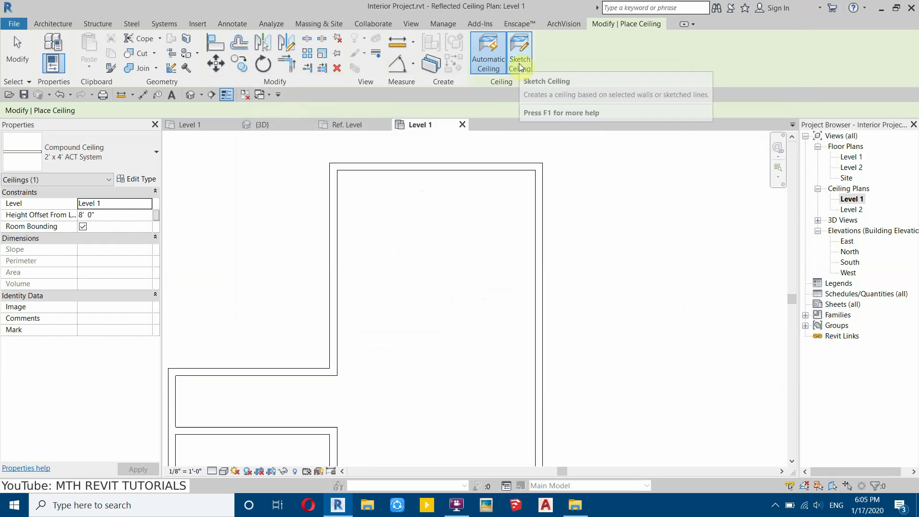
{"action": "scroll", "coordinate": [386, 244], "scroll_direction": "down", "scroll_amount": 3}
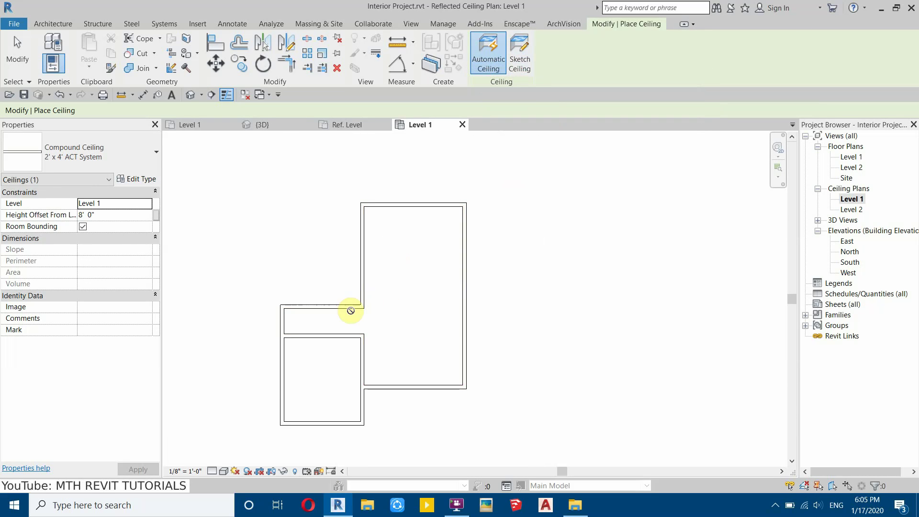
{"action": "scroll", "coordinate": [381, 252], "scroll_direction": "up", "scroll_amount": 2}
{"action": "scroll", "coordinate": [382, 252], "scroll_direction": "up", "scroll_amount": 2}
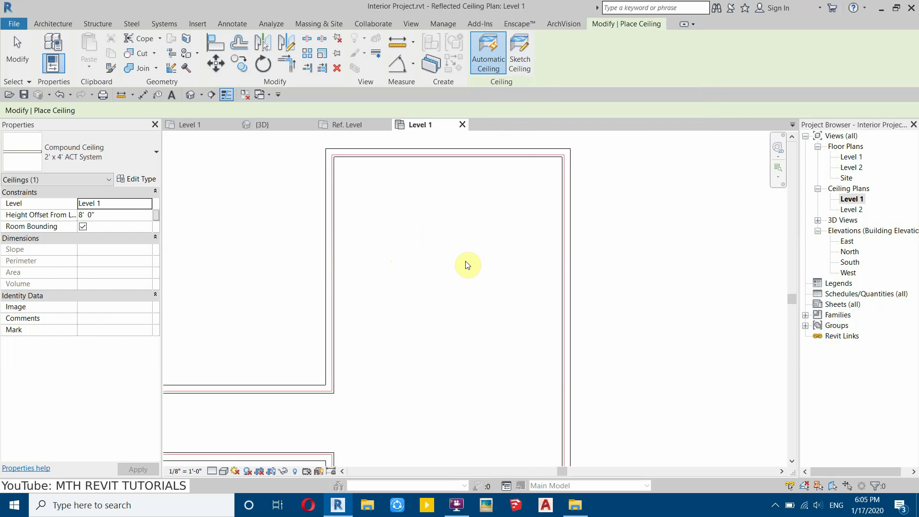
{"action": "left_click", "coordinate": [520, 60]}
{"action": "left_click", "coordinate": [581, 40]}
{"action": "left_click", "coordinate": [334, 158]}
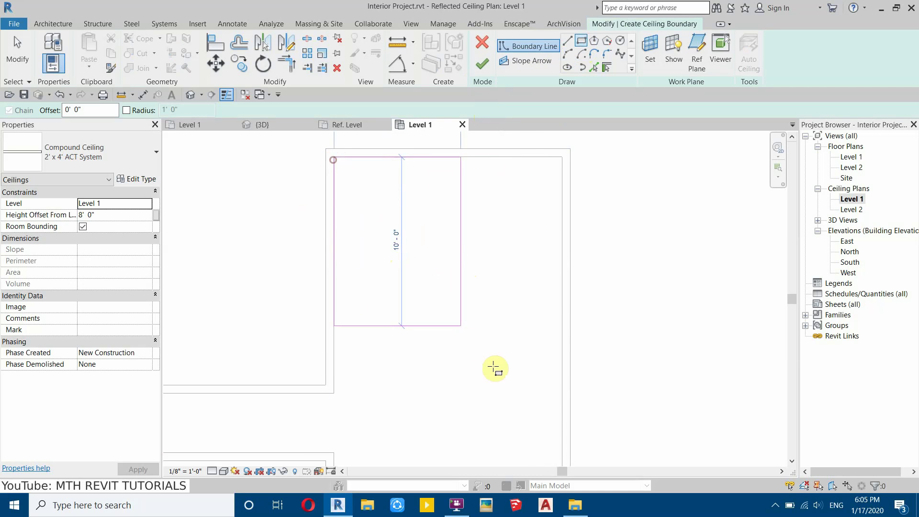
{"action": "left_click", "coordinate": [550, 394]}
{"action": "left_click", "coordinate": [563, 394]}
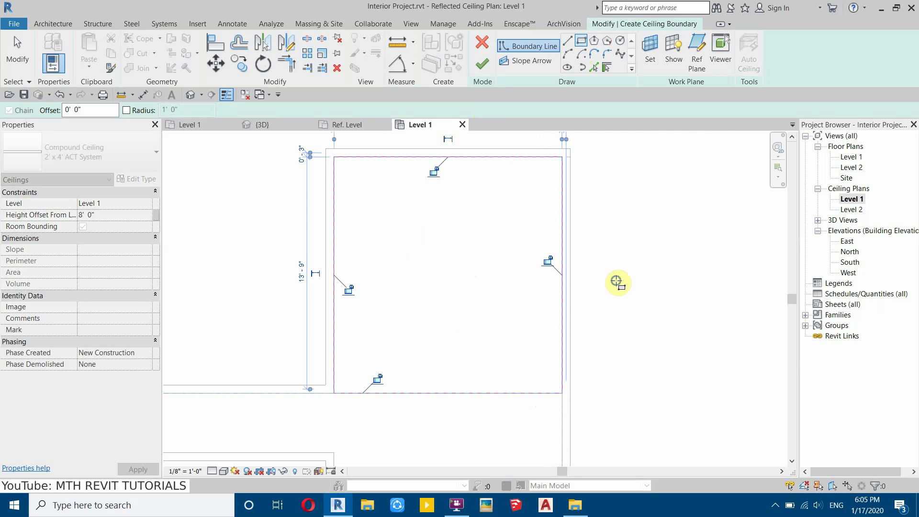
Set the ceiling's Height Offset From Level to 11' 0" and finish the sketch.
{"action": "right_click", "coordinate": [617, 283]}
{"action": "left_click", "coordinate": [627, 289]}
{"action": "right_click", "coordinate": [627, 283]}
{"action": "left_click", "coordinate": [639, 296]}
{"action": "right_click", "coordinate": [640, 293]}
{"action": "left_click", "coordinate": [650, 300]}
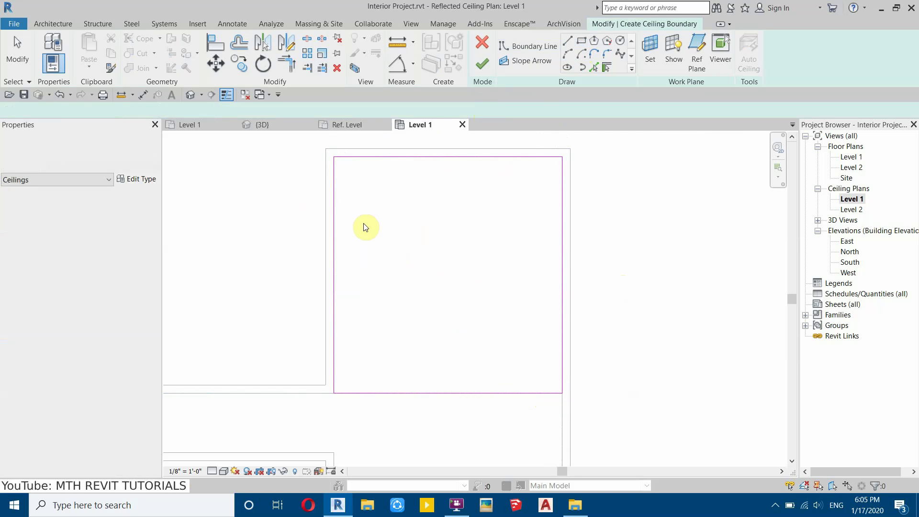
{"action": "left_click", "coordinate": [90, 216]}
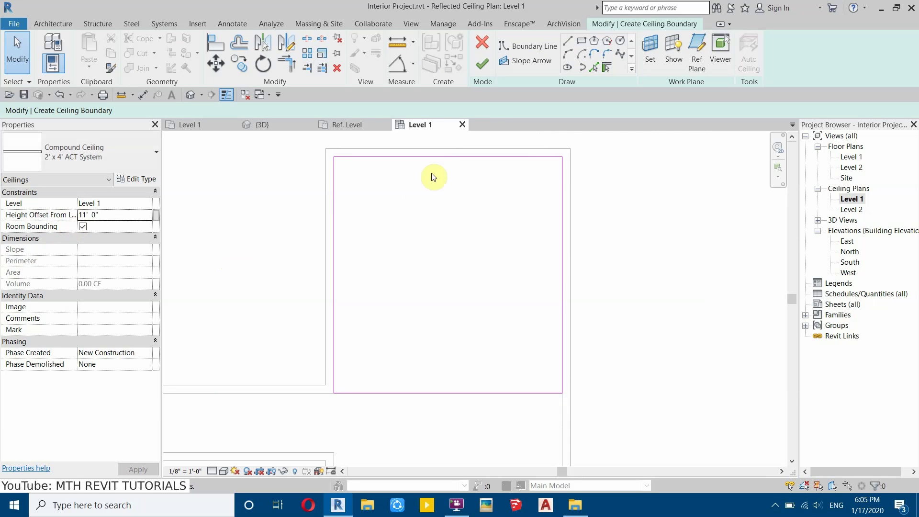
{"action": "left_click", "coordinate": [482, 66]}
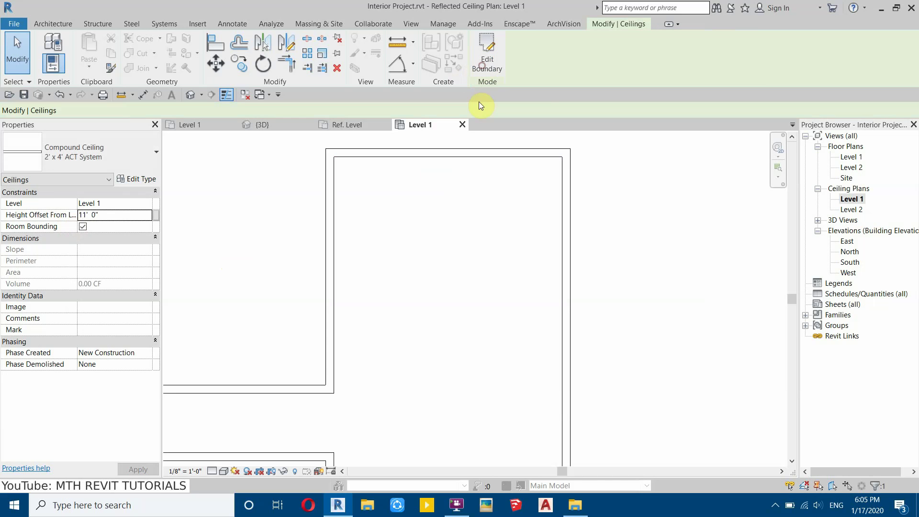
Pan and zoom to recentre the building in the plan, then go to the View tab.
{"action": "scroll", "coordinate": [446, 208], "scroll_direction": "down", "scroll_amount": 3}
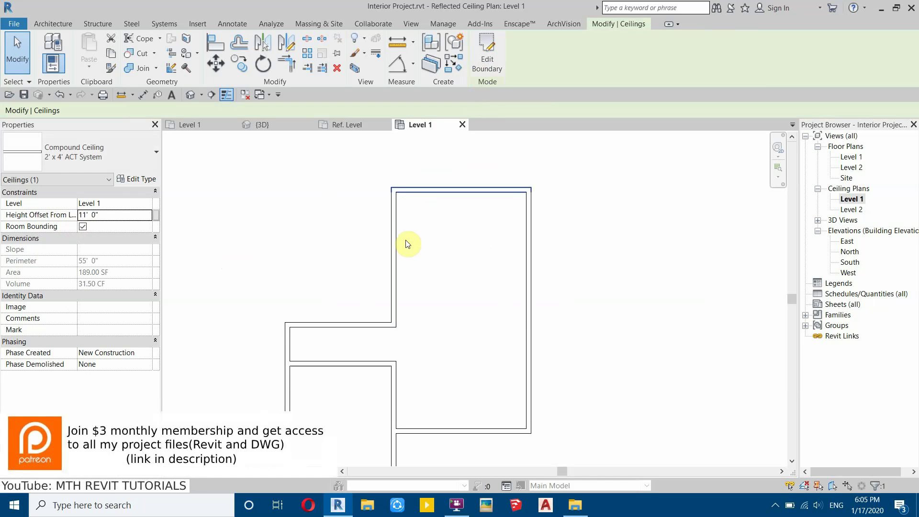
{"action": "scroll", "coordinate": [376, 275], "scroll_direction": "down", "scroll_amount": 2}
{"action": "middle_click_drag", "start_coordinate": [376, 276], "coordinate": [397, 278]}
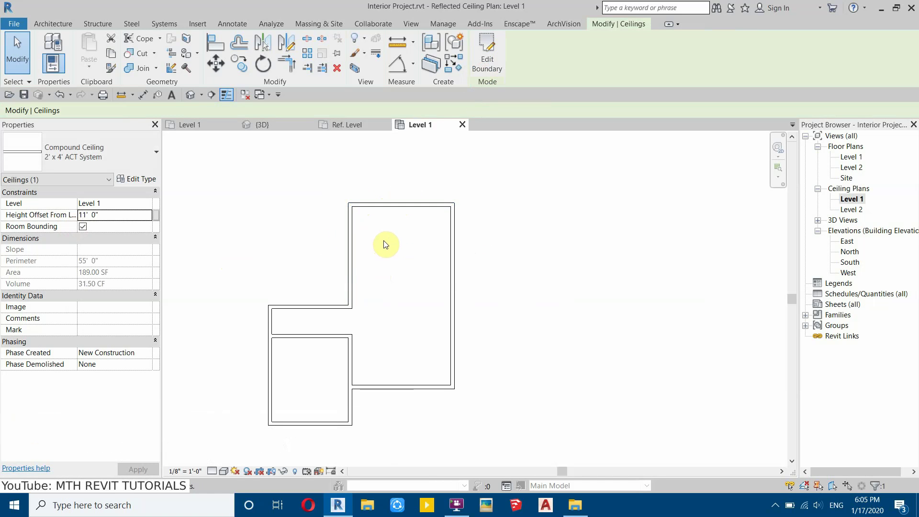
{"action": "scroll", "coordinate": [383, 237], "scroll_direction": "up", "scroll_amount": 1}
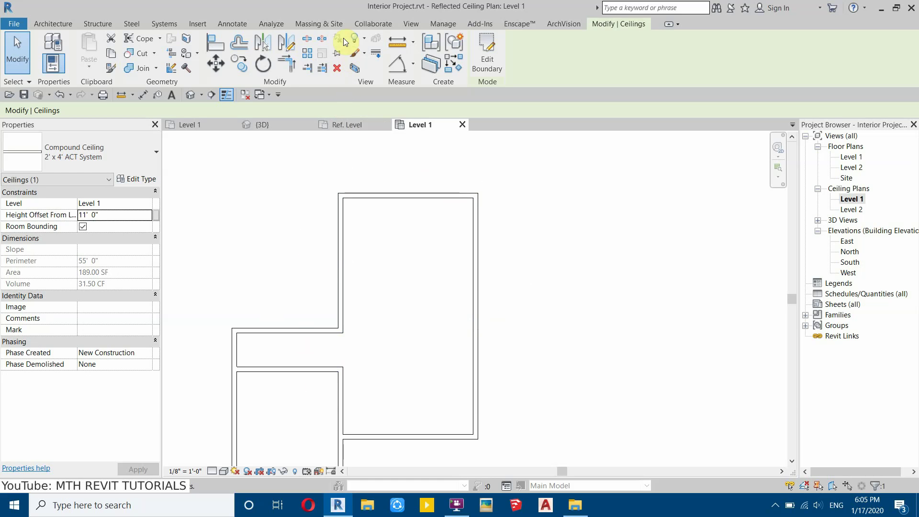
{"action": "left_click", "coordinate": [416, 27]}
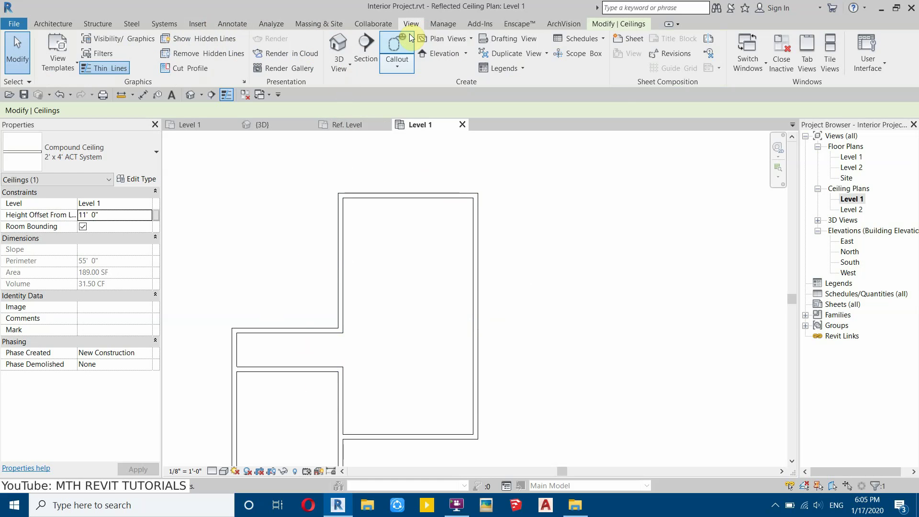
Draw a rectangular plan region around the upper room.
{"action": "left_click", "coordinate": [460, 40]}
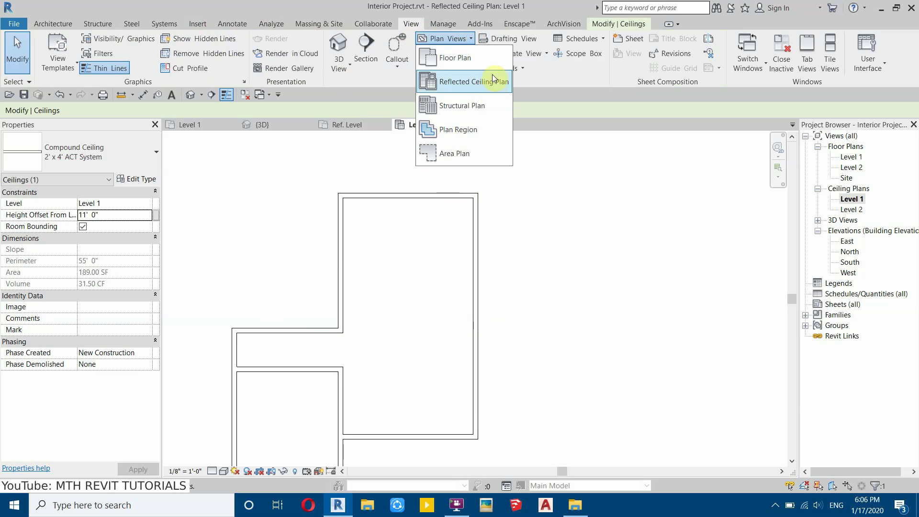
{"action": "left_click", "coordinate": [451, 134]}
{"action": "left_click", "coordinate": [517, 42]}
{"action": "left_click", "coordinate": [321, 179]}
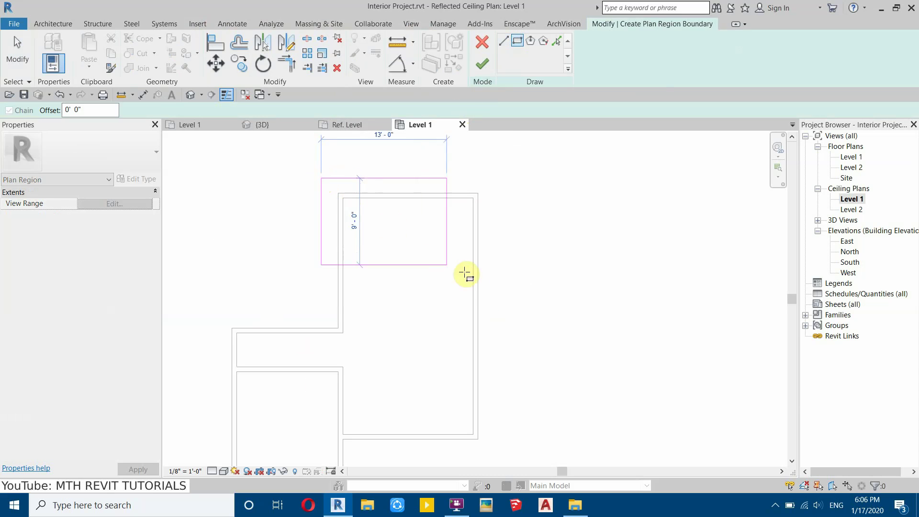
{"action": "left_click", "coordinate": [497, 355]}
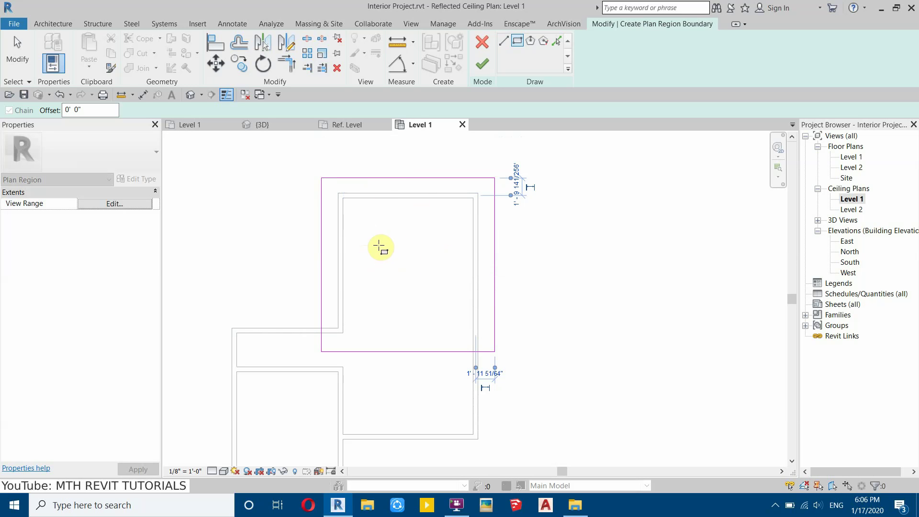
{"action": "right_click", "coordinate": [411, 233]}
{"action": "left_click", "coordinate": [431, 239]}
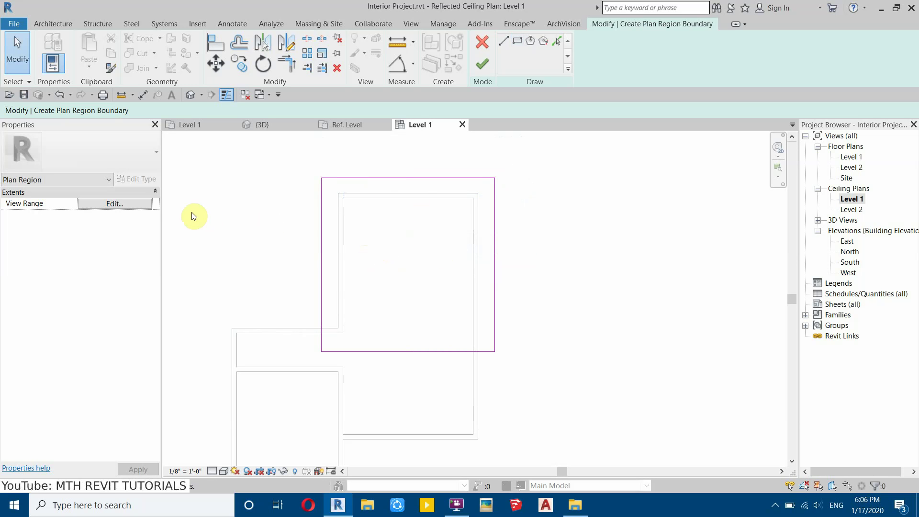
Set the region's view range to Unlimited top and depth with cut plane offset 11, then finish.
{"action": "left_click", "coordinate": [129, 205]}
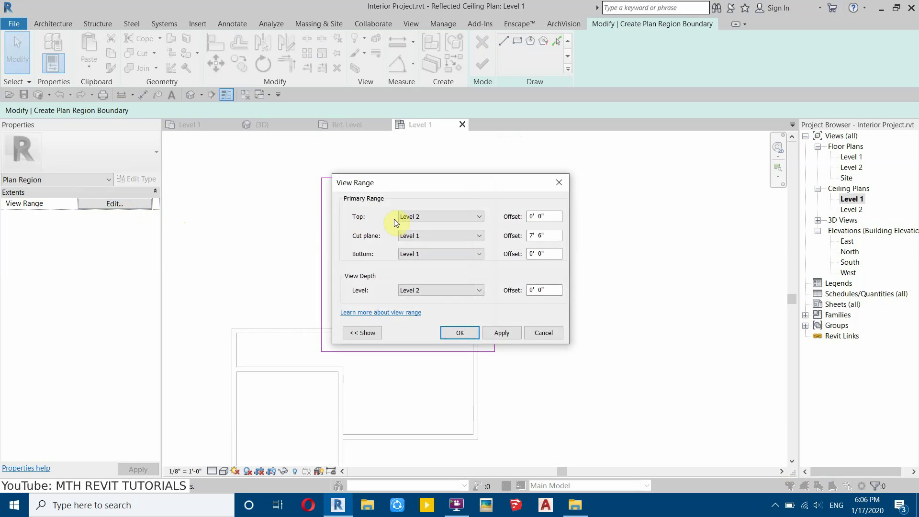
{"action": "left_click", "coordinate": [411, 219]}
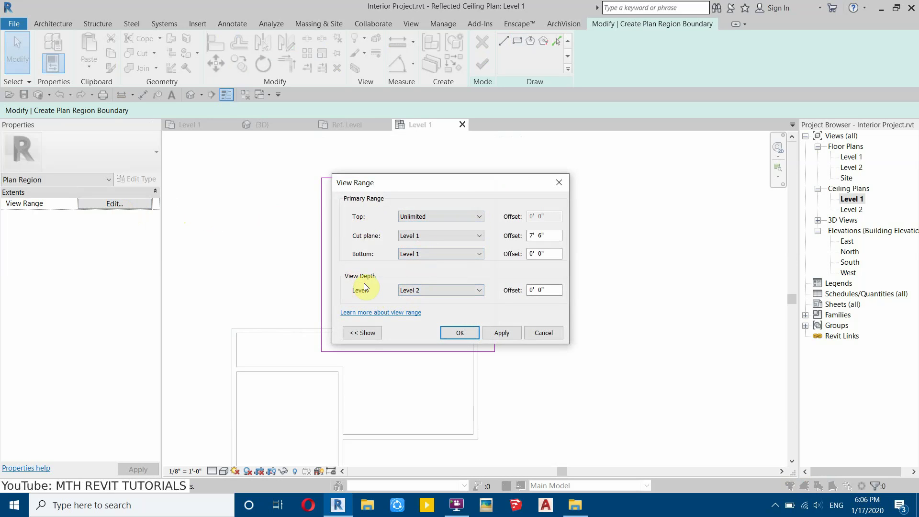
{"action": "left_click", "coordinate": [417, 289]}
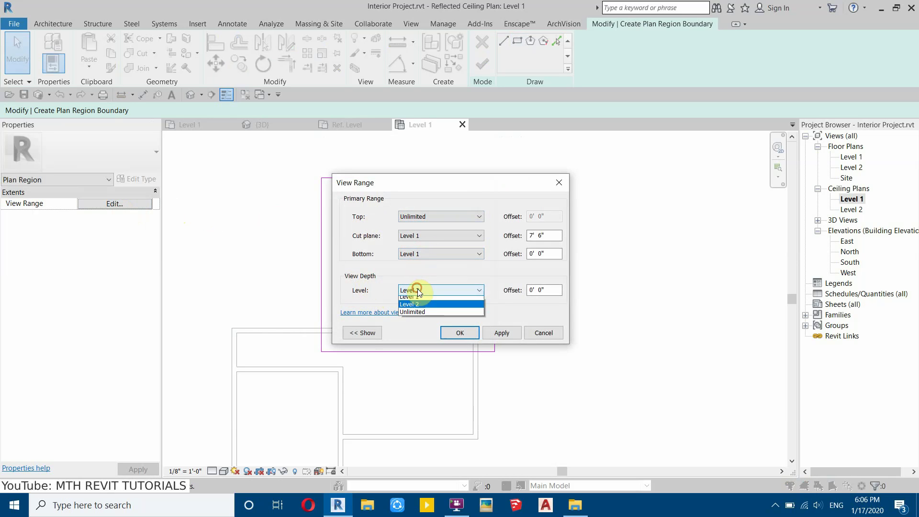
{"action": "left_click", "coordinate": [425, 314]}
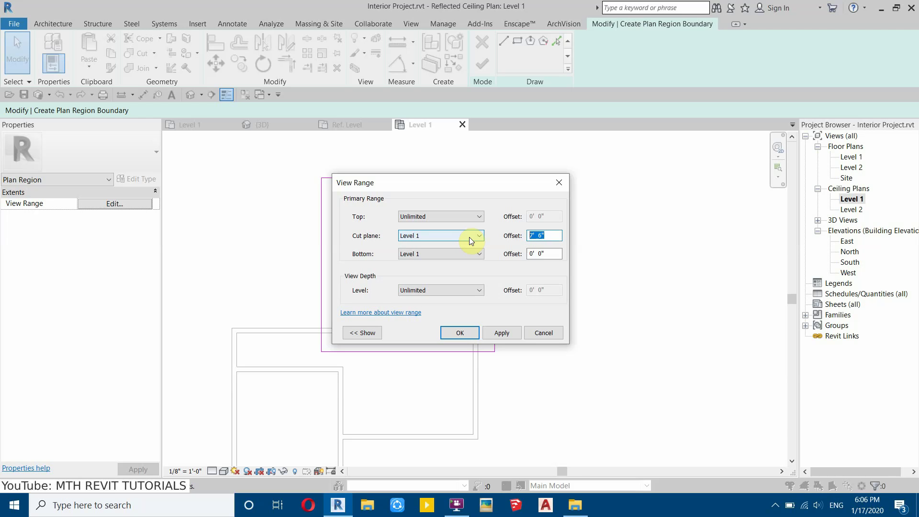
{"action": "type", "text": "11"}
{"action": "left_click", "coordinate": [458, 333]}
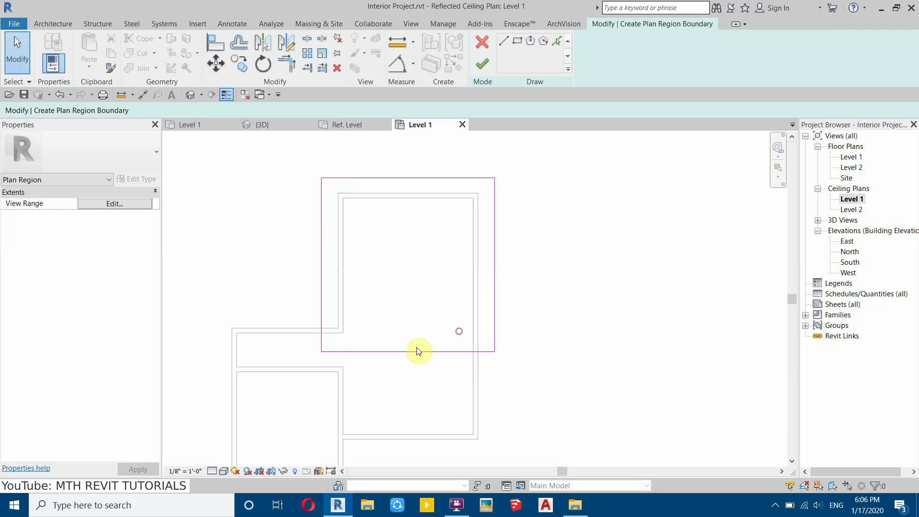
{"action": "left_click", "coordinate": [483, 70]}
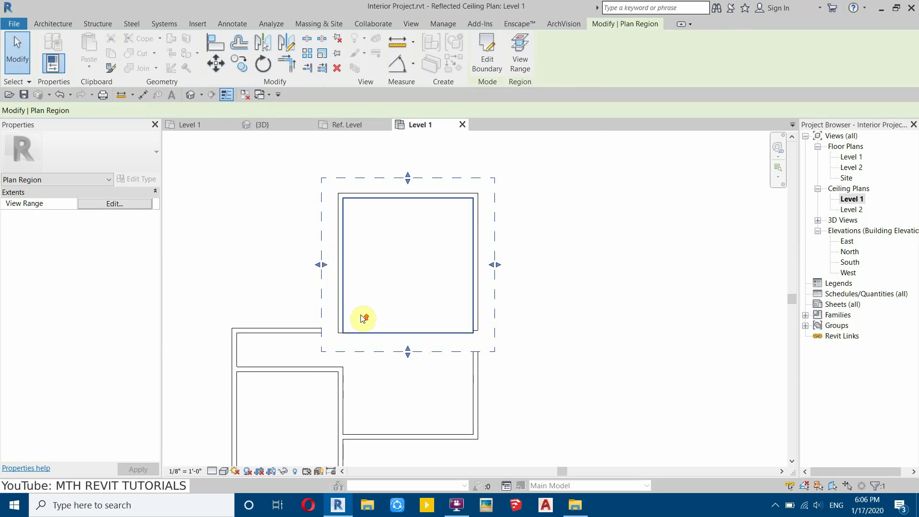
Pull the plan region's bottom edge up to the upper room's wall.
{"action": "scroll", "coordinate": [363, 318], "scroll_direction": "up", "scroll_amount": 4}
{"action": "scroll", "coordinate": [355, 315], "scroll_direction": "down", "scroll_amount": 2}
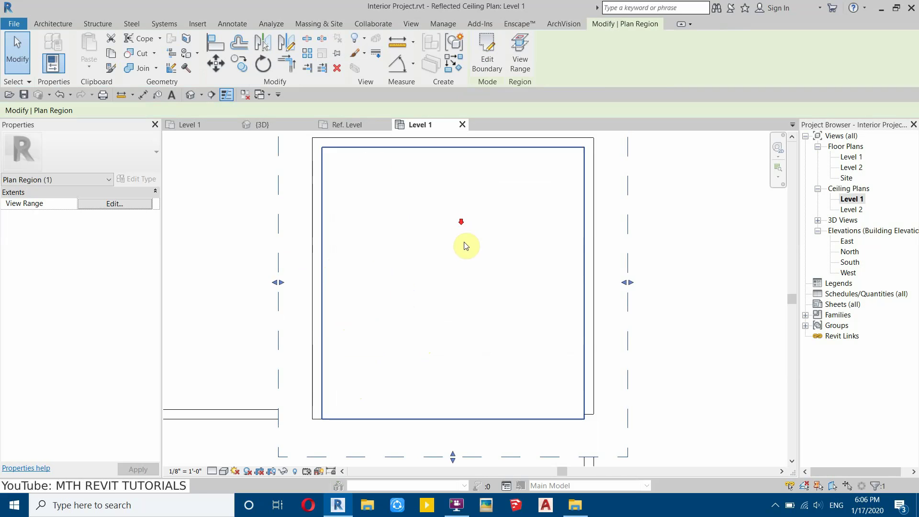
{"action": "scroll", "coordinate": [466, 244], "scroll_direction": "down", "scroll_amount": 2}
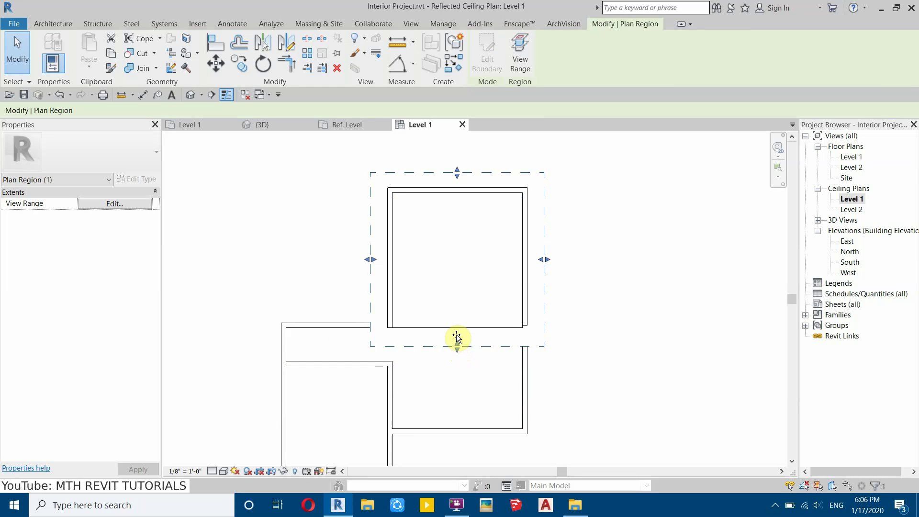
{"action": "scroll", "coordinate": [455, 348], "scroll_direction": "up", "scroll_amount": 4}
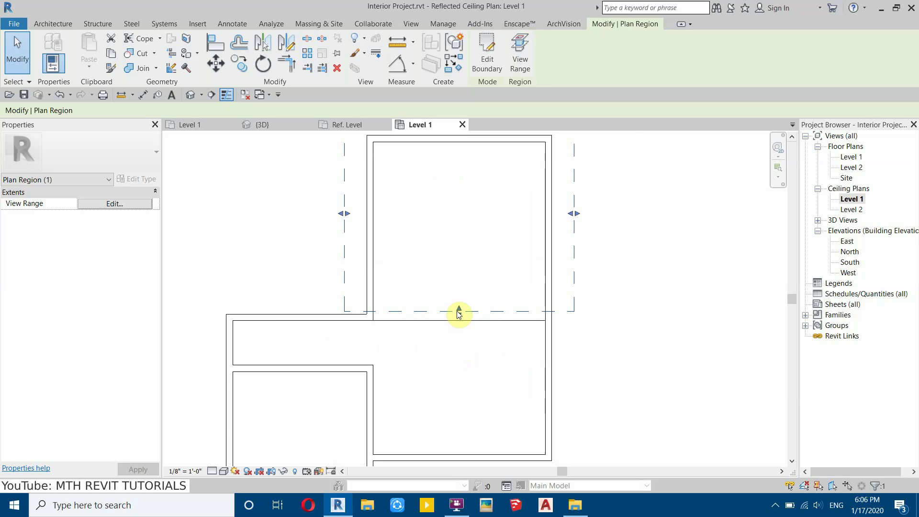
{"action": "mouse_move", "coordinate": [464, 313]}
{"action": "left_mouse_down"}
{"action": "mouse_move", "coordinate": [463, 304]}
{"action": "mouse_move", "coordinate": [462, 318]}
{"action": "left_mouse_up"}
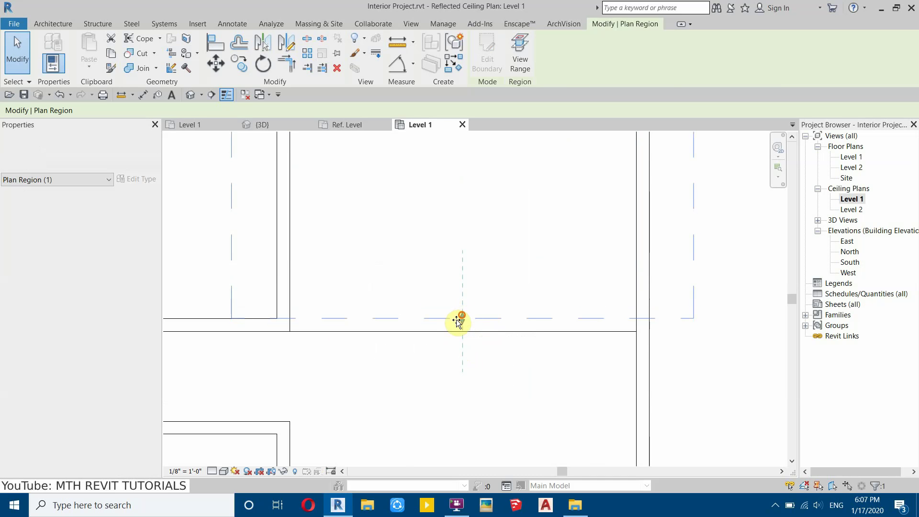
{"action": "scroll", "coordinate": [493, 326], "scroll_direction": "down", "scroll_amount": 4}
Hide the plan region's boundary in the Level 1 ceiling plan.
{"action": "left_click", "coordinate": [569, 222]}
{"action": "left_click", "coordinate": [557, 221]}
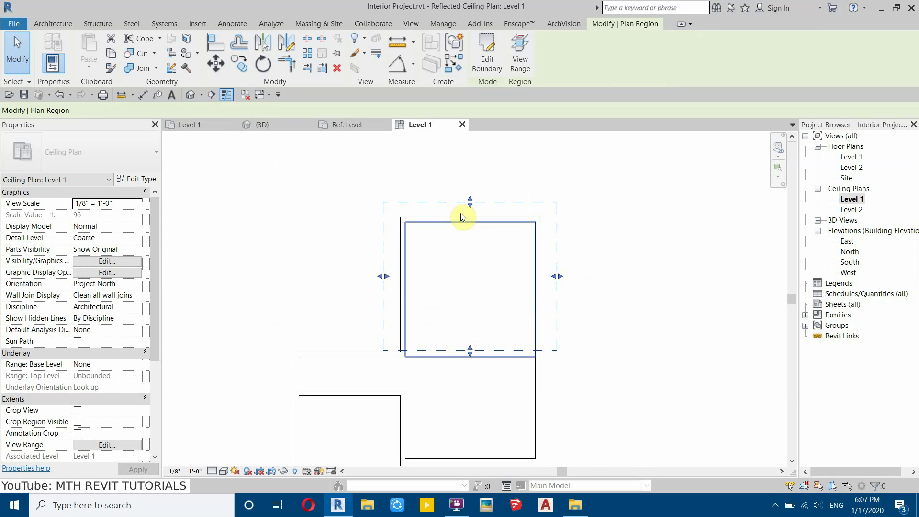
{"action": "right_click", "coordinate": [432, 202]}
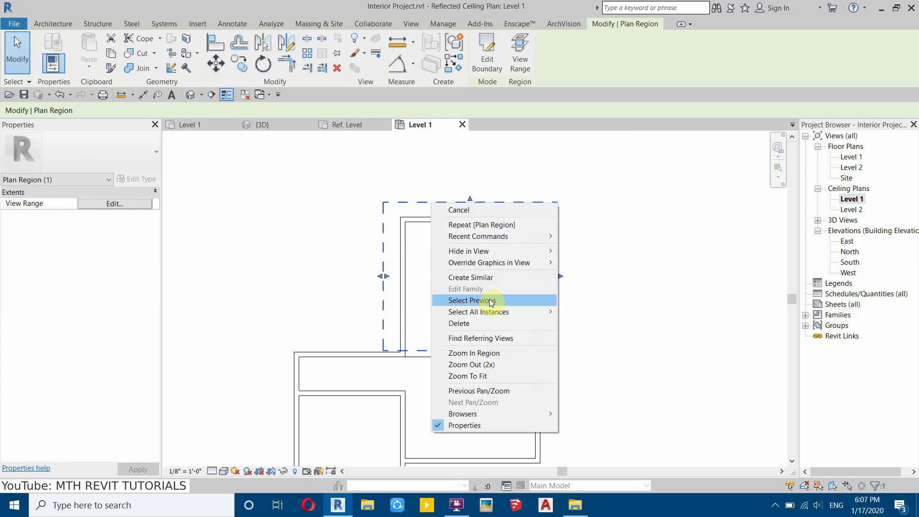
{"action": "left_click", "coordinate": [593, 243]}
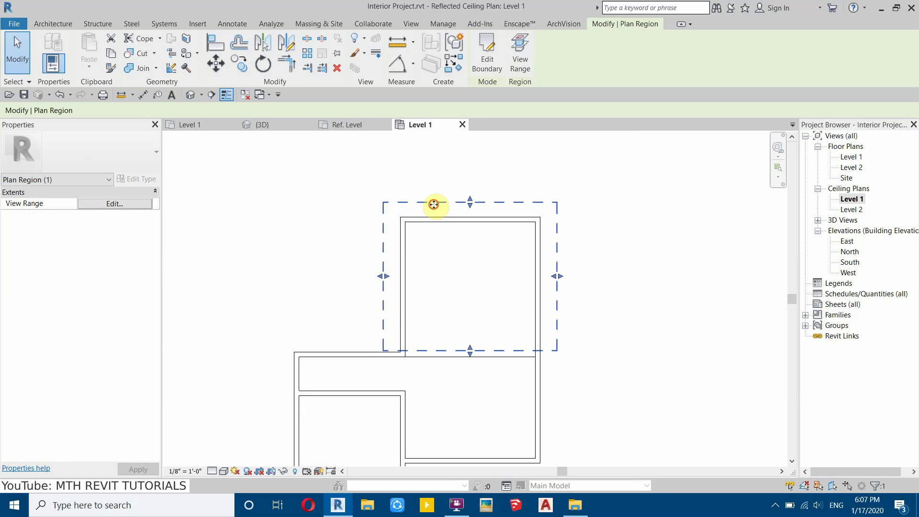
{"action": "right_click", "coordinate": [434, 204]}
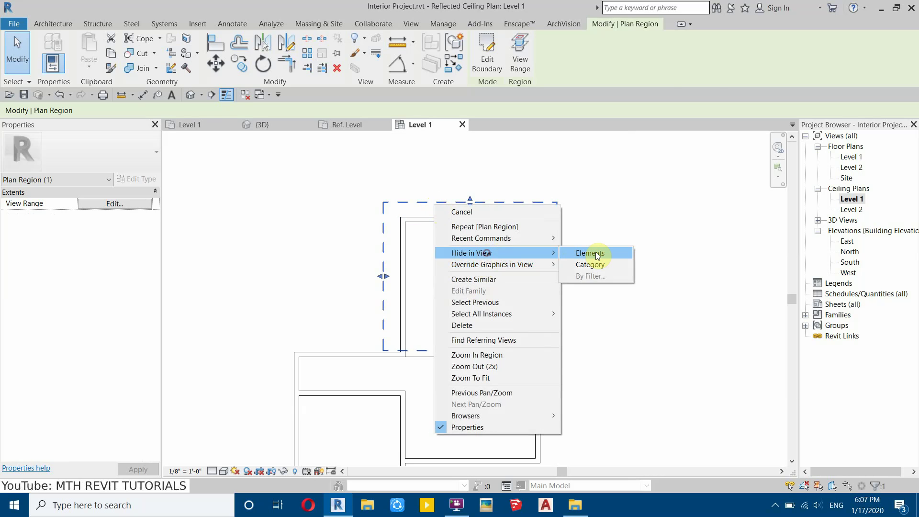
{"action": "left_click", "coordinate": [596, 251]}
{"action": "scroll", "coordinate": [468, 238], "scroll_direction": "down", "scroll_amount": 5, "text": "ctrl"}
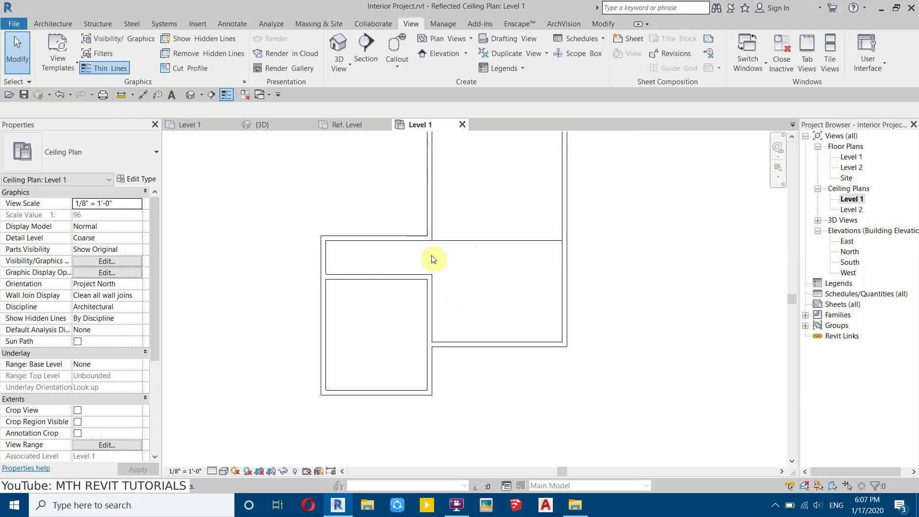
Start a sketched ceiling and draw its top and right boundary edges.
{"action": "left_click", "coordinate": [61, 25]}
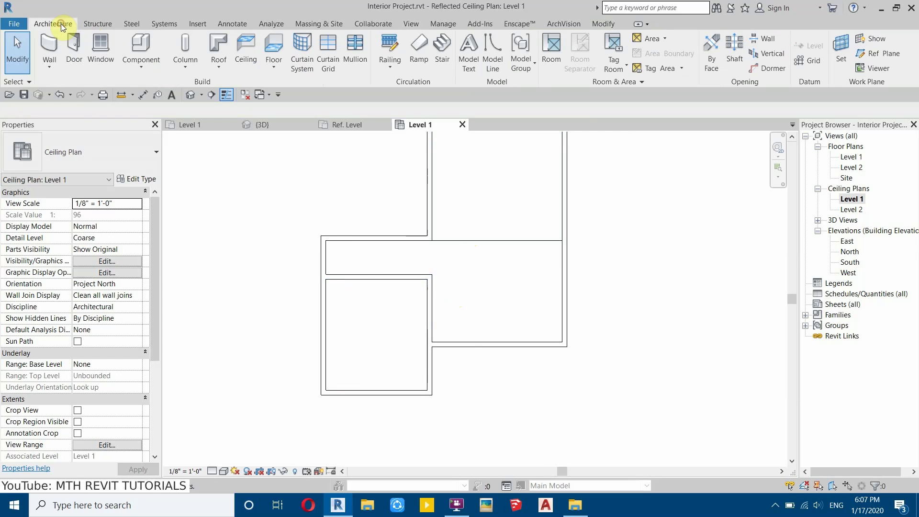
{"action": "left_click", "coordinate": [257, 45]}
{"action": "left_click", "coordinate": [520, 51]}
{"action": "left_click", "coordinate": [568, 40]}
{"action": "left_click", "coordinate": [326, 235]}
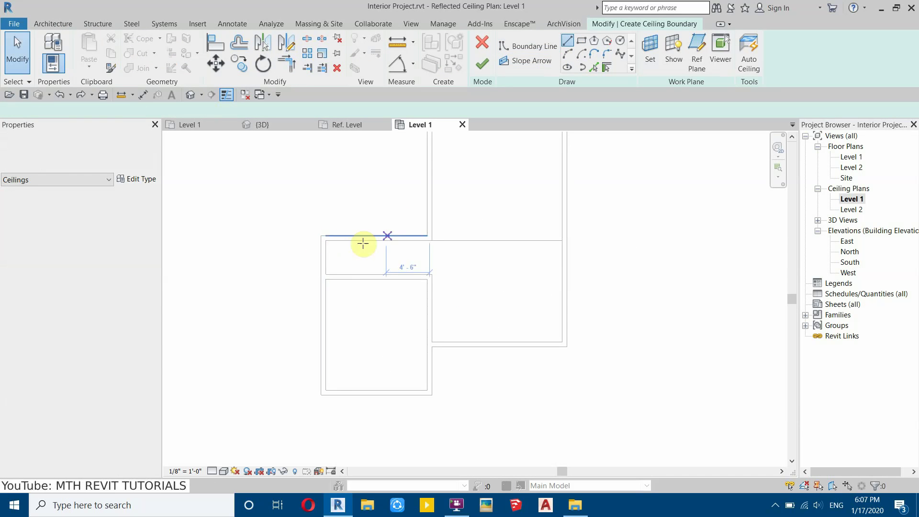
{"action": "left_click", "coordinate": [326, 240]}
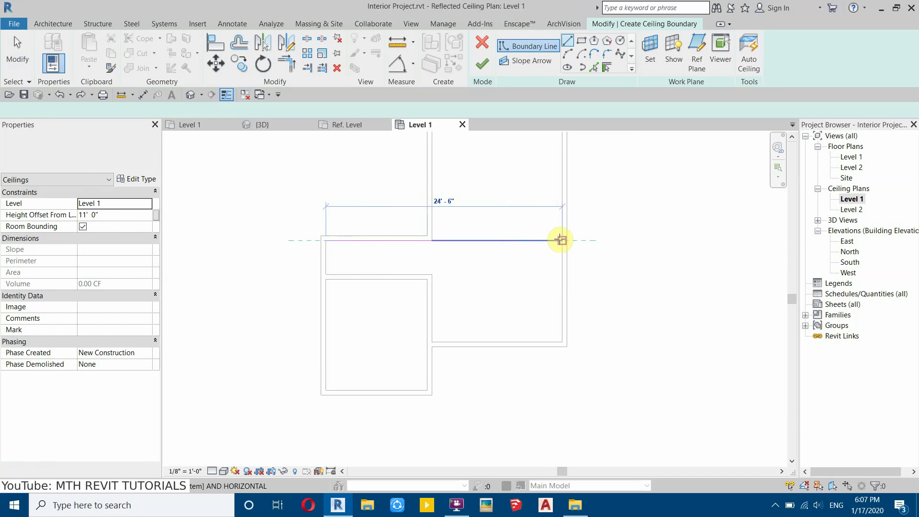
{"action": "left_click", "coordinate": [561, 239]}
{"action": "left_click", "coordinate": [562, 342]}
Complete the L-shaped ceiling boundary and finish the 9' 0" ceiling.
{"action": "left_click", "coordinate": [435, 330]}
{"action": "left_click", "coordinate": [433, 275]}
{"action": "left_click", "coordinate": [326, 275]}
{"action": "right_click", "coordinate": [376, 179]}
{"action": "left_click", "coordinate": [379, 173]}
{"action": "key", "text": "Escape"}
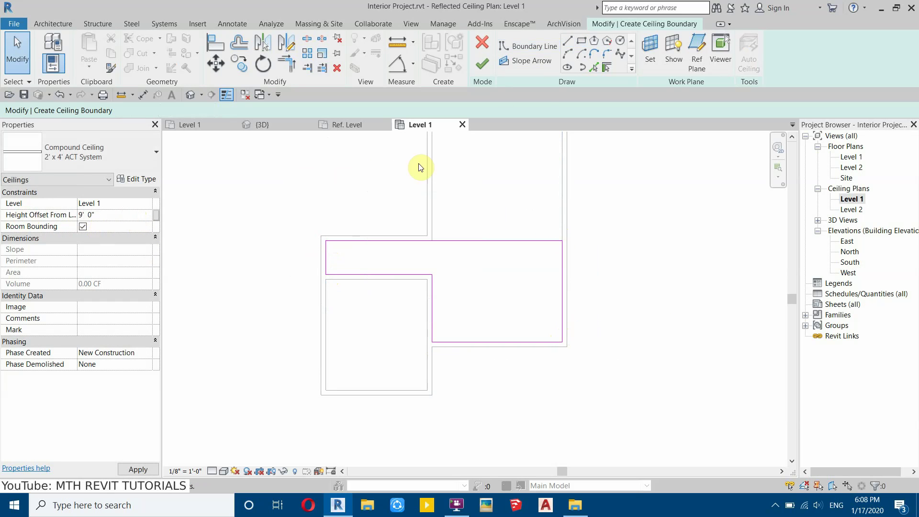
{"action": "left_click", "coordinate": [482, 64]}
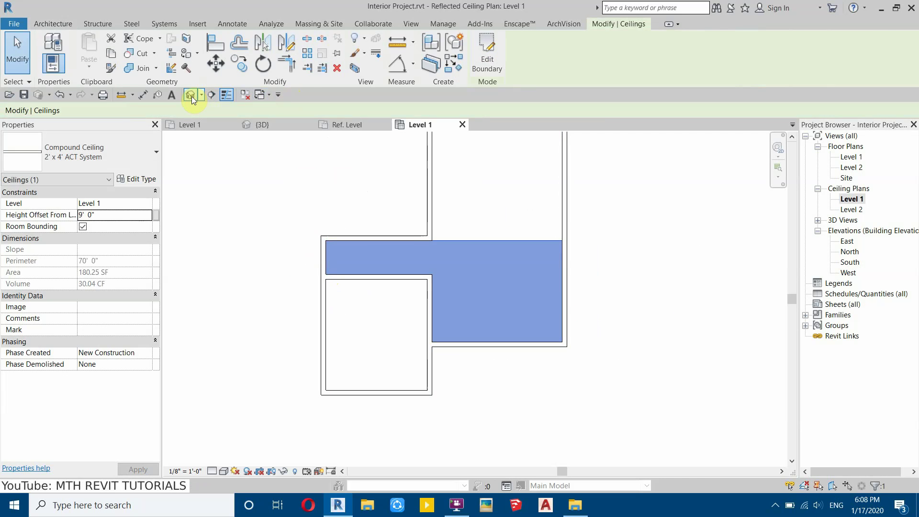
Orbit the default 3D view to inspect the new ceilings.
{"action": "left_click", "coordinate": [191, 95]}
{"action": "middle_click_drag", "start_coordinate": [404, 261], "coordinate": [168, 230], "text": "shift"}
{"action": "scroll", "coordinate": [646, 294], "scroll_direction": "up", "scroll_amount": 2}
{"action": "scroll", "coordinate": [503, 297], "scroll_direction": "up", "scroll_amount": 3}
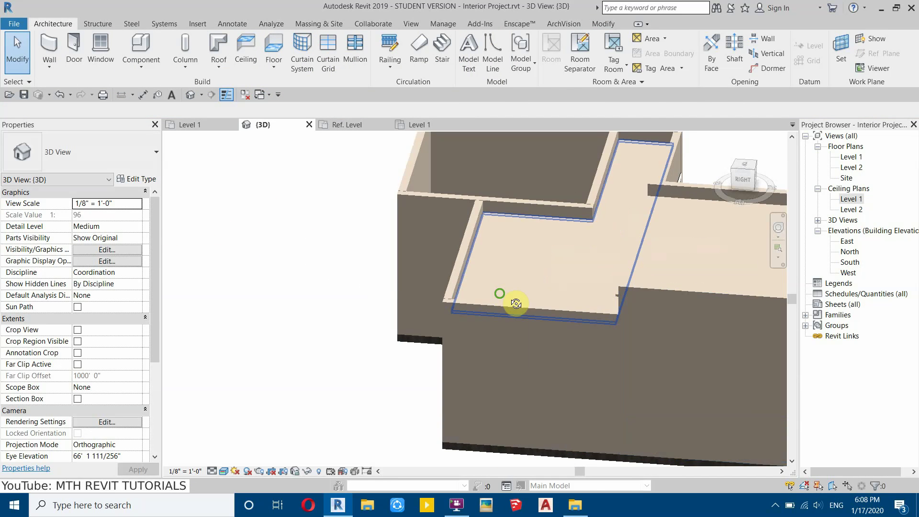
{"action": "scroll", "coordinate": [501, 296], "scroll_direction": "down", "scroll_amount": 3}
{"action": "middle_click_drag", "start_coordinate": [723, 283], "coordinate": [559, 164], "text": "shift"}
{"action": "scroll", "coordinate": [576, 211], "scroll_direction": "up", "scroll_amount": 4}
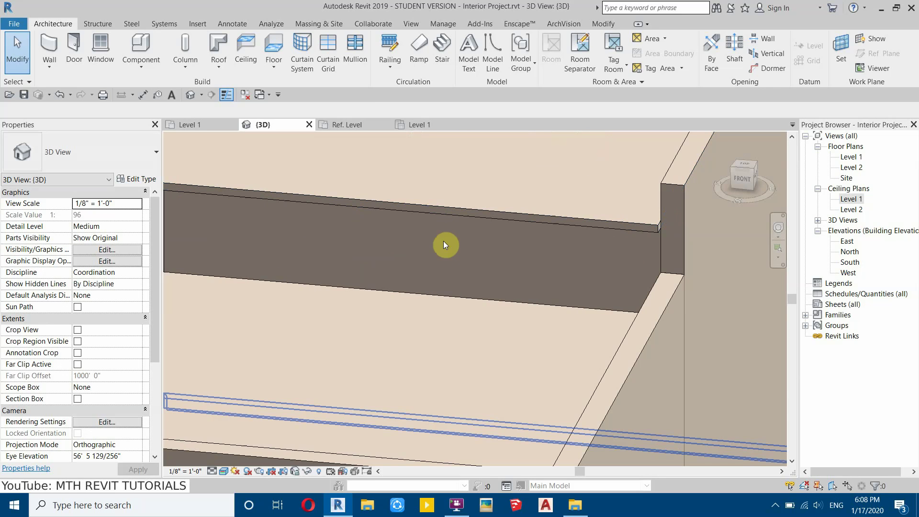
{"action": "scroll", "coordinate": [610, 262], "scroll_direction": "down", "scroll_amount": 4}
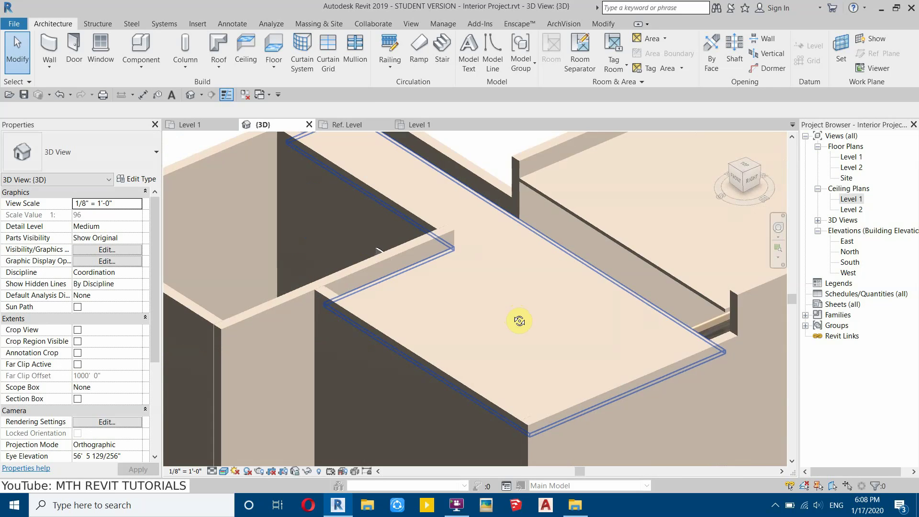
{"action": "scroll", "coordinate": [641, 345], "scroll_direction": "up", "scroll_amount": 3}
{"action": "middle_click_drag", "start_coordinate": [641, 346], "coordinate": [259, 274], "text": "shift"}
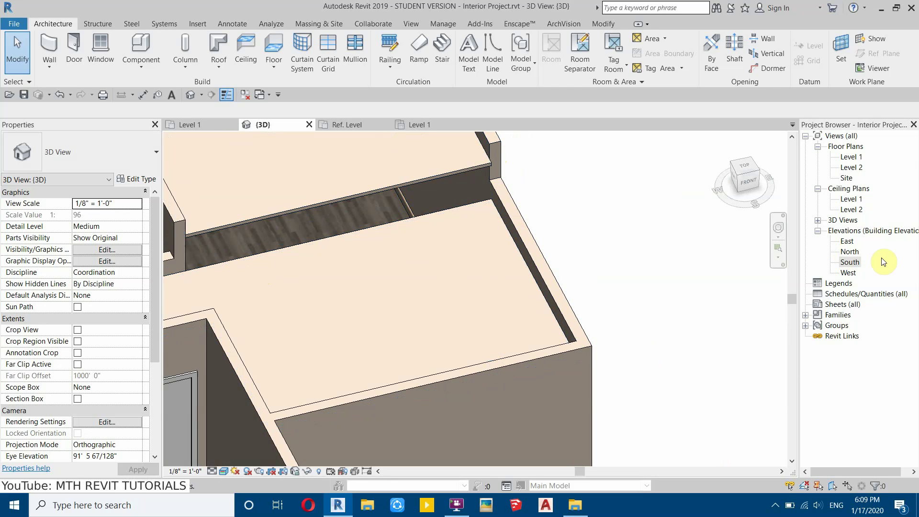
In the South elevation, measure 2'-0" from the floor line to the top wall line.
{"action": "double_click", "coordinate": [851, 263]}
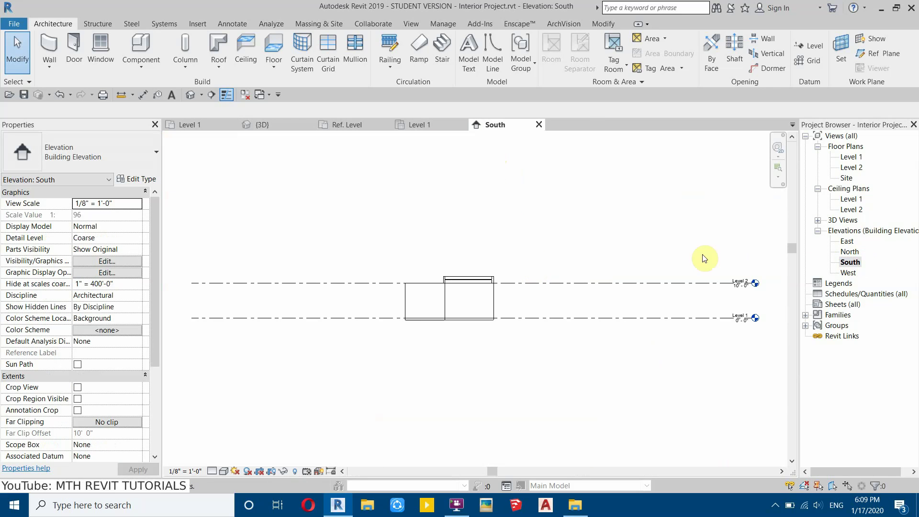
{"action": "scroll", "coordinate": [384, 345], "scroll_direction": "up", "scroll_amount": 5}
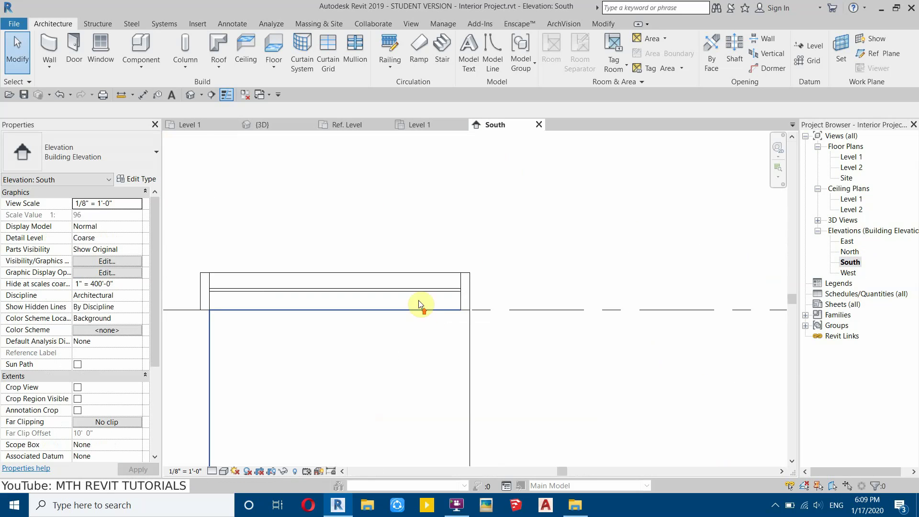
{"action": "left_click", "coordinate": [142, 96]}
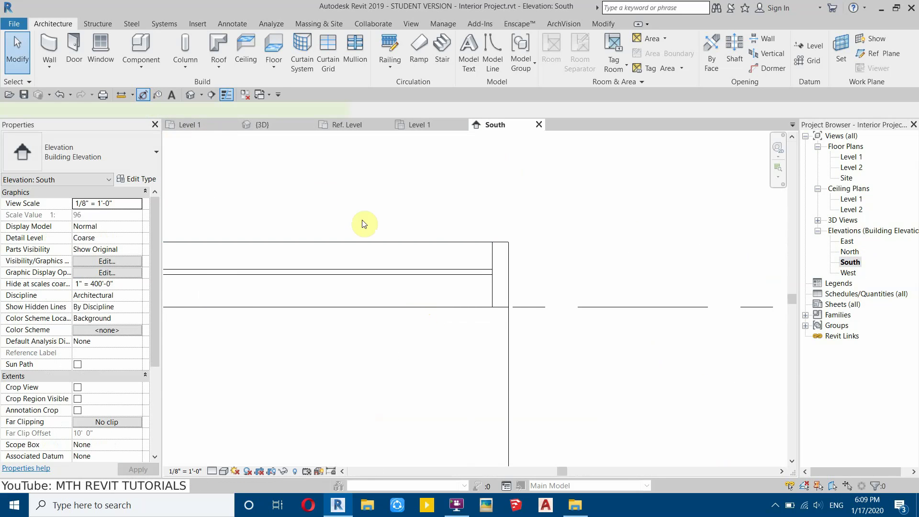
{"action": "left_click", "coordinate": [462, 307]}
{"action": "left_click", "coordinate": [458, 243]}
{"action": "scroll", "coordinate": [446, 234], "scroll_direction": "down", "scroll_amount": 3}
{"action": "key", "text": "Escape"}
{"action": "key", "text": "Escape"}
Pan the South elevation, then switch to the Level 2 floor plan.
{"action": "middle_click_drag", "start_coordinate": [410, 277], "coordinate": [486, 331]}
{"action": "scroll", "coordinate": [433, 294], "scroll_direction": "down", "scroll_amount": 3}
{"action": "scroll", "coordinate": [689, 330], "scroll_direction": "up", "scroll_amount": 3}
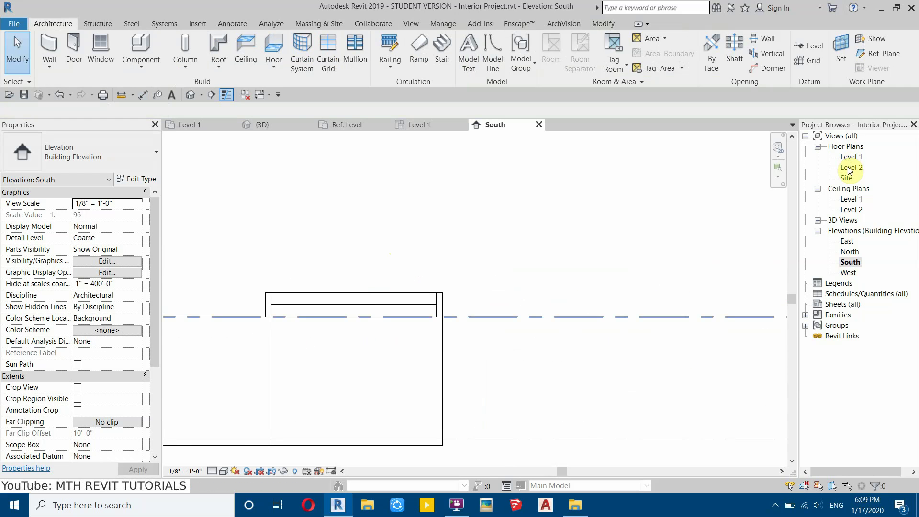
{"action": "double_click", "coordinate": [849, 168]}
{"action": "scroll", "coordinate": [465, 252], "scroll_direction": "up", "scroll_amount": 4}
{"action": "scroll", "coordinate": [470, 206], "scroll_direction": "up", "scroll_amount": 3}
Draw a 2' 0" high Generic - 6" wall along the upper room's bottom edge, matching the left wall.
{"action": "left_click", "coordinate": [358, 302]}
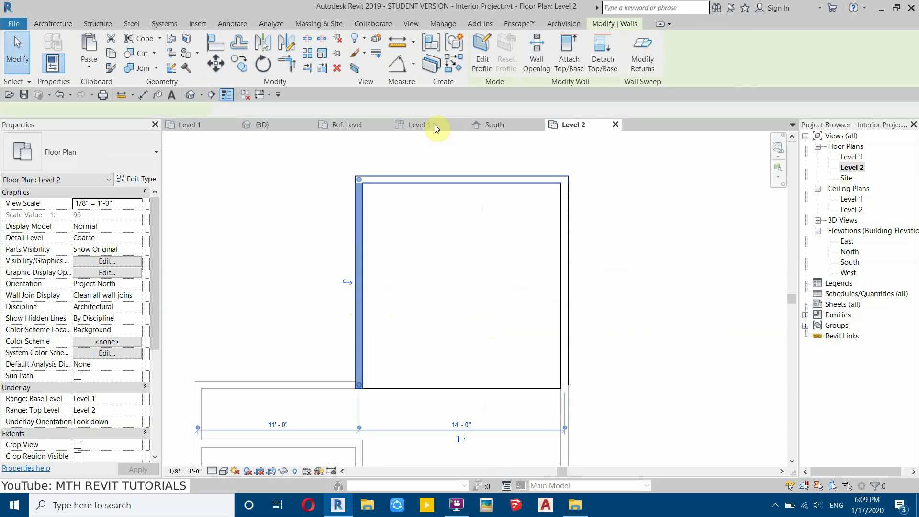
{"action": "left_click", "coordinate": [452, 70]}
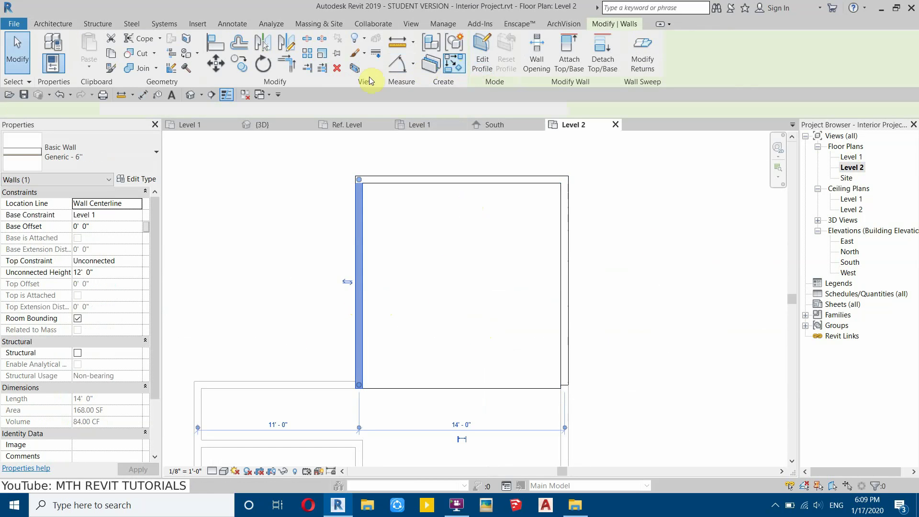
{"action": "left_click", "coordinate": [111, 277]}
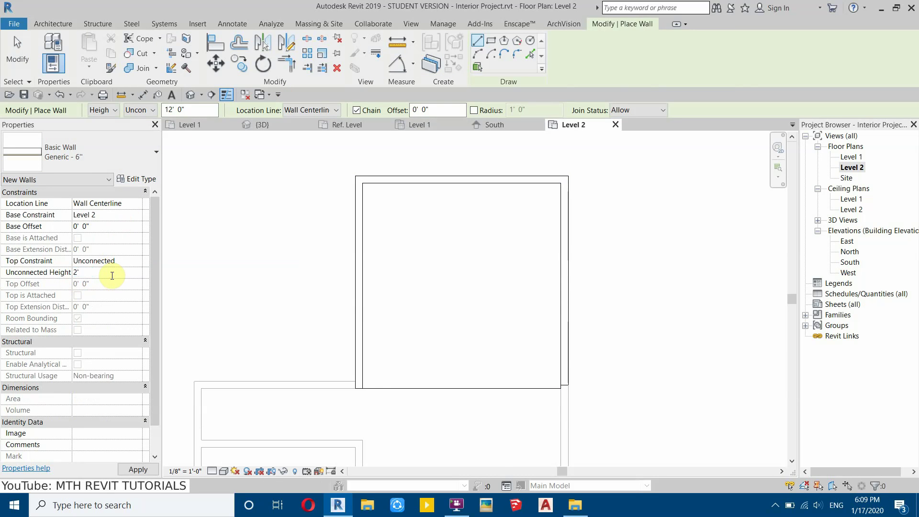
{"action": "left_click", "coordinate": [360, 384]}
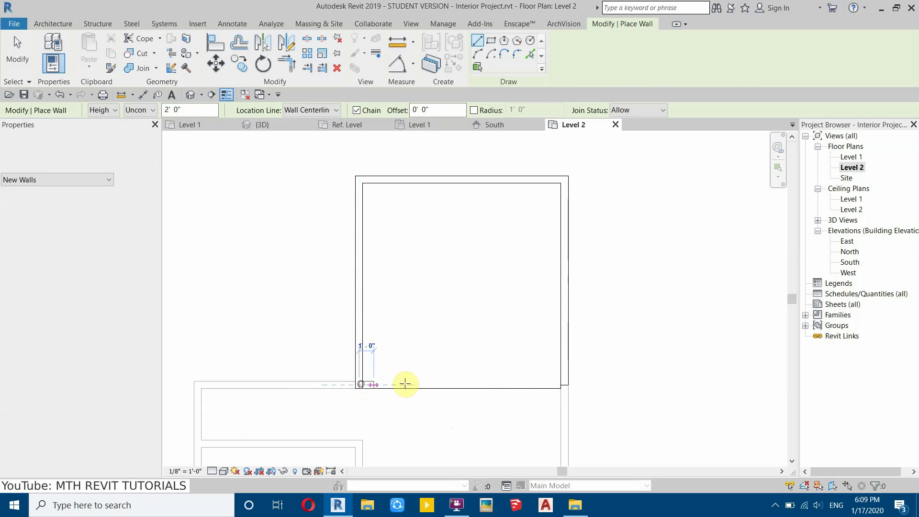
{"action": "left_click", "coordinate": [565, 385]}
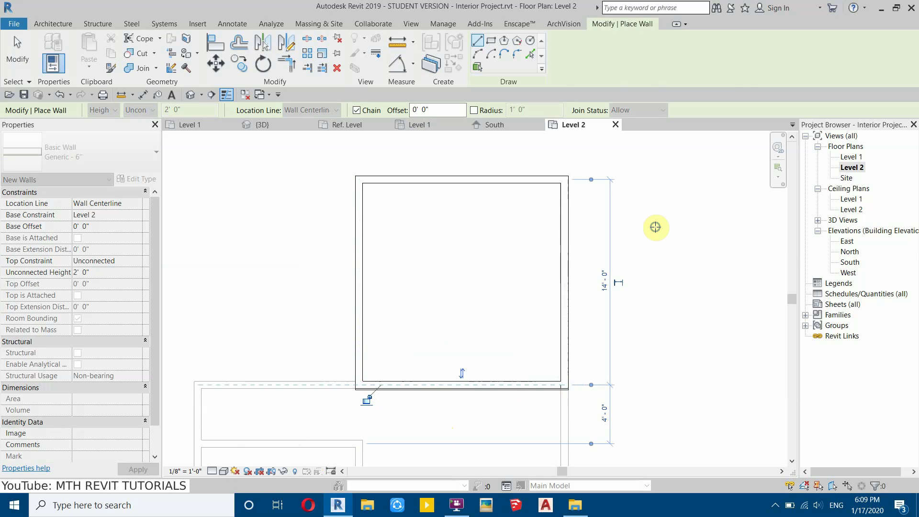
{"action": "right_click", "coordinate": [655, 227]}
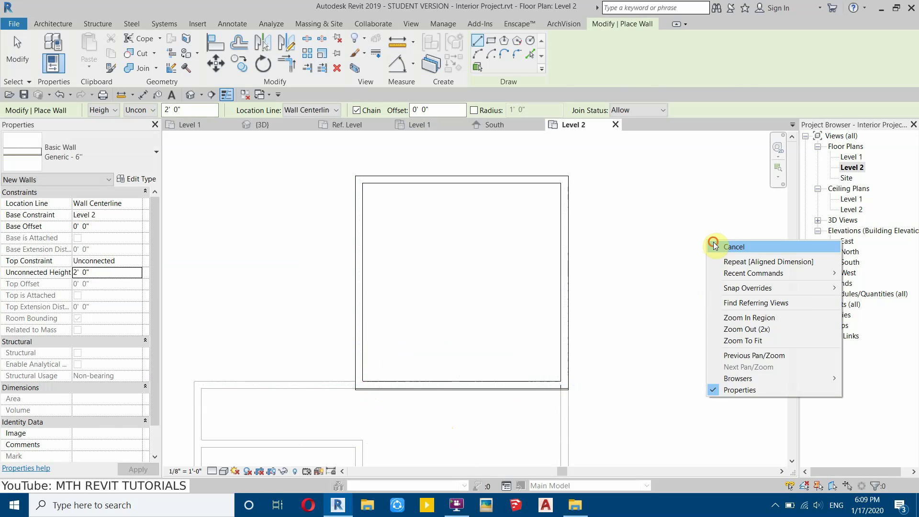
{"action": "left_click", "coordinate": [707, 240]}
Inspect the new short wall in the default 3D view.
{"action": "left_click", "coordinate": [190, 95]}
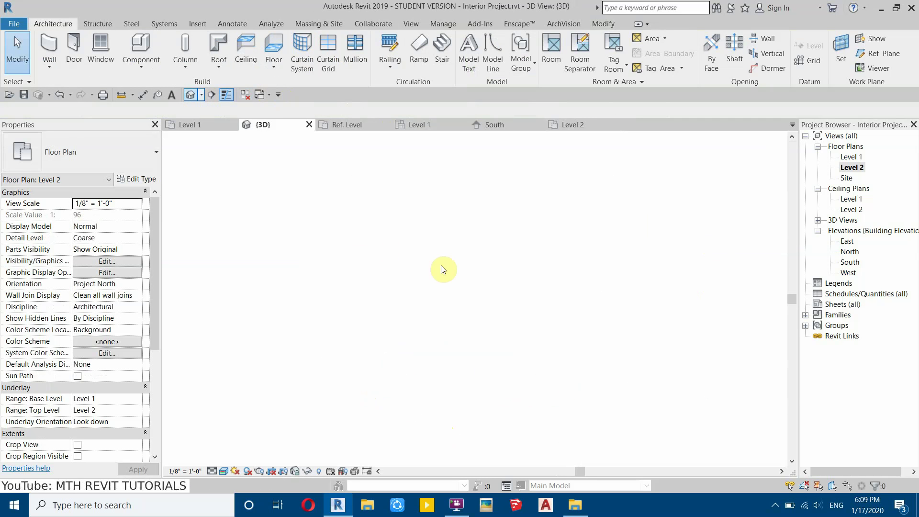
{"action": "middle_click_drag", "start_coordinate": [413, 353], "coordinate": [495, 351], "text": "shift"}
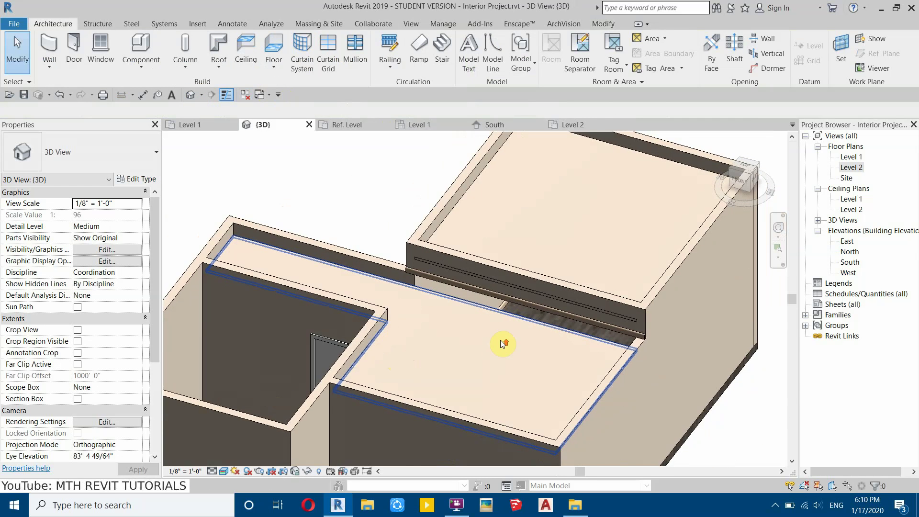
{"action": "scroll", "coordinate": [462, 335], "scroll_direction": "up", "scroll_amount": 5}
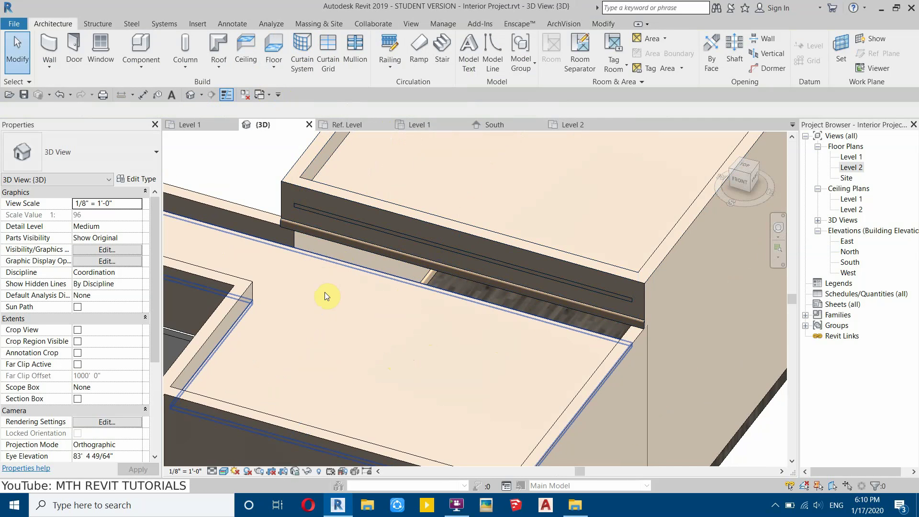
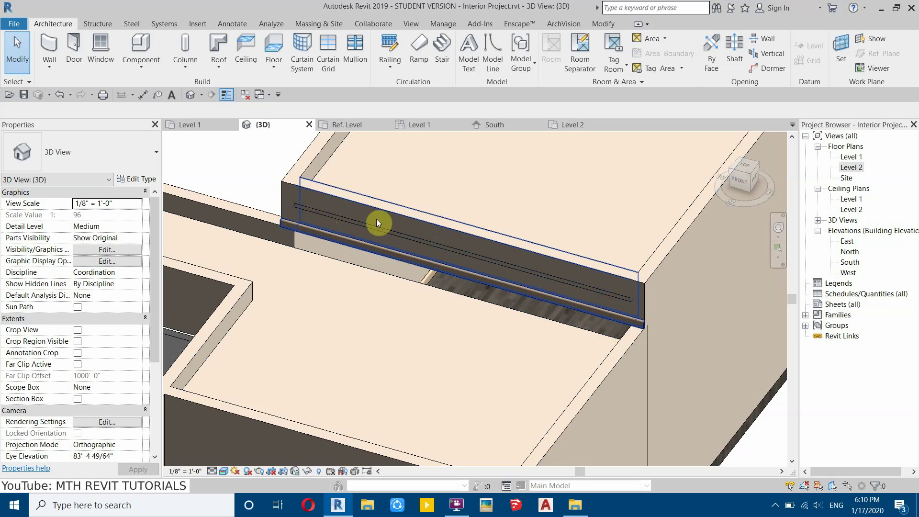
Give the short Level 2 wall a -1' 0" base offset and 3' 0" unconnected height.
{"action": "left_click", "coordinate": [327, 193]}
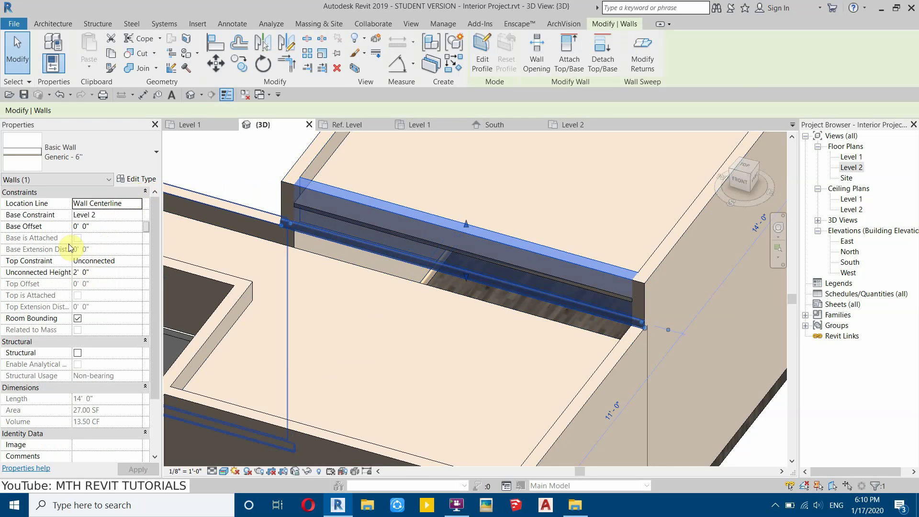
{"action": "left_click", "coordinate": [96, 228]}
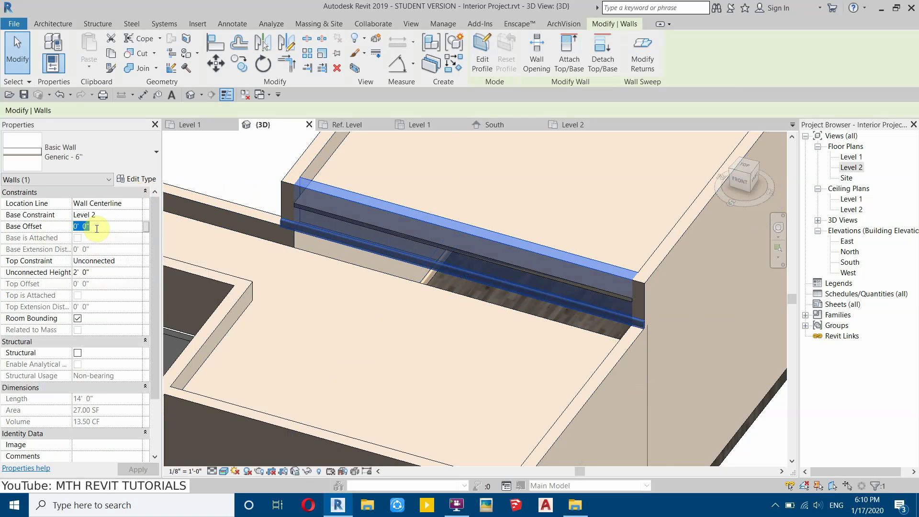
{"action": "left_click", "coordinate": [100, 272]}
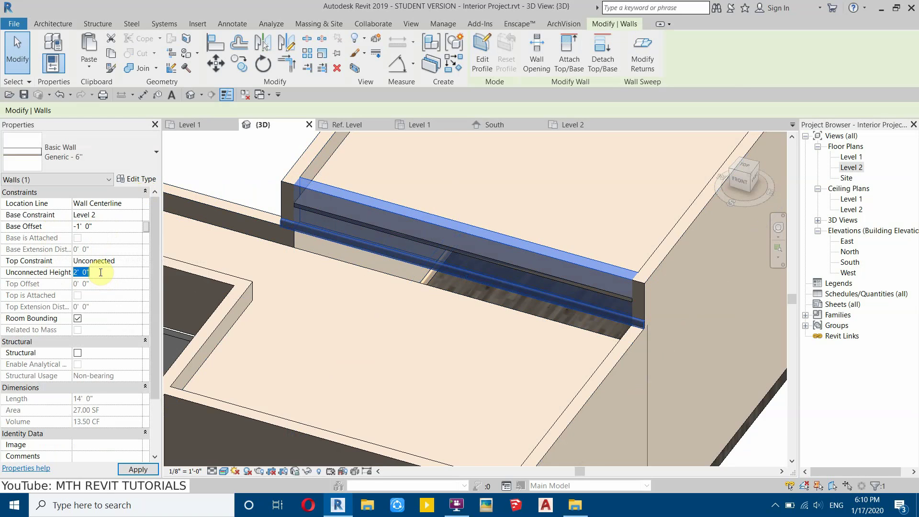
{"action": "key", "text": "Return"}
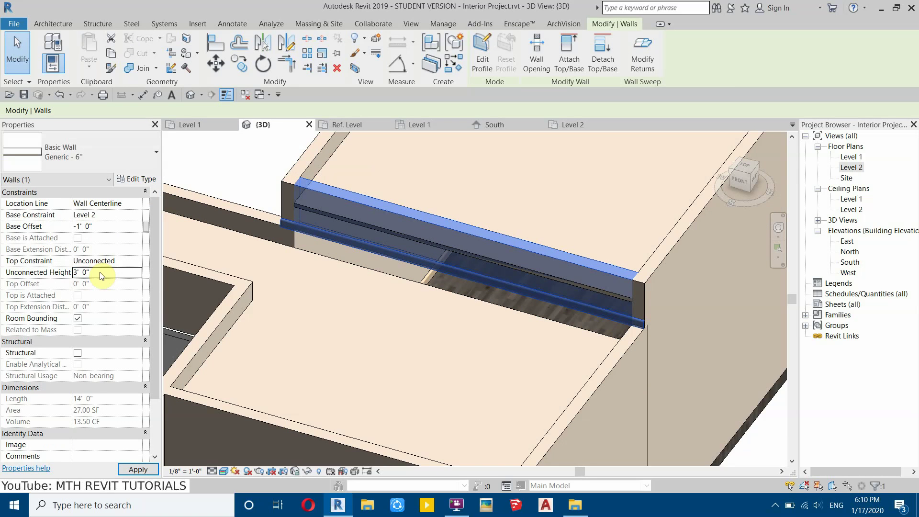
{"action": "key", "text": "Escape"}
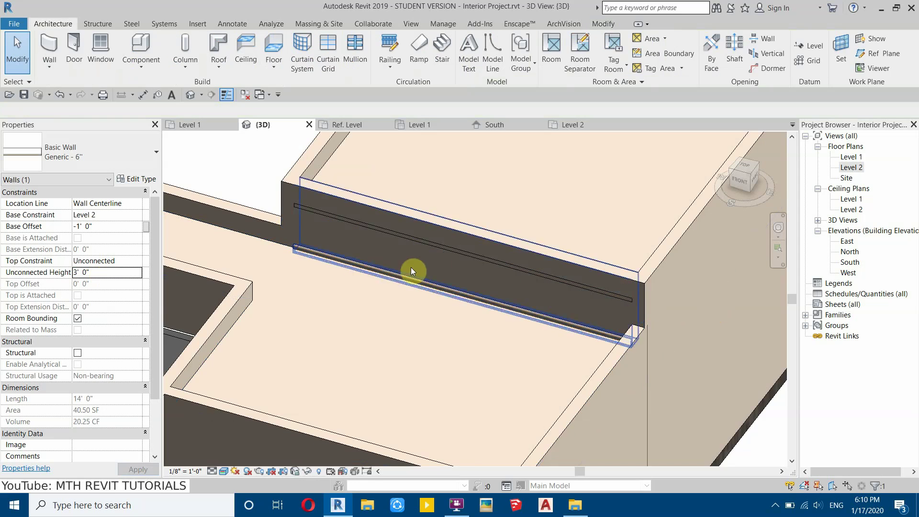
{"action": "scroll", "coordinate": [328, 304], "scroll_direction": "down", "scroll_amount": 5}
Orbit the 3D model to see the whole building, then bring up the Level 1 floor plan.
{"action": "middle_click_drag", "start_coordinate": [494, 290], "coordinate": [409, 208], "text": "shift"}
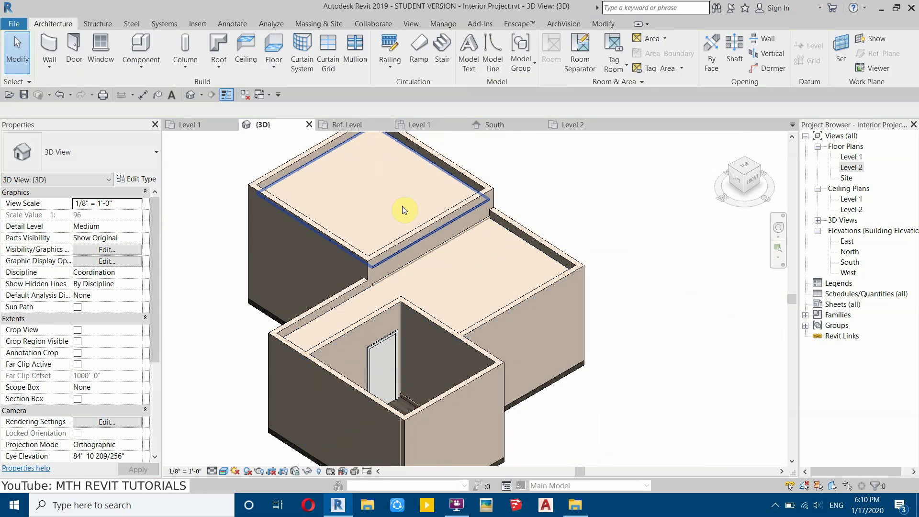
{"action": "scroll", "coordinate": [403, 208], "scroll_direction": "up", "scroll_amount": 3}
{"action": "scroll", "coordinate": [365, 311], "scroll_direction": "down", "scroll_amount": 5}
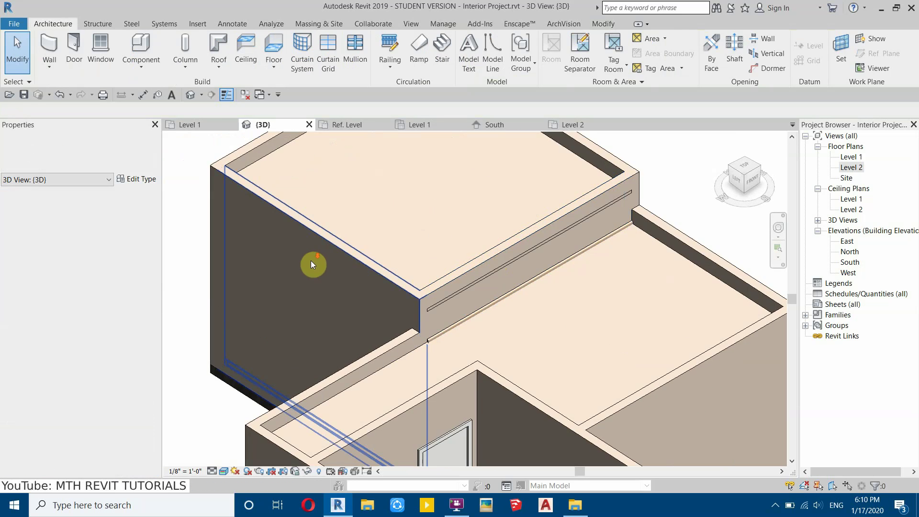
{"action": "middle_click_drag", "start_coordinate": [302, 325], "coordinate": [302, 288], "text": "shift"}
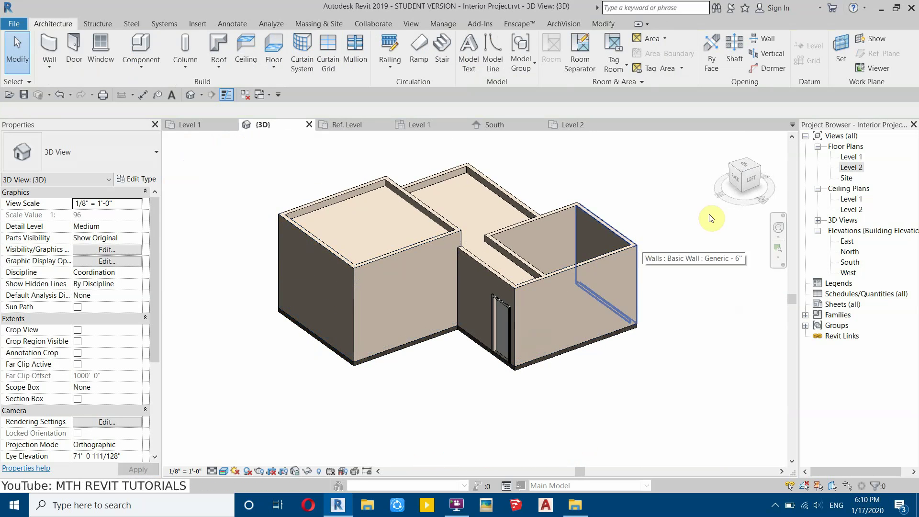
{"action": "left_click", "coordinate": [205, 124]}
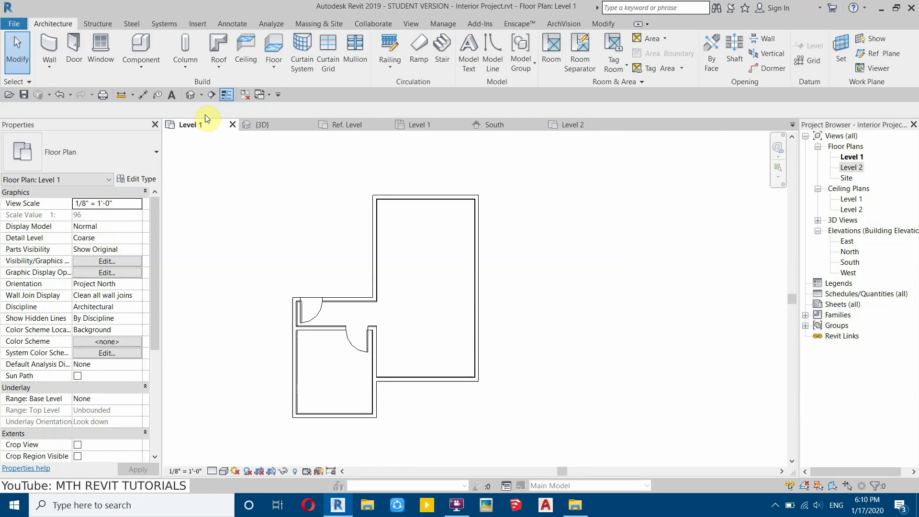
Start a new wall using the Curtain Wall: Storefront type and open its Type Properties.
{"action": "left_click", "coordinate": [39, 47]}
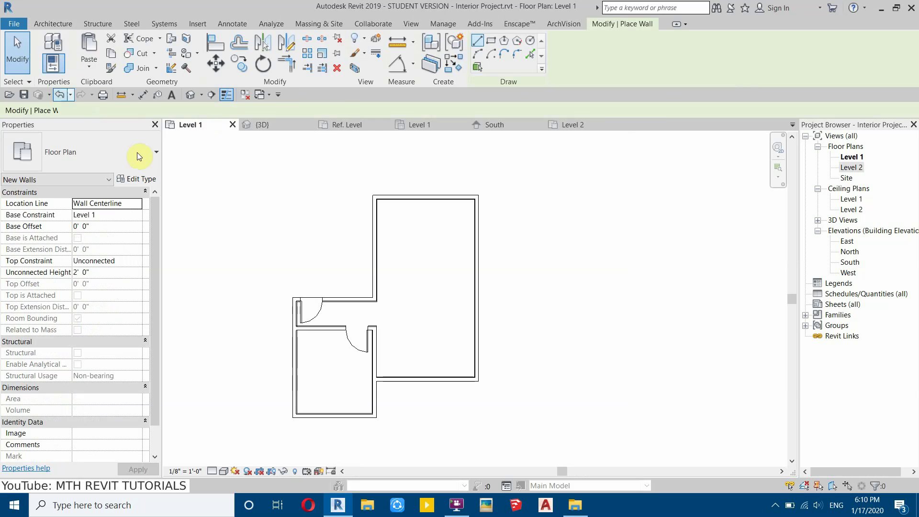
{"action": "left_click", "coordinate": [156, 151]}
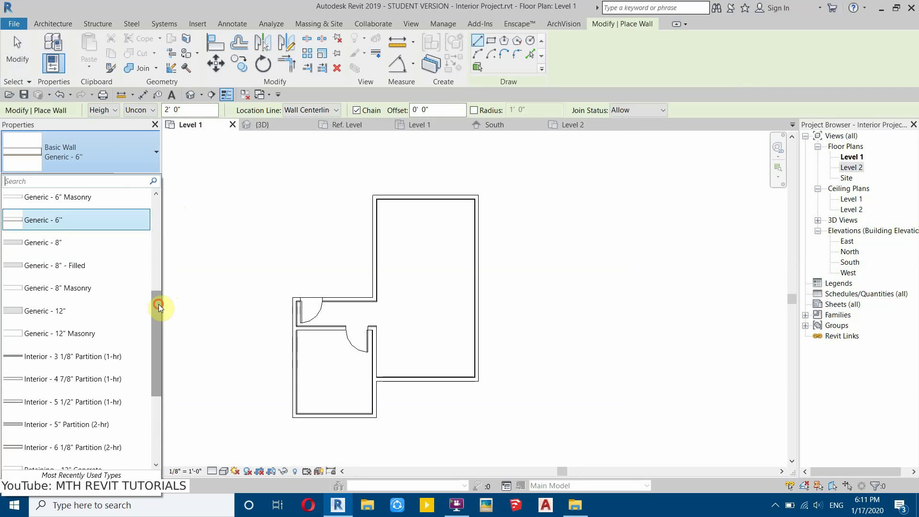
{"action": "left_click_drag", "start_coordinate": [160, 308], "coordinate": [152, 416]}
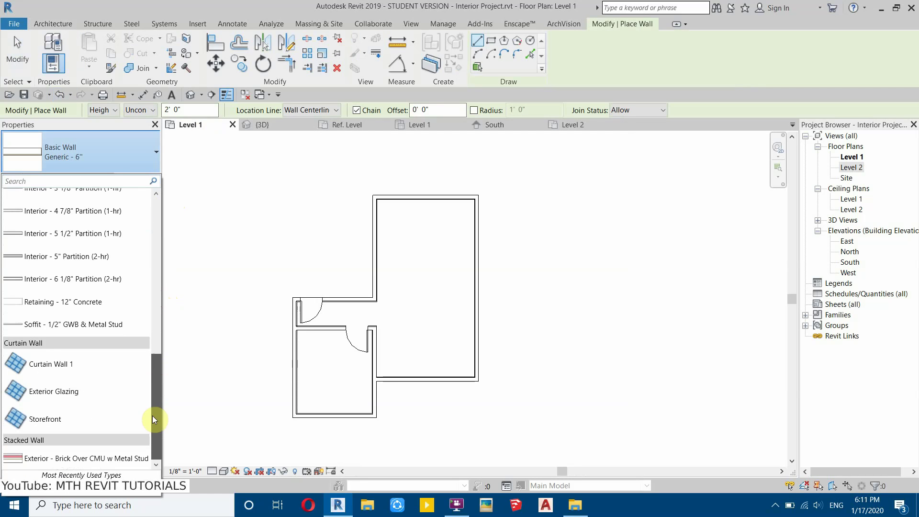
{"action": "left_click", "coordinate": [65, 425]}
{"action": "left_click", "coordinate": [133, 181]}
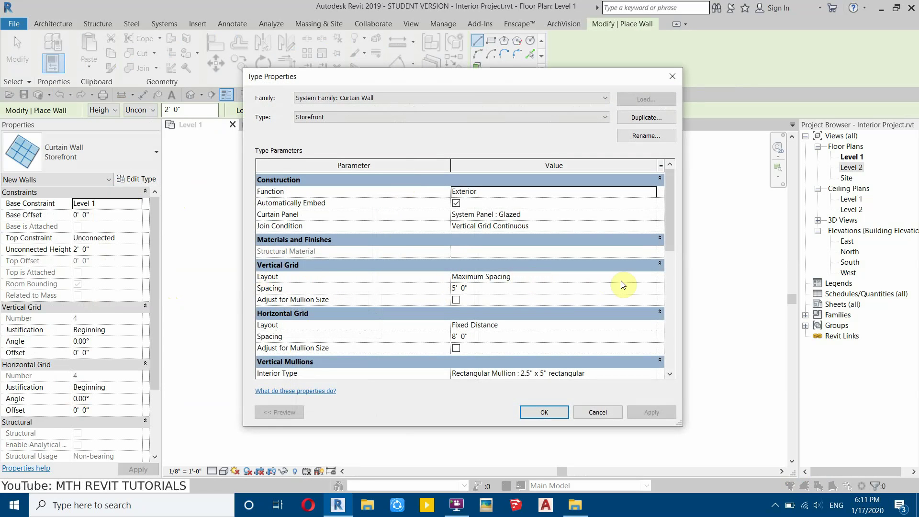
Give Storefront 3' 0" vertical grid spacing, no horizontal grid, and 1" Square interior vertical mullions.
{"action": "left_click", "coordinate": [505, 292]}
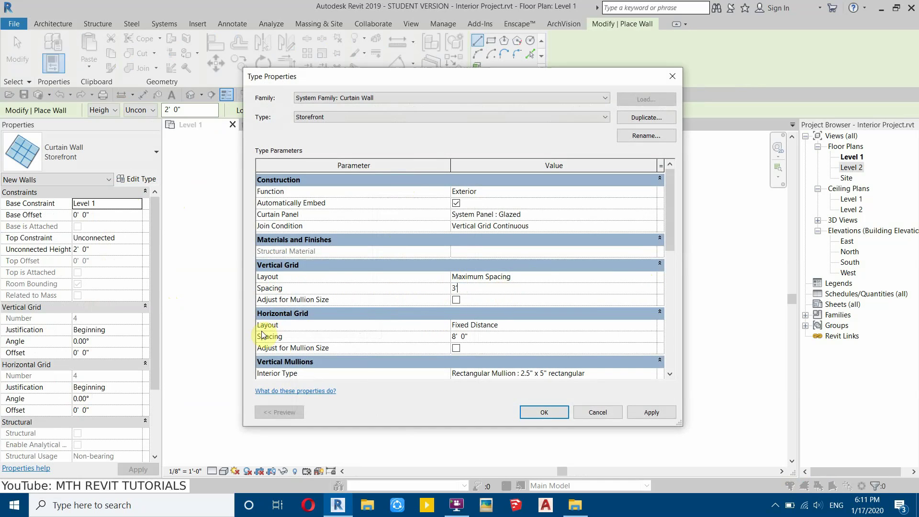
{"action": "left_click", "coordinate": [294, 314]}
{"action": "left_click", "coordinate": [292, 314]}
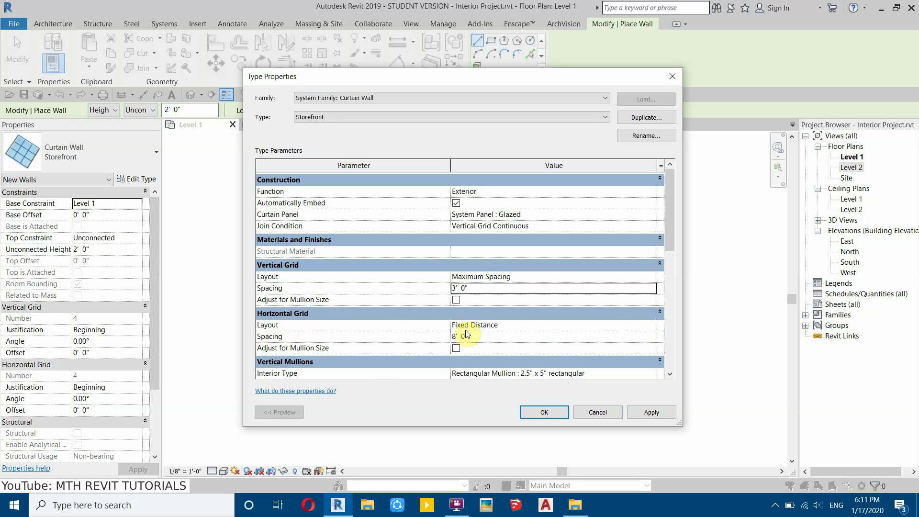
{"action": "left_click", "coordinate": [650, 326]}
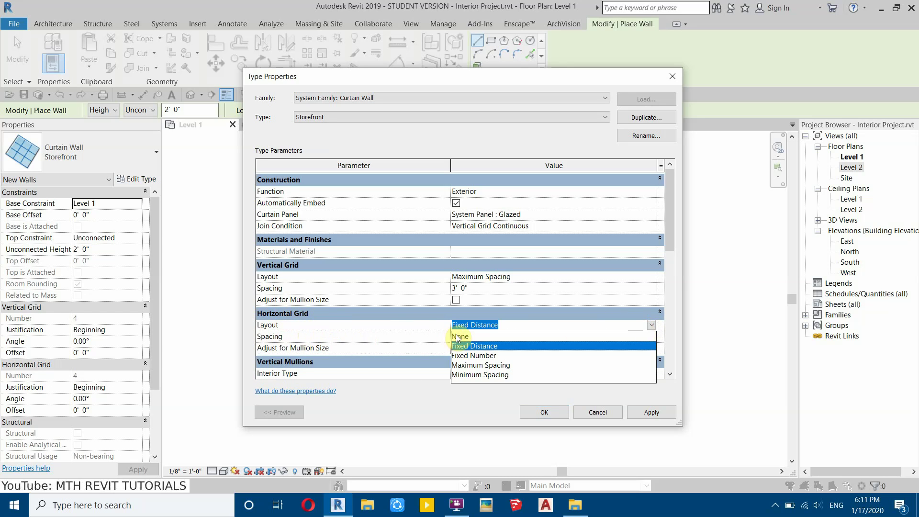
{"action": "left_click", "coordinate": [460, 336]}
{"action": "scroll", "coordinate": [529, 332], "scroll_direction": "down", "scroll_amount": 3}
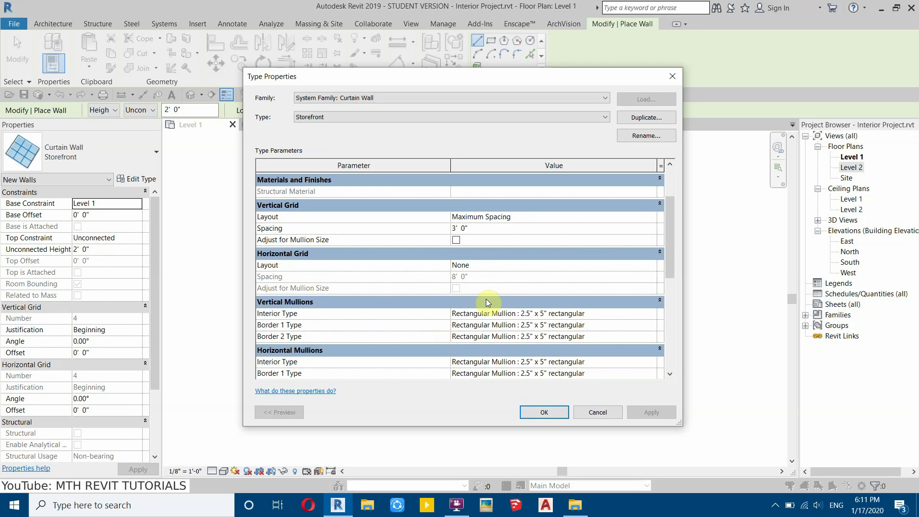
{"action": "left_click", "coordinate": [654, 314]}
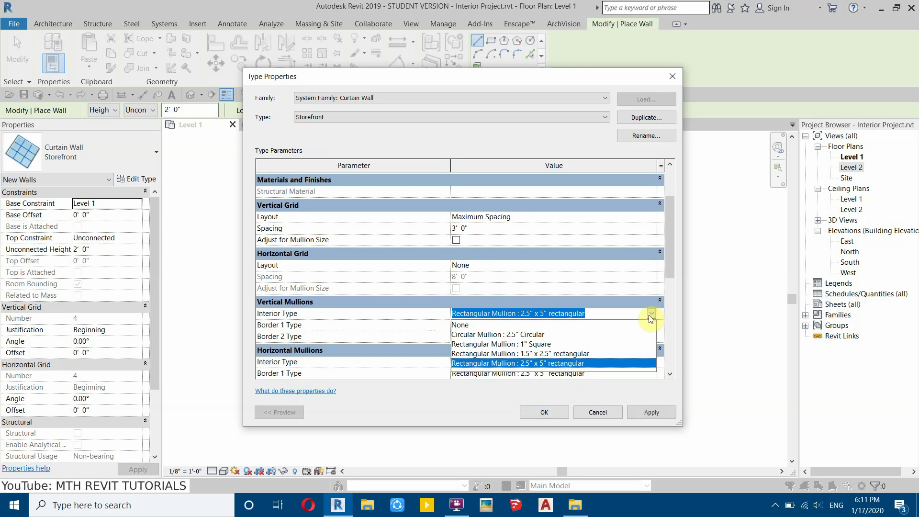
{"action": "left_click", "coordinate": [538, 344]}
{"action": "scroll", "coordinate": [474, 311], "scroll_direction": "down", "scroll_amount": 1}
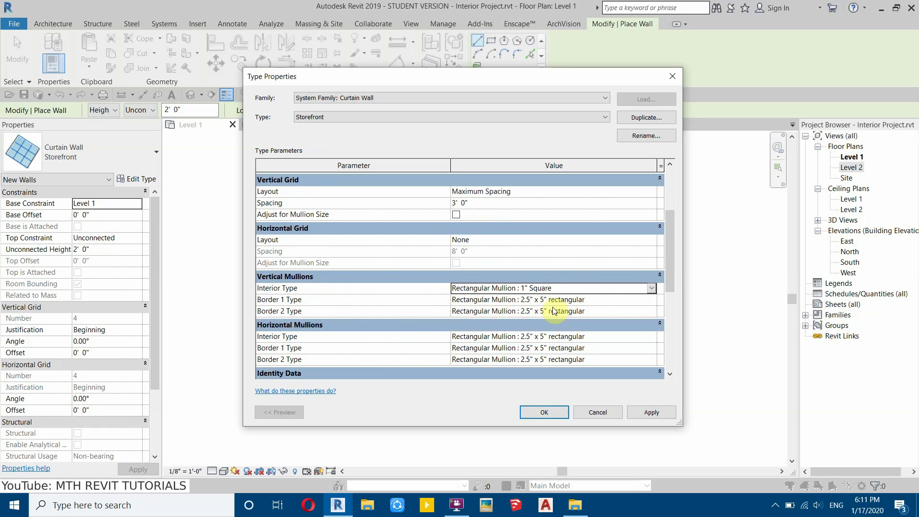
{"action": "scroll", "coordinate": [517, 261], "scroll_direction": "down", "scroll_amount": 2}
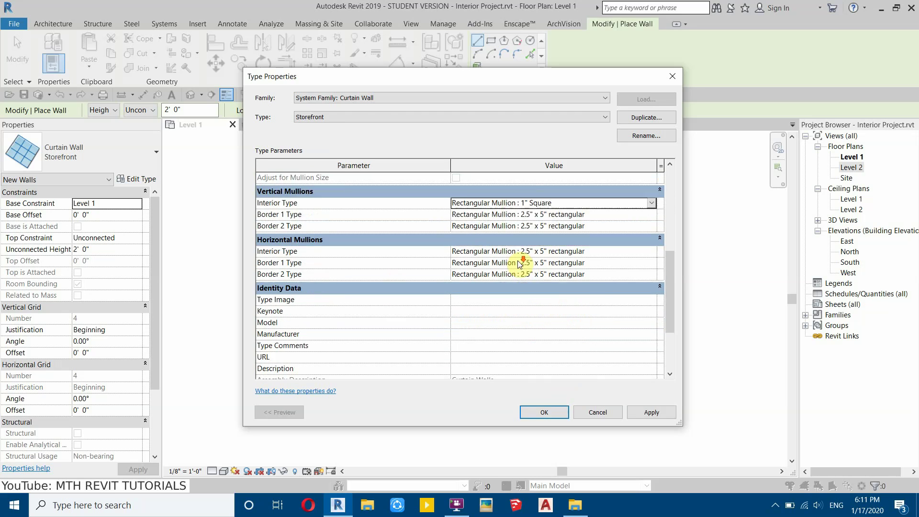
{"action": "left_click", "coordinate": [545, 412]}
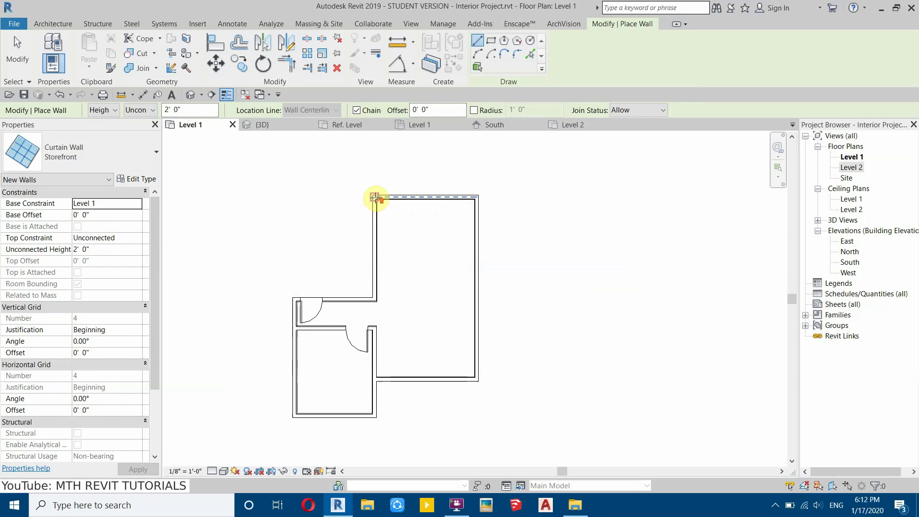
Draw an 11' 0" Storefront curtain wall along the room's top wall and view it in 3D.
{"action": "scroll", "coordinate": [375, 199], "scroll_direction": "up", "scroll_amount": 4}
{"action": "scroll", "coordinate": [359, 278], "scroll_direction": "up", "scroll_amount": 2}
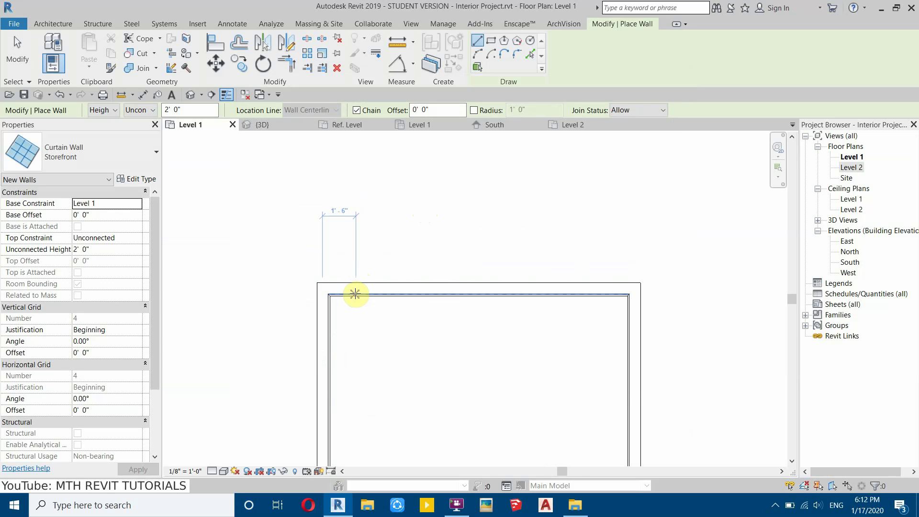
{"action": "left_click", "coordinate": [354, 288]}
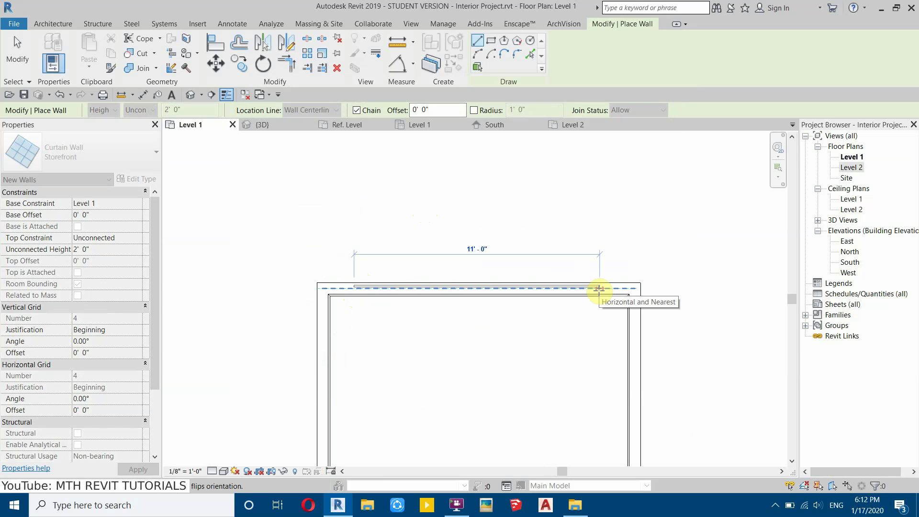
{"action": "right_click", "coordinate": [360, 207]}
{"action": "left_click", "coordinate": [378, 212]}
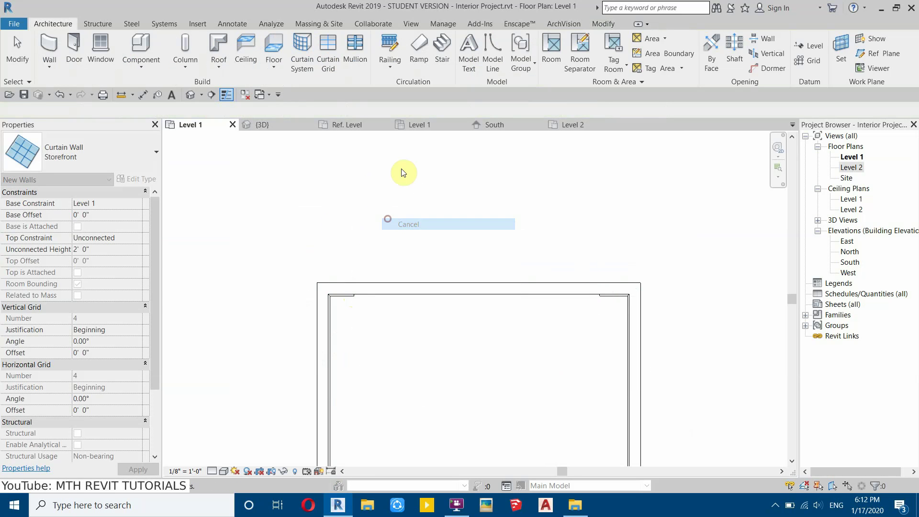
{"action": "left_click", "coordinate": [191, 94]}
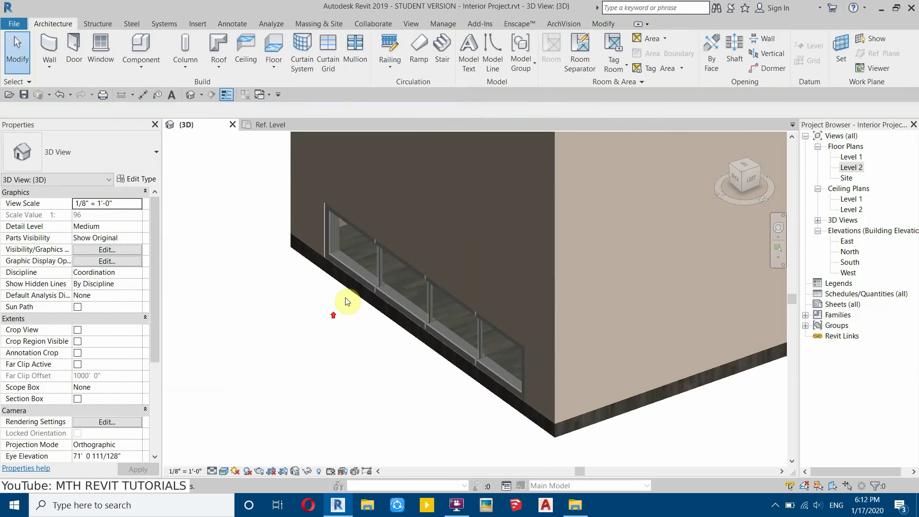
Raise the Storefront curtain wall's unconnected height from 2' 0" to 8' 0" and orbit to inspect it.
{"action": "middle_click_drag", "start_coordinate": [331, 318], "coordinate": [282, 380]}
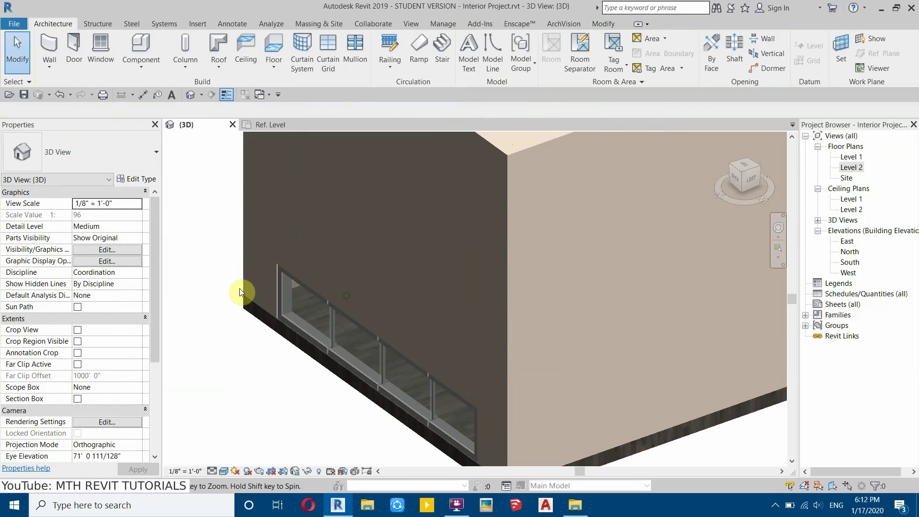
{"action": "left_click", "coordinate": [365, 360]}
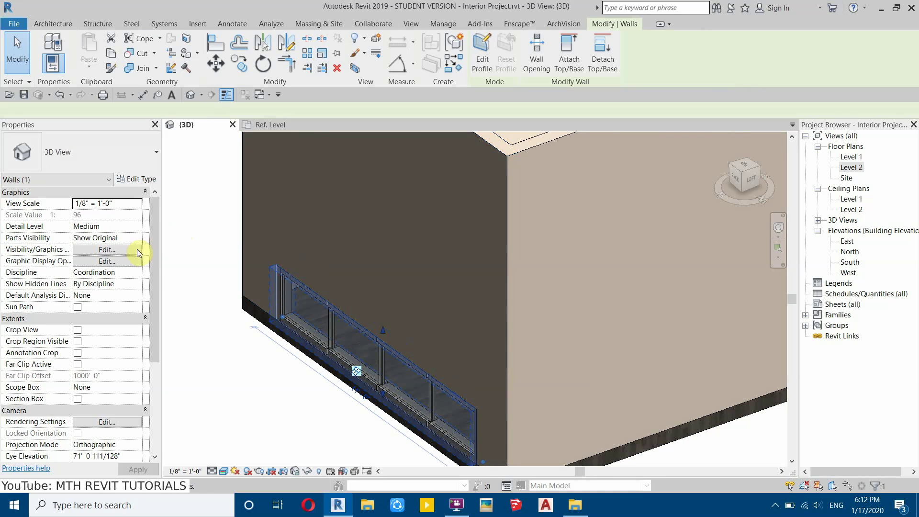
{"action": "left_click", "coordinate": [117, 249]}
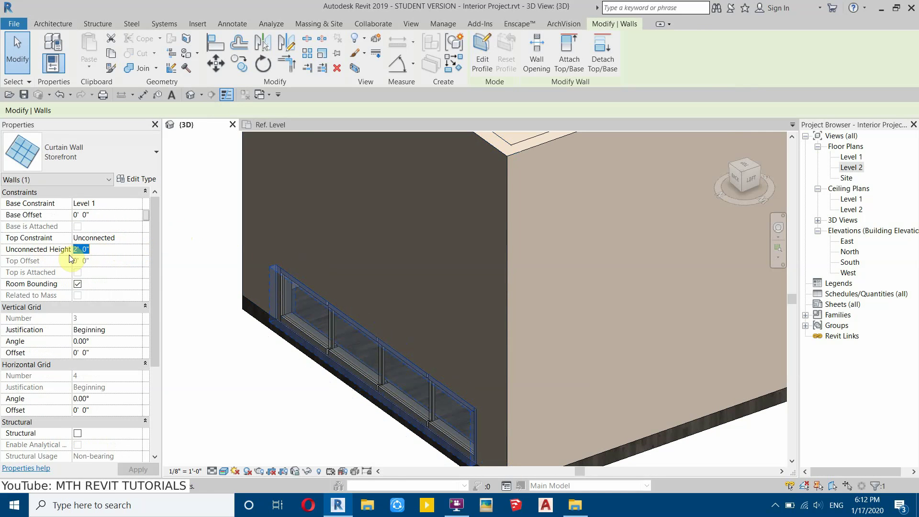
{"action": "type", "text": "8' 0\""}
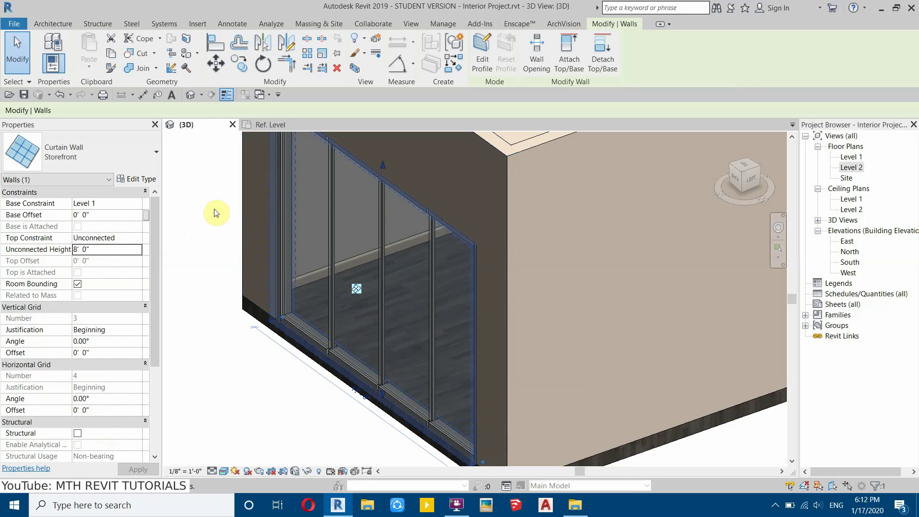
{"action": "left_click", "coordinate": [217, 191]}
{"action": "middle_click_drag", "start_coordinate": [400, 262], "coordinate": [340, 315], "text": "shift"}
{"action": "scroll", "coordinate": [341, 301], "scroll_direction": "up", "scroll_amount": 3}
{"action": "scroll", "coordinate": [380, 288], "scroll_direction": "up", "scroll_amount": 6}
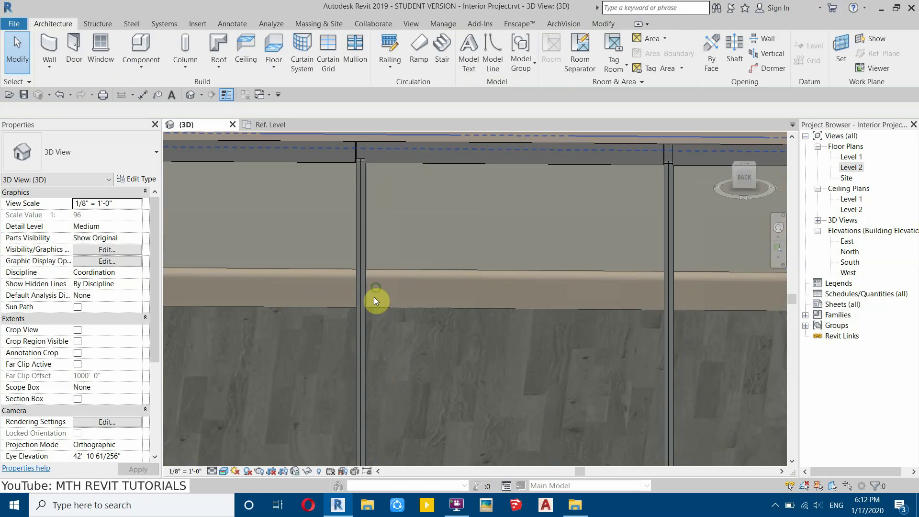
{"action": "scroll", "coordinate": [376, 301], "scroll_direction": "down", "scroll_amount": 5}
{"action": "middle_click_drag", "start_coordinate": [369, 304], "coordinate": [494, 319], "text": "shift"}
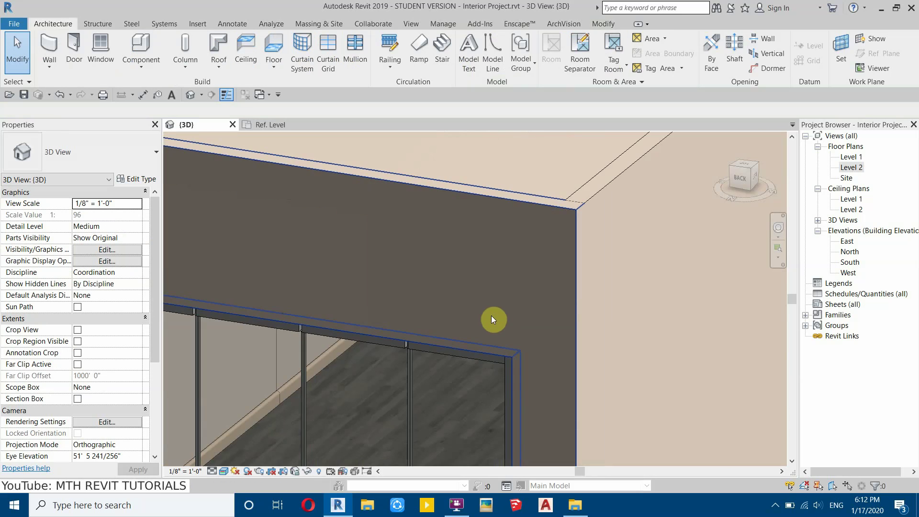
{"action": "scroll", "coordinate": [482, 322], "scroll_direction": "up", "scroll_amount": 6}
{"action": "scroll", "coordinate": [286, 271], "scroll_direction": "up", "scroll_amount": 3}
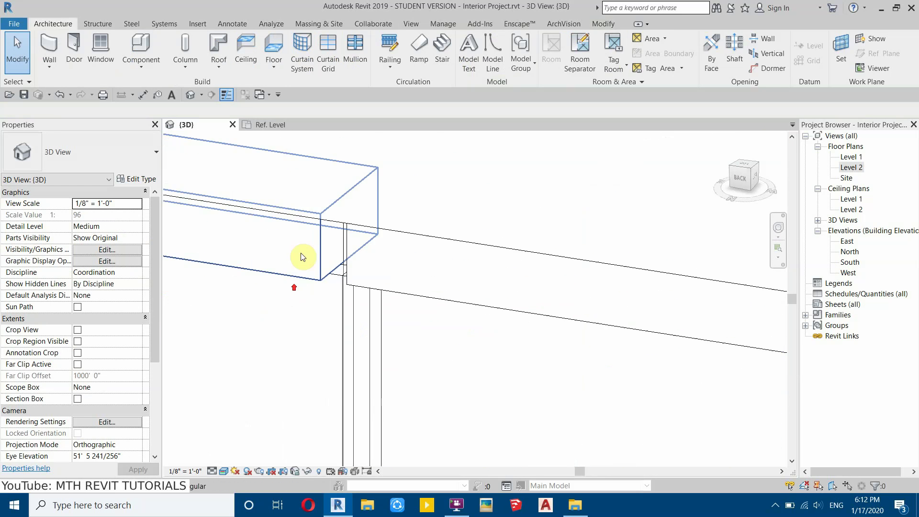
{"action": "scroll", "coordinate": [343, 302], "scroll_direction": "down", "scroll_amount": 8}
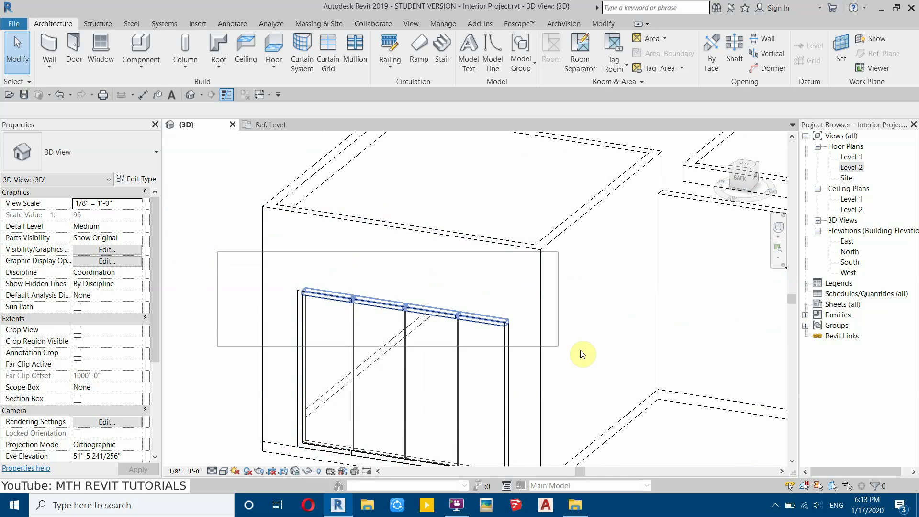
{"action": "left_click", "coordinate": [550, 186]}
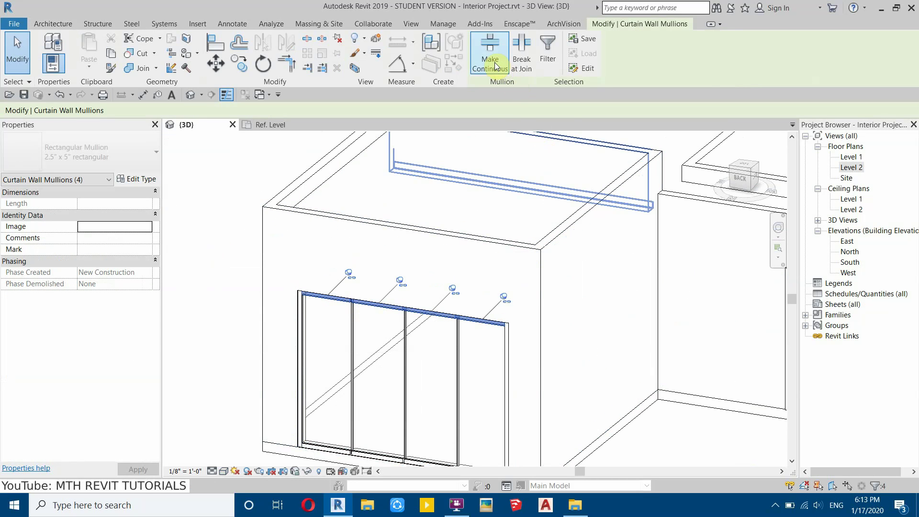
Join the four bottom mullions of the curtain wall into one continuous mullion.
{"action": "left_click", "coordinate": [234, 338]}
{"action": "middle_click_drag", "start_coordinate": [234, 339], "coordinate": [261, 294]}
{"action": "left_click_drag", "start_coordinate": [212, 322], "coordinate": [523, 433]}
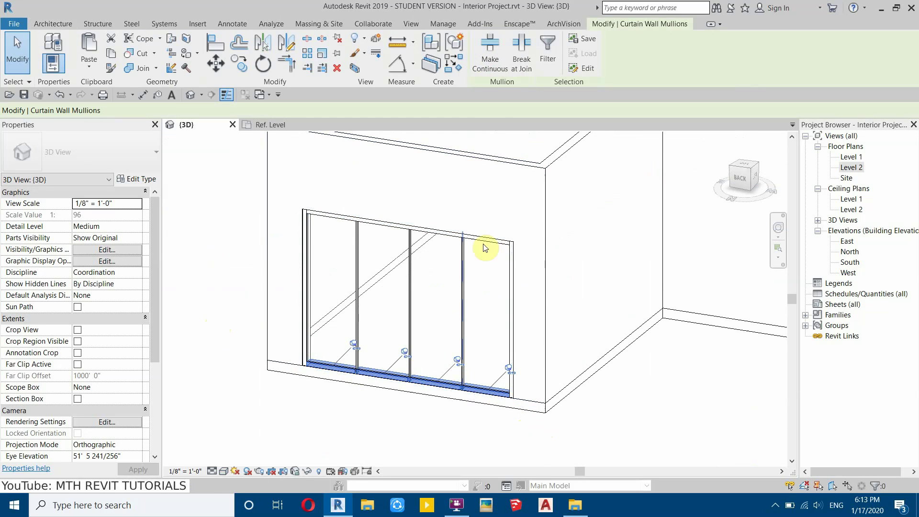
{"action": "left_click", "coordinate": [489, 69]}
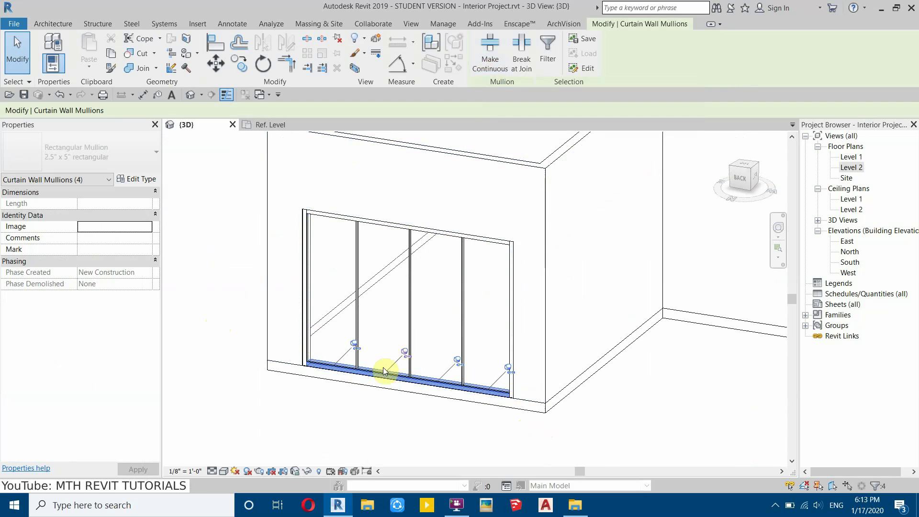
{"action": "left_click", "coordinate": [359, 415]}
Orbit and zoom around the building, then open the Level 1 floor plan.
{"action": "scroll", "coordinate": [352, 378], "scroll_direction": "up", "scroll_amount": 3}
{"action": "scroll", "coordinate": [324, 283], "scroll_direction": "up", "scroll_amount": 6}
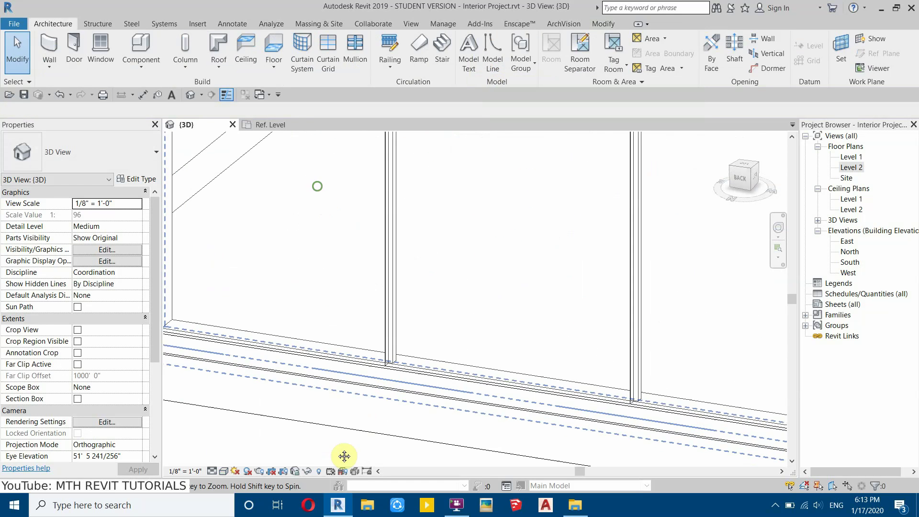
{"action": "scroll", "coordinate": [348, 244], "scroll_direction": "down", "scroll_amount": 3}
{"action": "scroll", "coordinate": [409, 343], "scroll_direction": "up", "scroll_amount": 3}
{"action": "middle_click_drag", "start_coordinate": [342, 361], "coordinate": [307, 207], "text": "shift"}
{"action": "scroll", "coordinate": [390, 293], "scroll_direction": "up", "scroll_amount": 3}
{"action": "scroll", "coordinate": [390, 250], "scroll_direction": "down", "scroll_amount": 5}
{"action": "middle_click_drag", "start_coordinate": [390, 251], "coordinate": [365, 269], "text": "shift"}
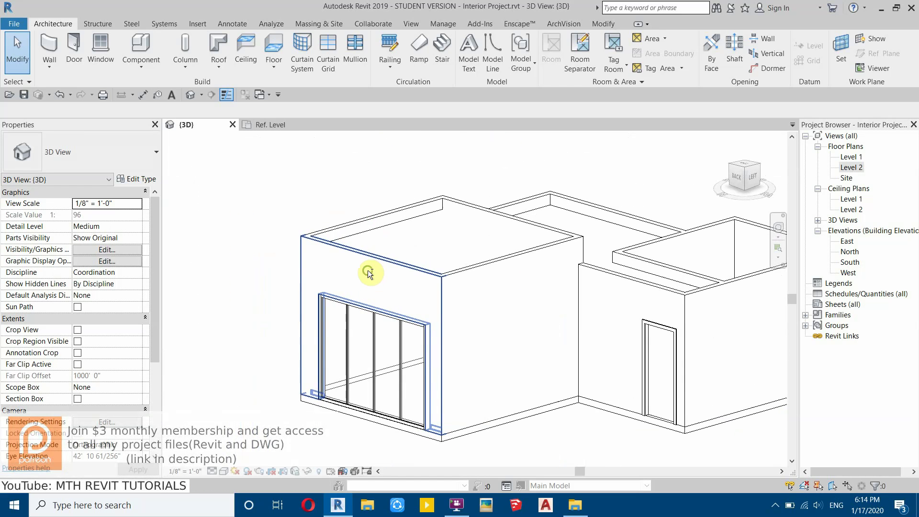
{"action": "double_click", "coordinate": [853, 158]}
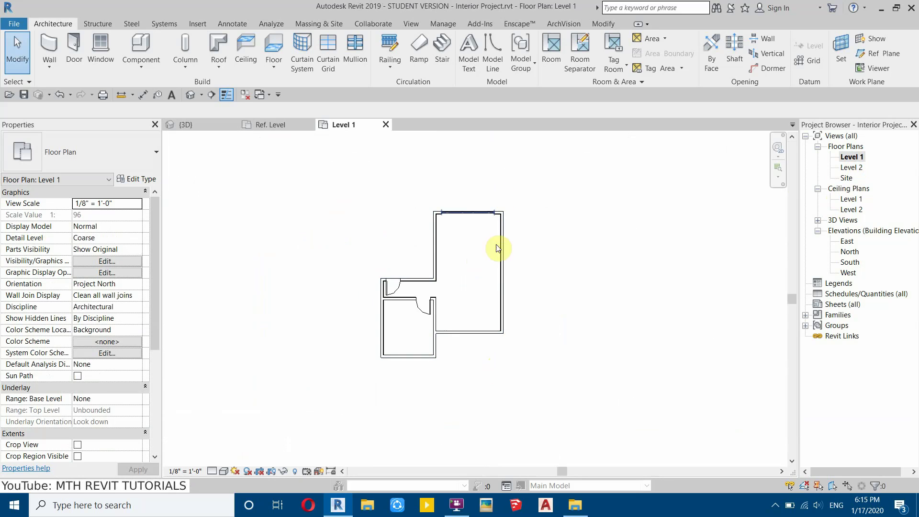
Draw a north–south section line across the Level 1 plan and open the resulting Section 1 view.
{"action": "left_click", "coordinate": [216, 96]}
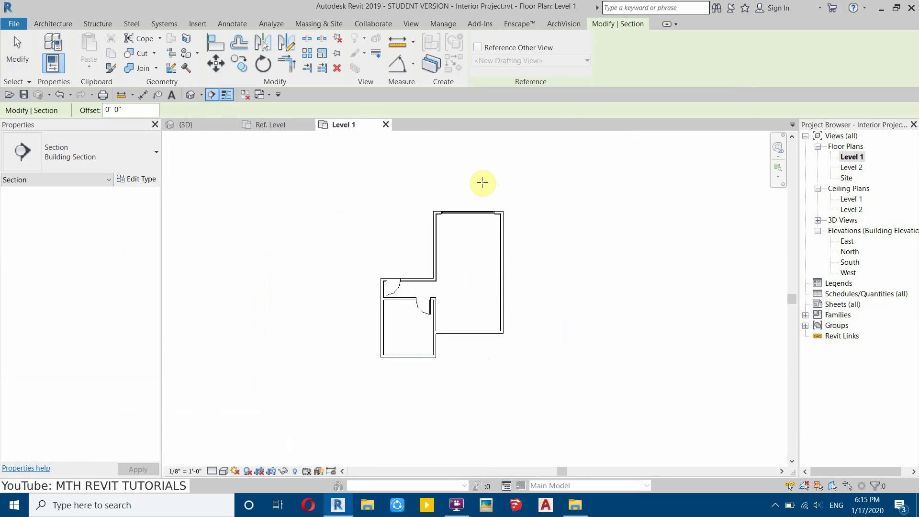
{"action": "left_click", "coordinate": [483, 183]}
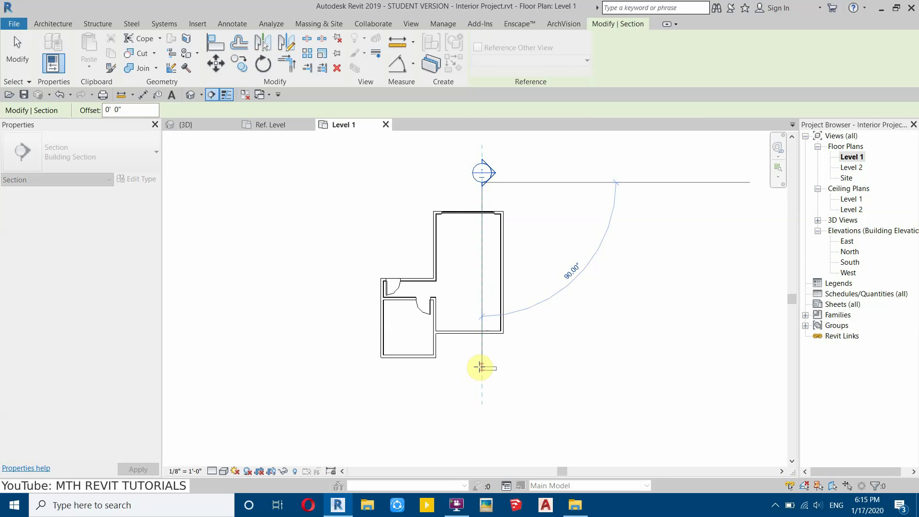
{"action": "left_click", "coordinate": [481, 368]}
{"action": "key", "text": "Escape"}
{"action": "key", "text": "Escape"}
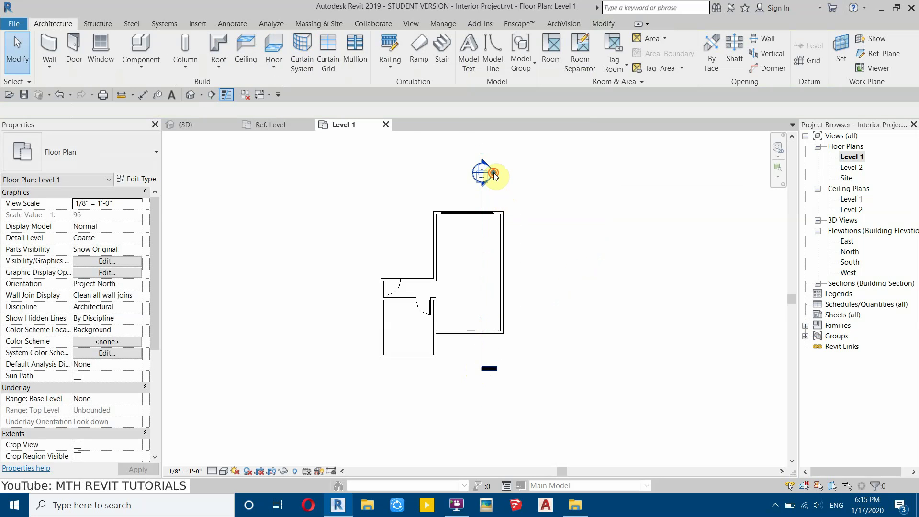
{"action": "double_click", "coordinate": [484, 173]}
{"action": "scroll", "coordinate": [383, 301], "scroll_direction": "up", "scroll_amount": 4}
{"action": "scroll", "coordinate": [442, 319], "scroll_direction": "up", "scroll_amount": 2}
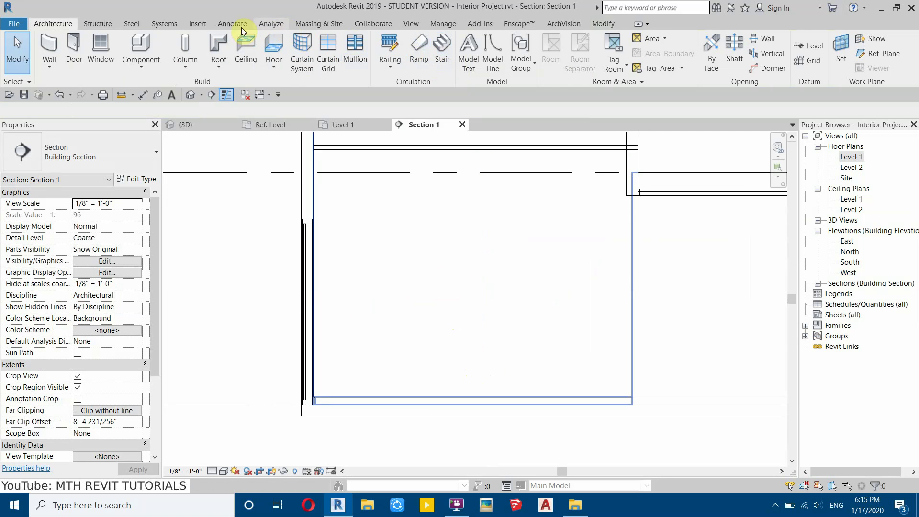
{"action": "left_click", "coordinate": [203, 22]}
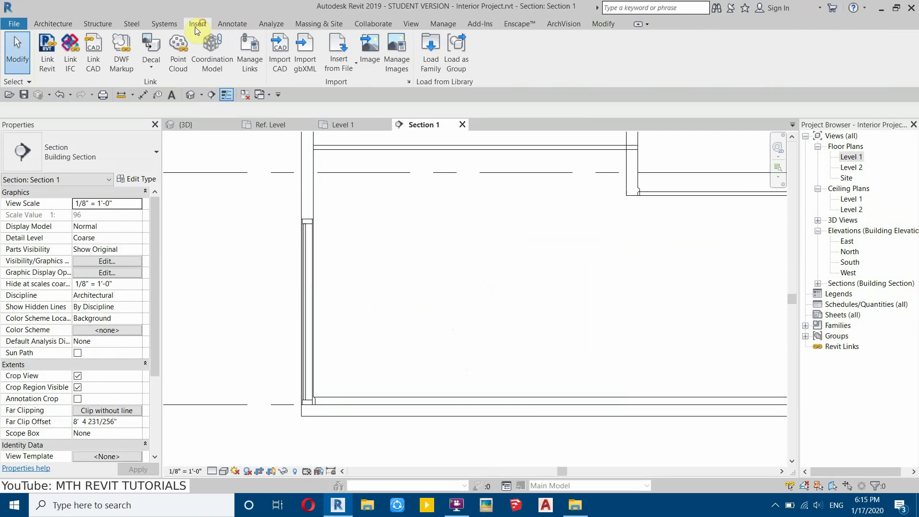
Create a new decal type named Wallcover in the Decal Types dialog.
{"action": "left_click", "coordinate": [152, 65]}
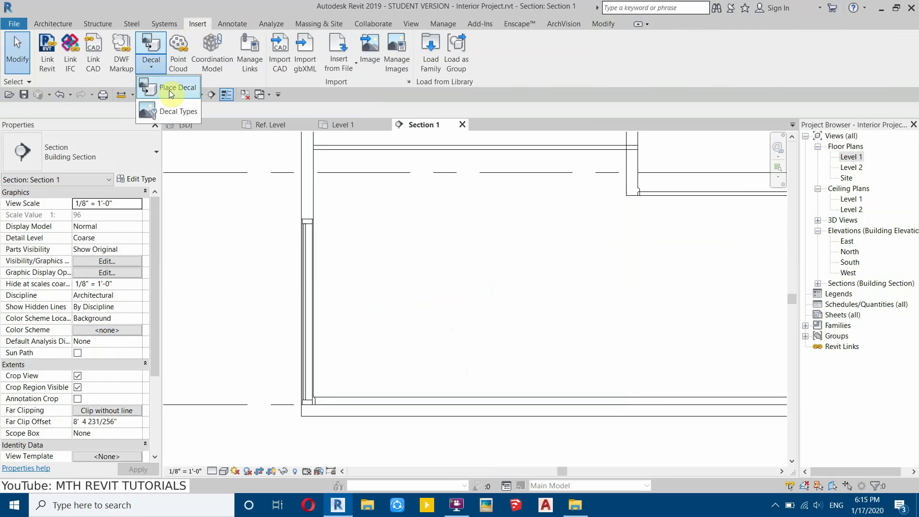
{"action": "left_click", "coordinate": [177, 113]}
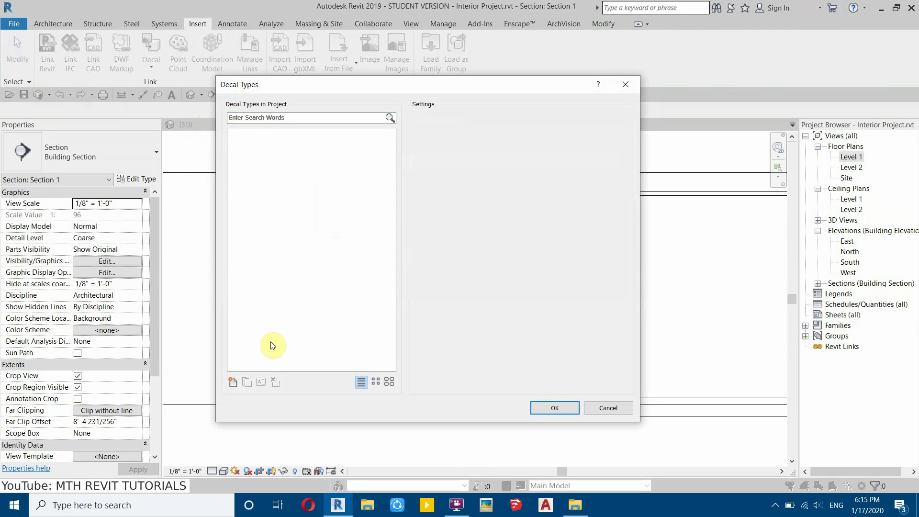
{"action": "left_click", "coordinate": [233, 381]}
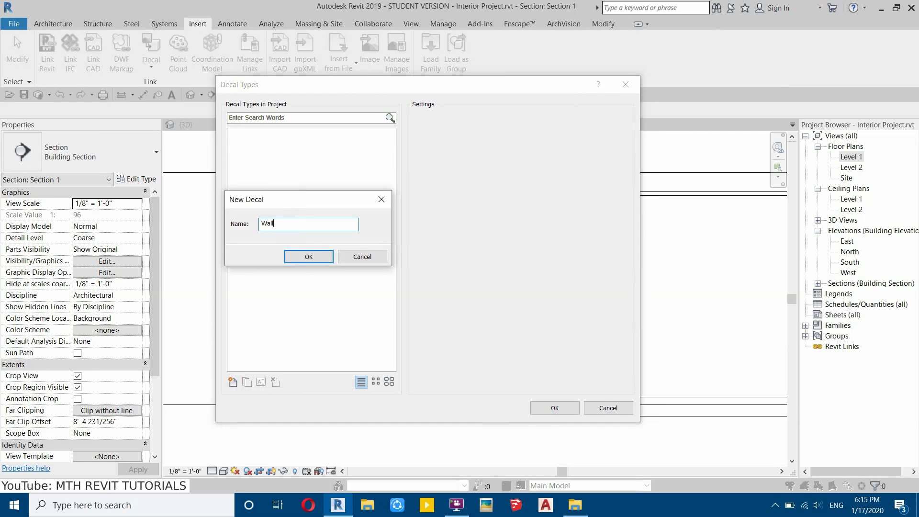
{"action": "left_click", "coordinate": [309, 257]}
Set the Wallcover decal's source to Wall Cover.jpg with a Matte finish and confirm.
{"action": "left_click", "coordinate": [626, 119]}
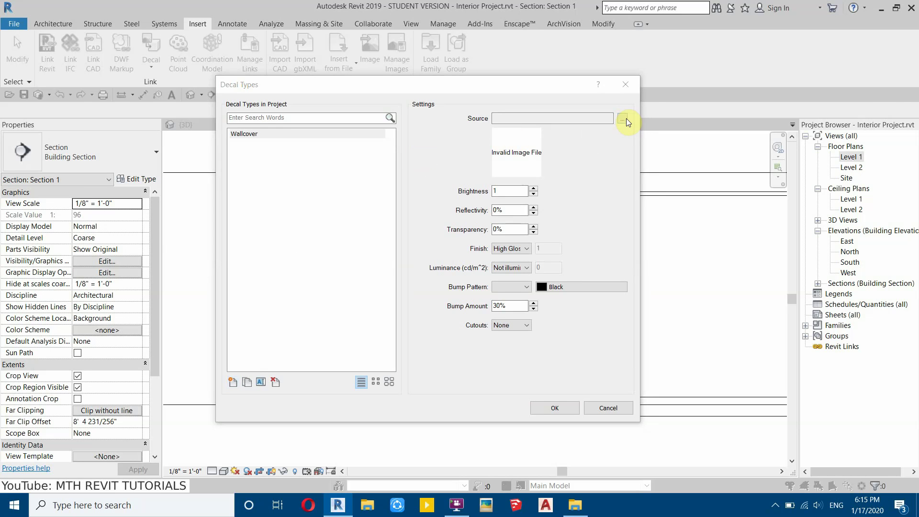
{"action": "right_click", "coordinate": [188, 165]}
{"action": "left_click", "coordinate": [205, 172]}
{"action": "left_click", "coordinate": [358, 174]}
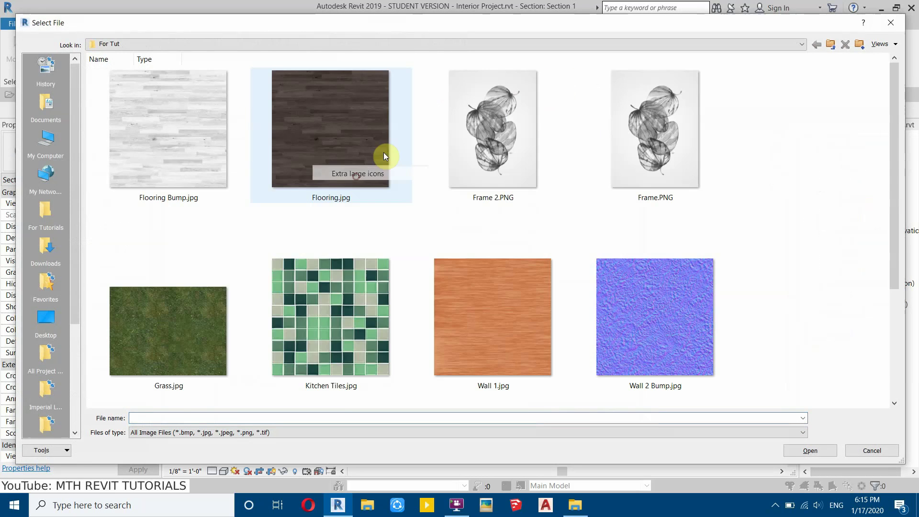
{"action": "scroll", "coordinate": [396, 127], "scroll_direction": "down", "scroll_amount": 3}
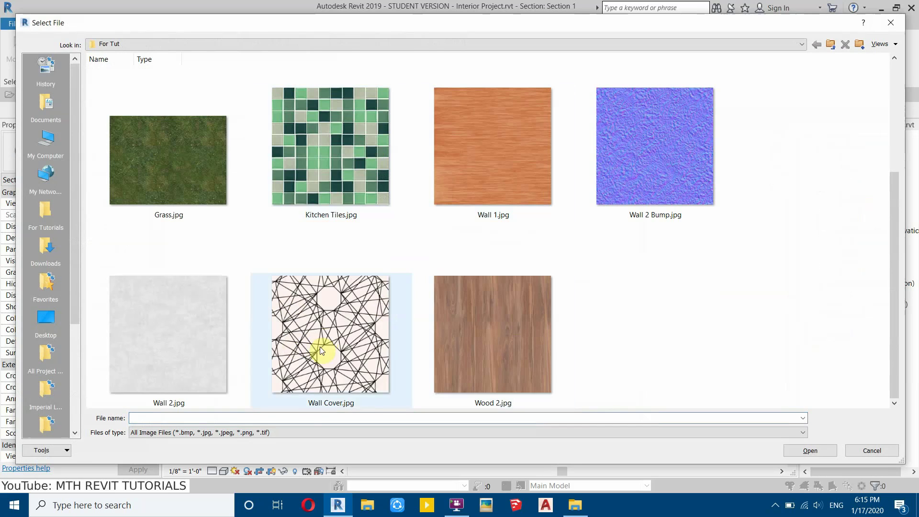
{"action": "left_click", "coordinate": [313, 370]}
{"action": "key", "text": "Return"}
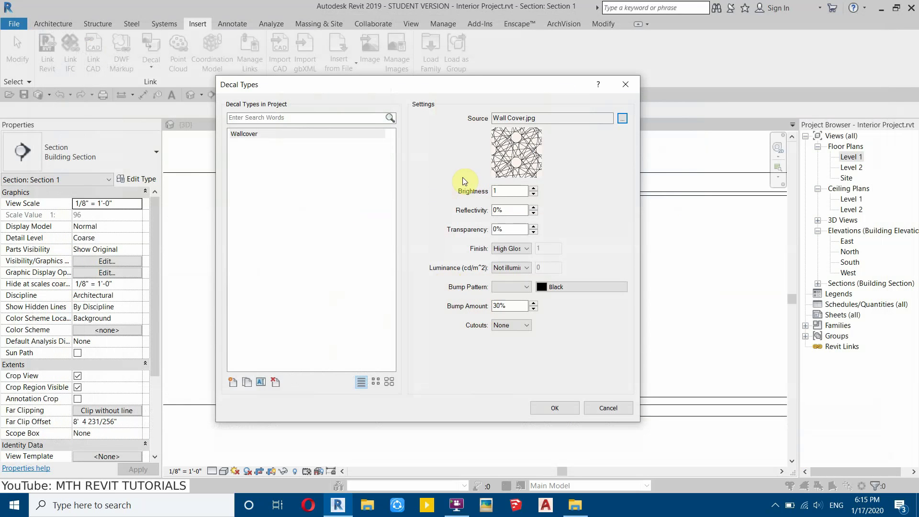
{"action": "left_click", "coordinate": [510, 249]}
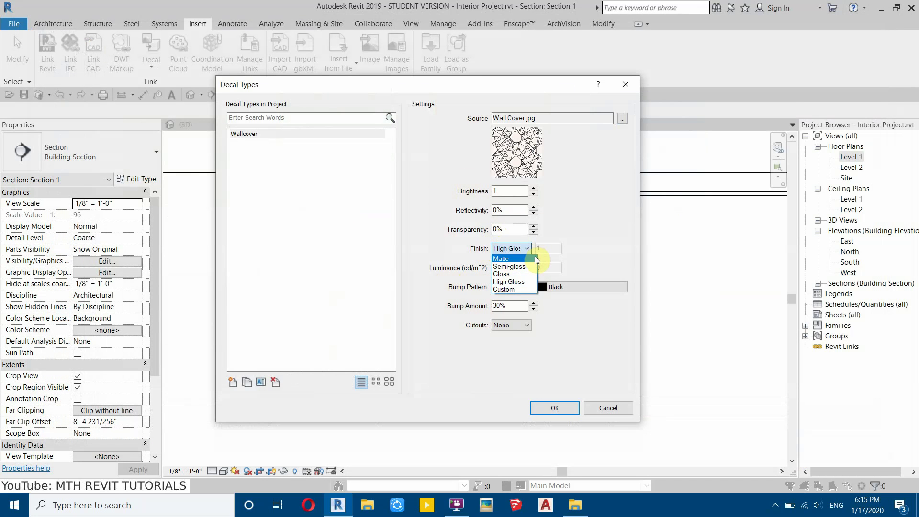
{"action": "left_click", "coordinate": [510, 259]}
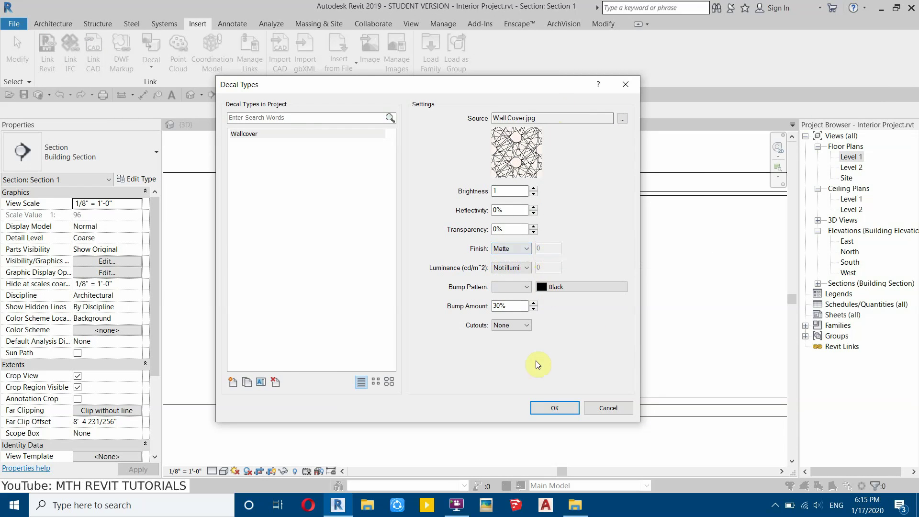
{"action": "left_click", "coordinate": [539, 410]}
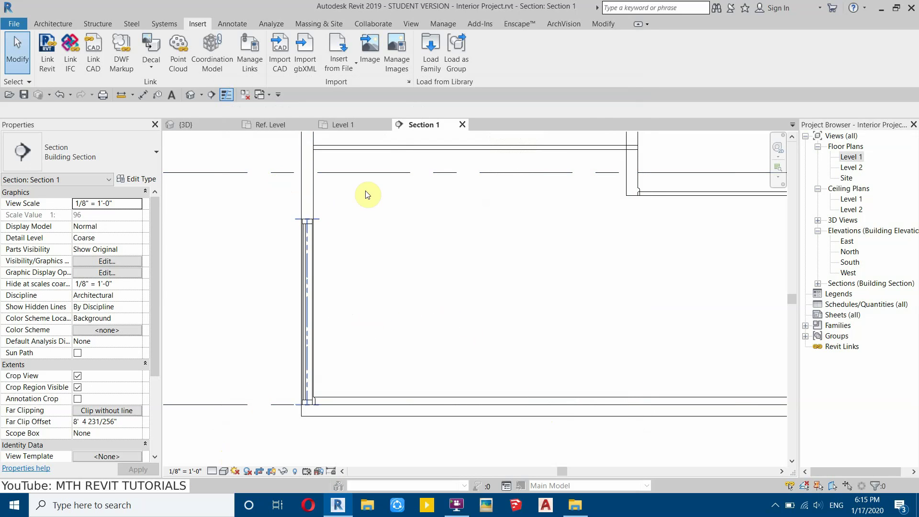
Place a Wallcover decal on the interior wall in Section 1, adjusting the view's display style.
{"action": "middle_click_drag", "start_coordinate": [380, 195], "coordinate": [338, 222]}
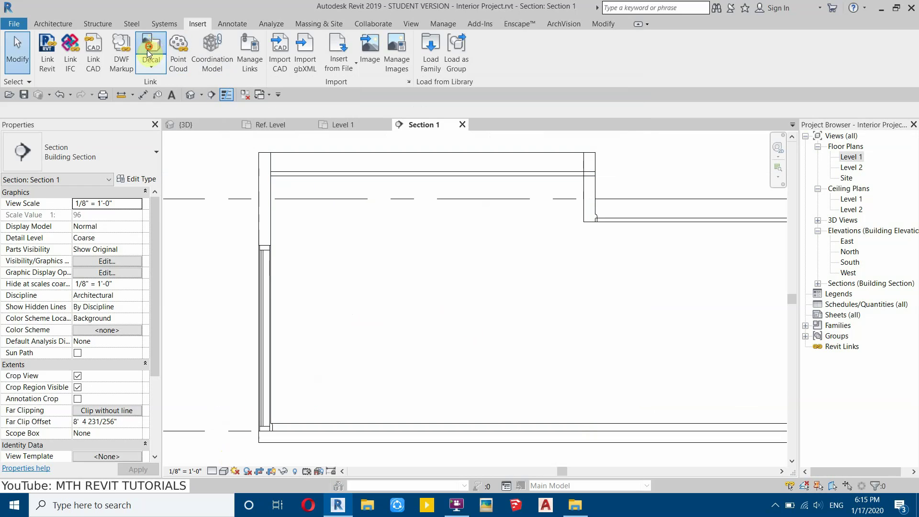
{"action": "left_click", "coordinate": [151, 45]}
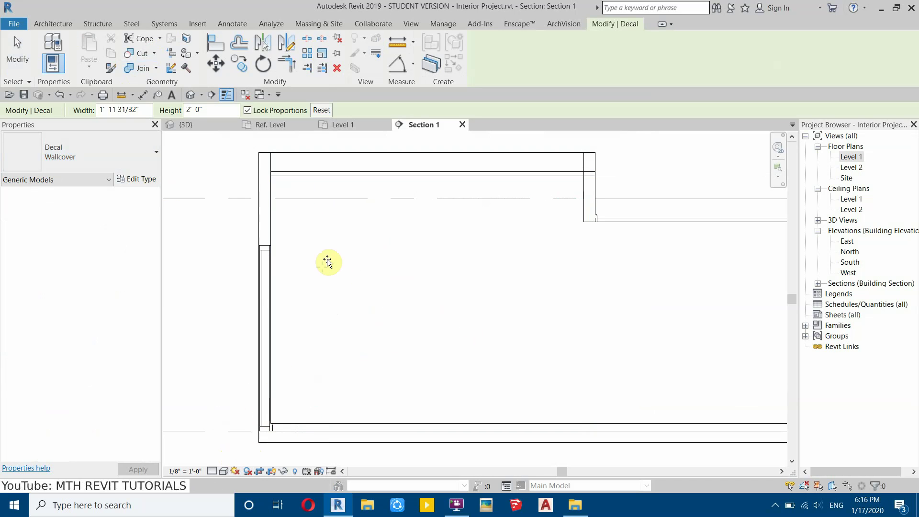
{"action": "key", "text": "Escape"}
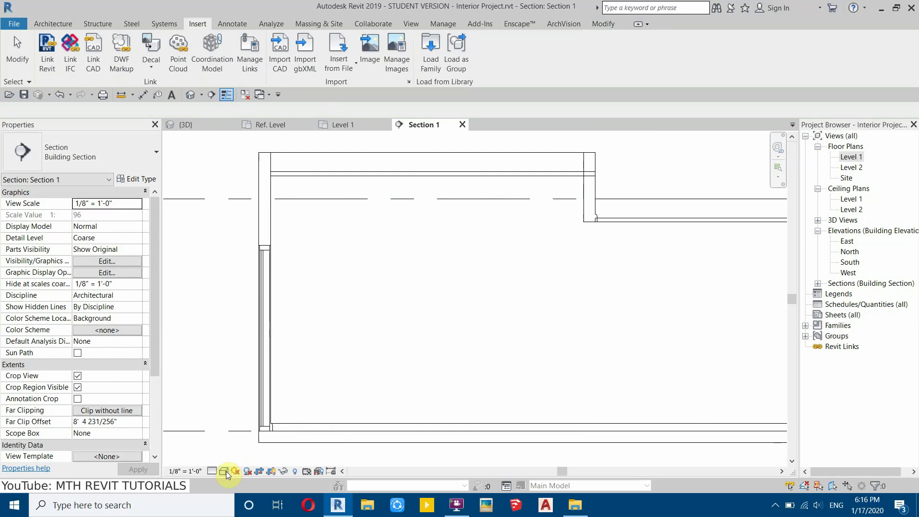
{"action": "left_click", "coordinate": [224, 471]}
{"action": "left_click", "coordinate": [245, 399]}
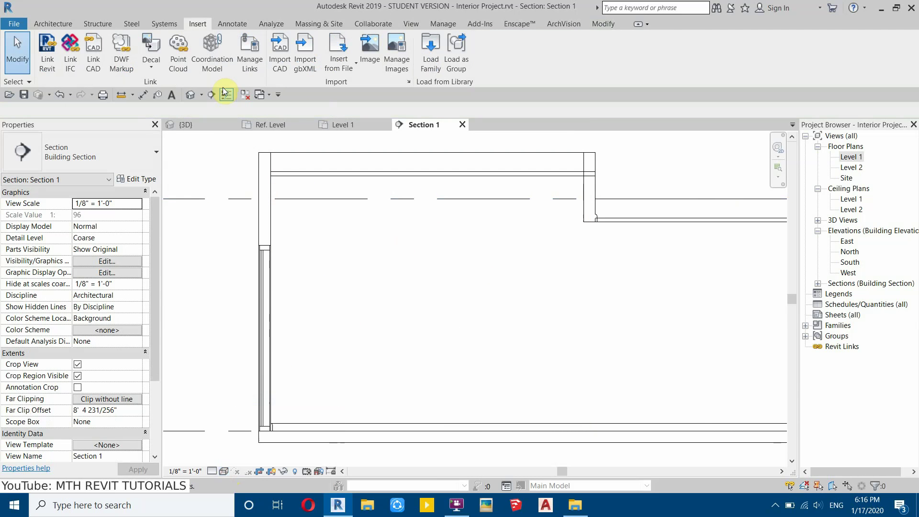
{"action": "left_click", "coordinate": [150, 46]}
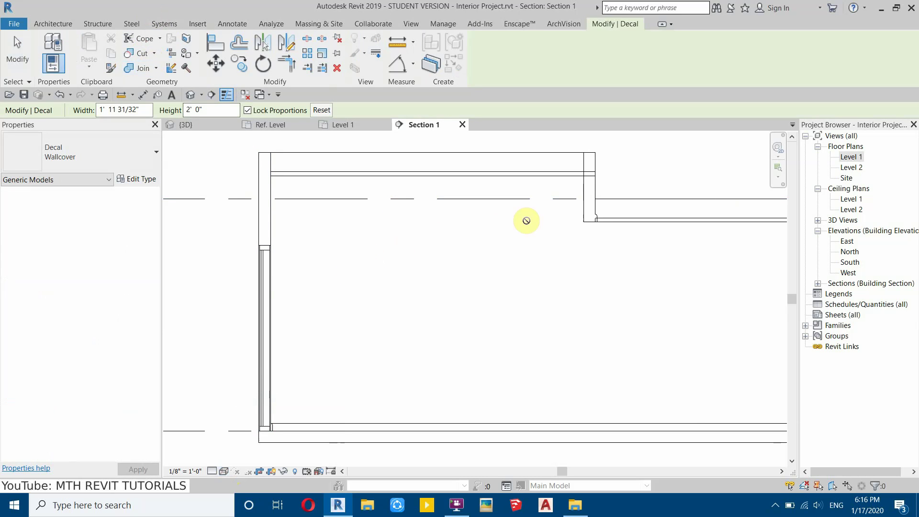
{"action": "left_click", "coordinate": [223, 471]}
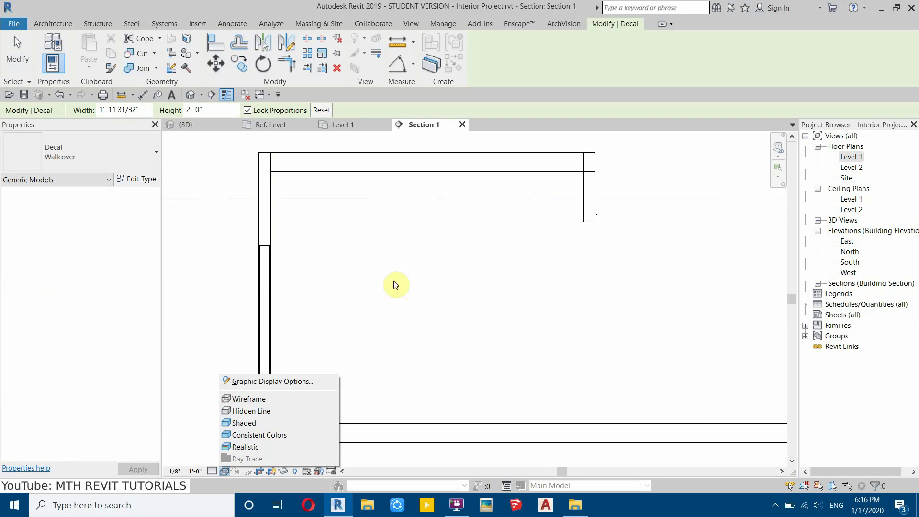
{"action": "left_click", "coordinate": [246, 423]}
{"action": "left_click", "coordinate": [361, 320]}
{"action": "right_click", "coordinate": [493, 256]}
{"action": "left_click", "coordinate": [503, 263]}
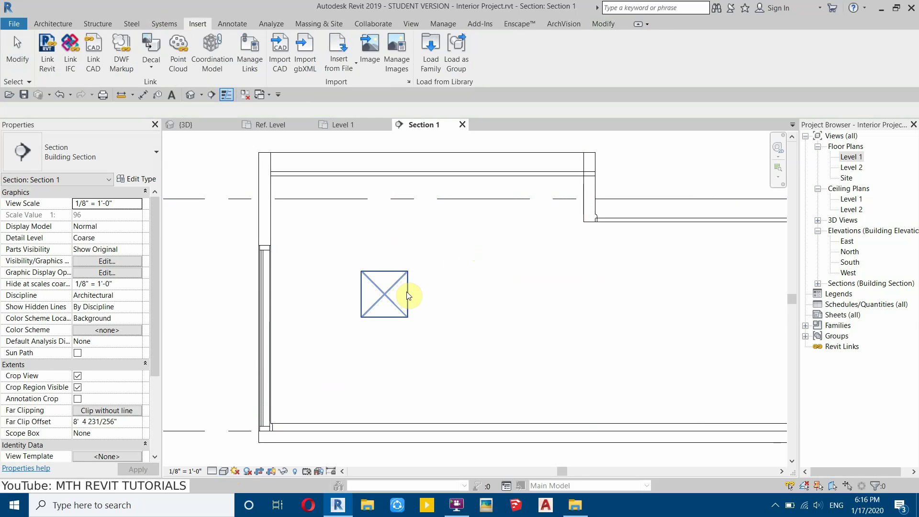
Unlock the decal's proportions and stretch it to about 13'9" by 10'8" to fill the wall.
{"action": "left_click", "coordinate": [407, 293]}
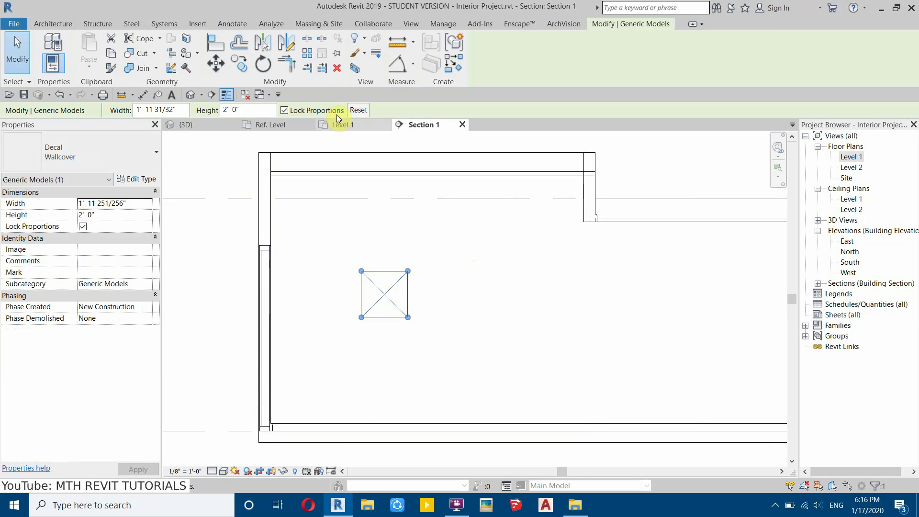
{"action": "left_click", "coordinate": [302, 111]}
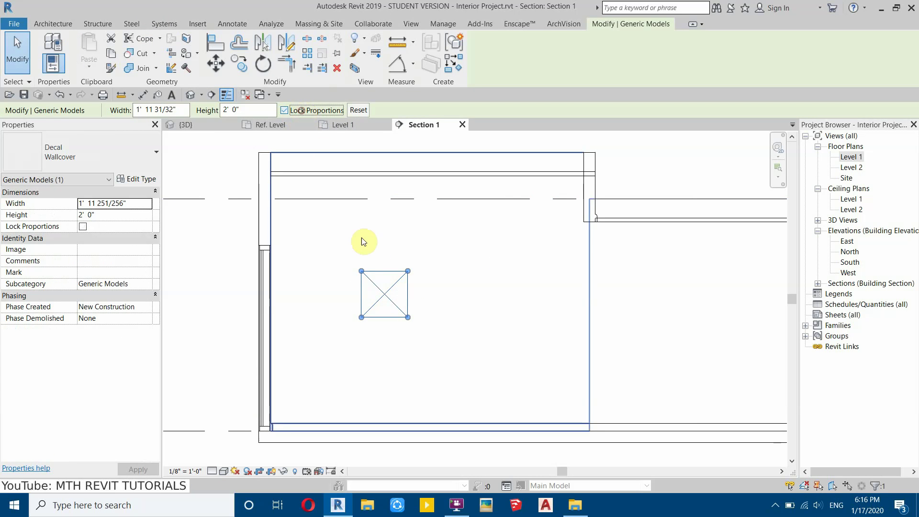
{"action": "left_click_drag", "start_coordinate": [360, 273], "coordinate": [270, 177]}
{"action": "left_click_drag", "start_coordinate": [414, 320], "coordinate": [583, 428]}
{"action": "key", "text": "Escape"}
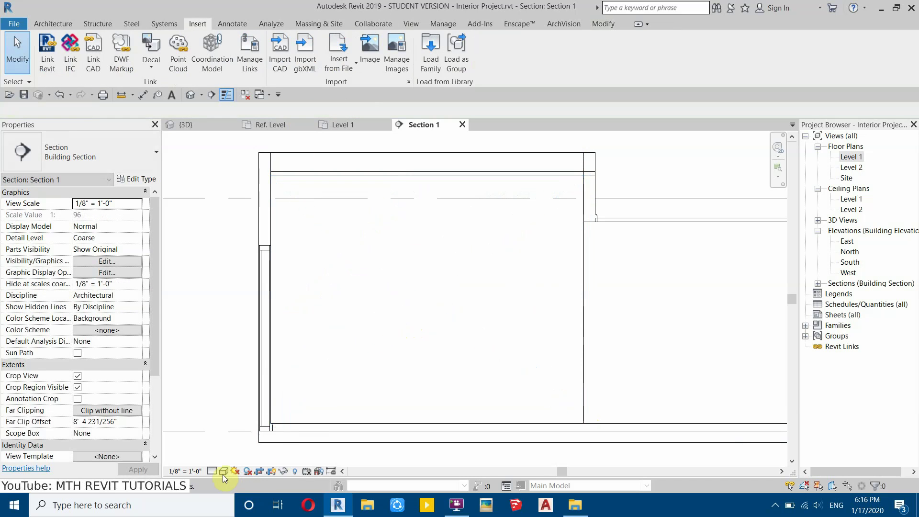
Switch Section 1's visual style to Realistic and frame the interior wall.
{"action": "left_click", "coordinate": [223, 472]}
{"action": "left_click", "coordinate": [259, 458]}
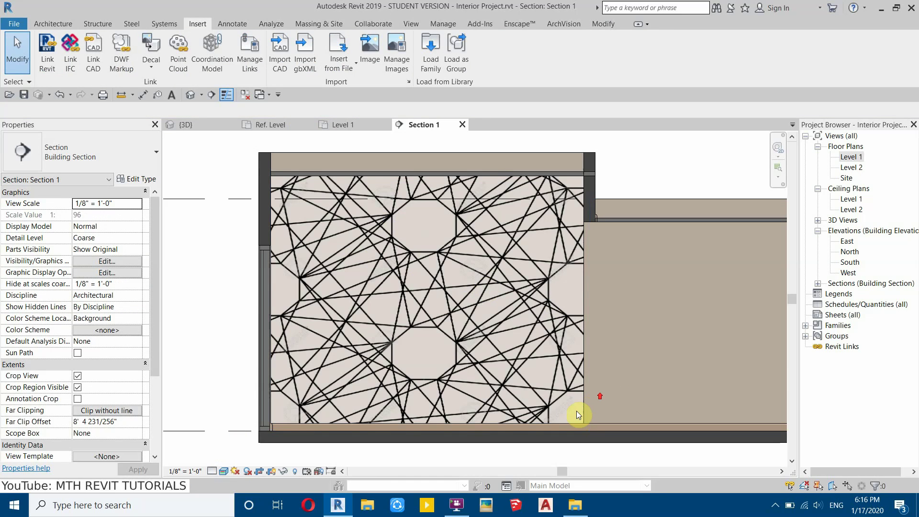
{"action": "scroll", "coordinate": [577, 411], "scroll_direction": "up", "scroll_amount": 2}
{"action": "middle_click_drag", "start_coordinate": [503, 185], "coordinate": [434, 248]}
Zoom and pan over the interior wall to inspect the Wallcover decal's line pattern.
{"action": "left_click", "coordinate": [561, 358]}
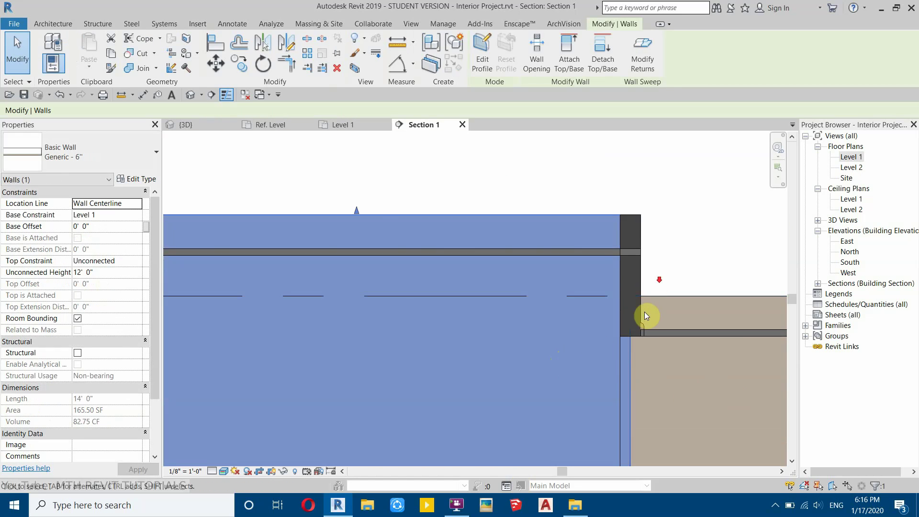
{"action": "middle_click_drag", "start_coordinate": [654, 282], "coordinate": [641, 144]}
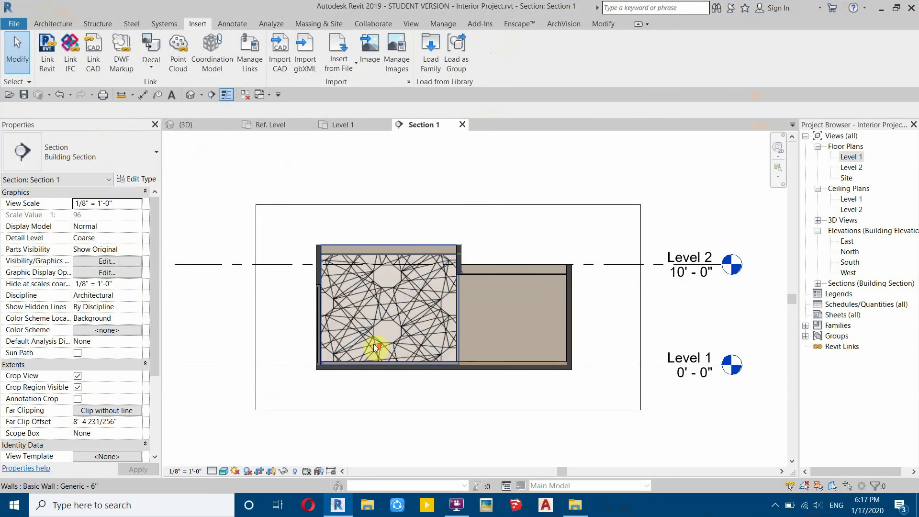
{"action": "scroll", "coordinate": [407, 288], "scroll_direction": "up", "scroll_amount": 6}
{"action": "key", "text": "Escape"}
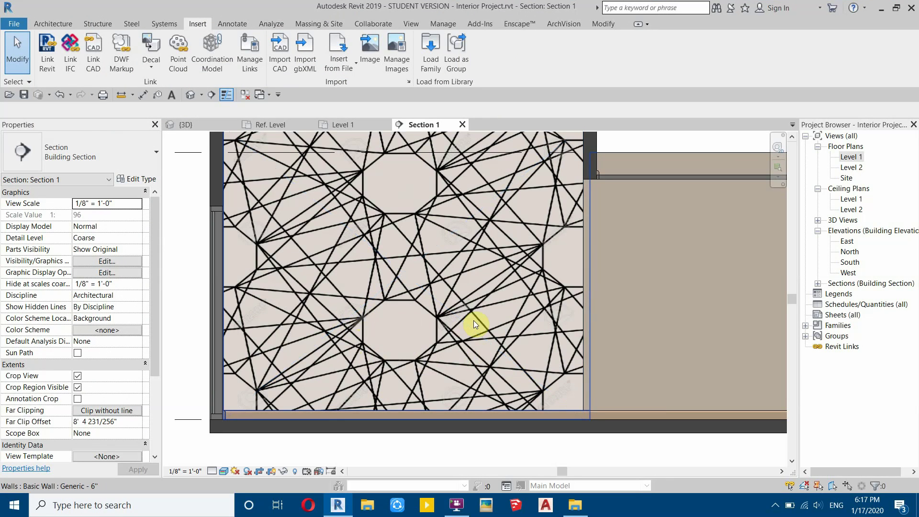
{"action": "scroll", "coordinate": [404, 342], "scroll_direction": "up", "scroll_amount": 1}
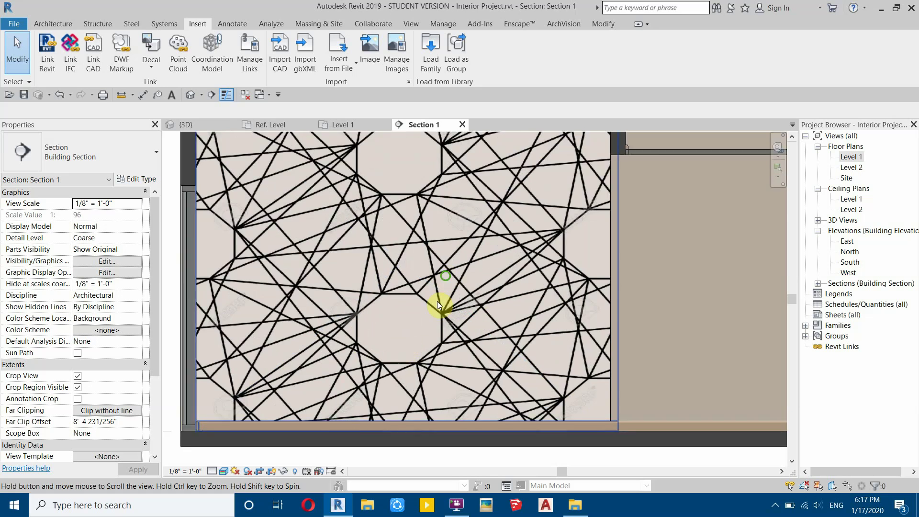
{"action": "scroll", "coordinate": [420, 344], "scroll_direction": "up", "scroll_amount": 2}
{"action": "scroll", "coordinate": [426, 343], "scroll_direction": "down", "scroll_amount": 3}
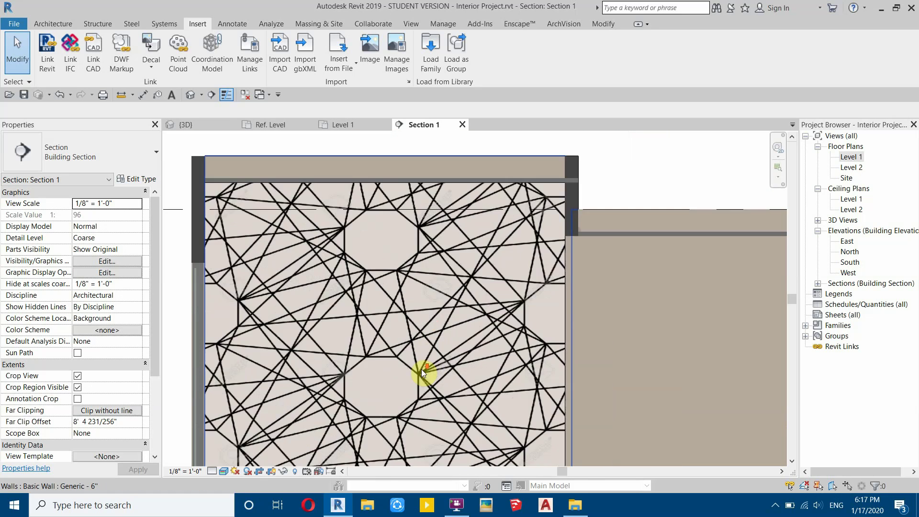
{"action": "scroll", "coordinate": [341, 360], "scroll_direction": "up", "scroll_amount": 1}
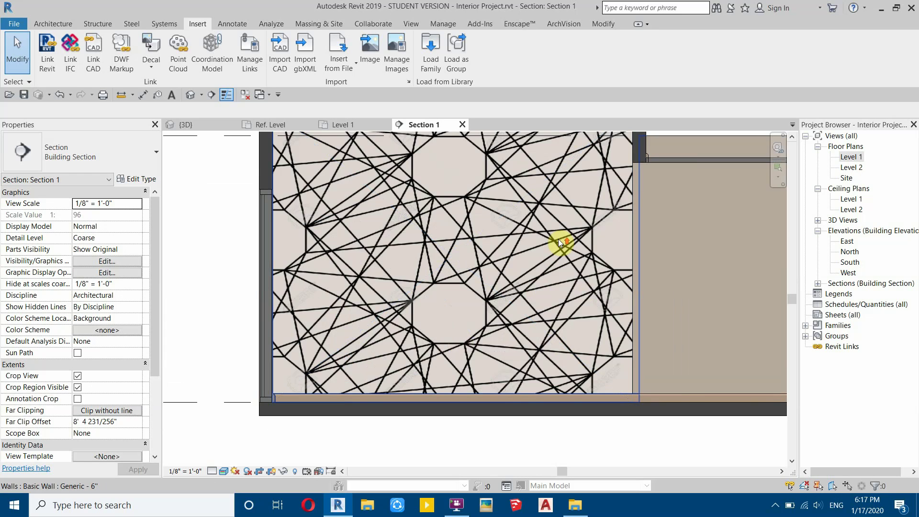
{"action": "scroll", "coordinate": [537, 250], "scroll_direction": "up", "scroll_amount": 2}
{"action": "scroll", "coordinate": [485, 276], "scroll_direction": "down", "scroll_amount": 3}
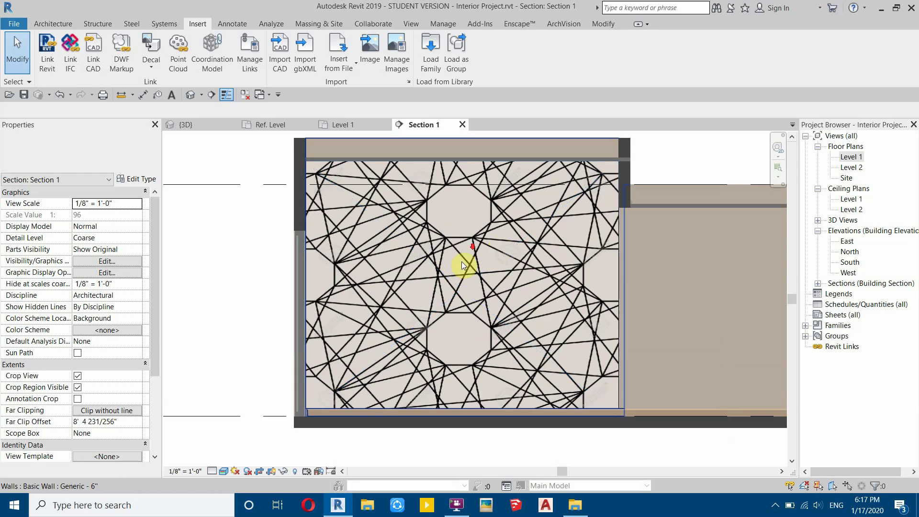
{"action": "scroll", "coordinate": [416, 337], "scroll_direction": "up", "scroll_amount": 1}
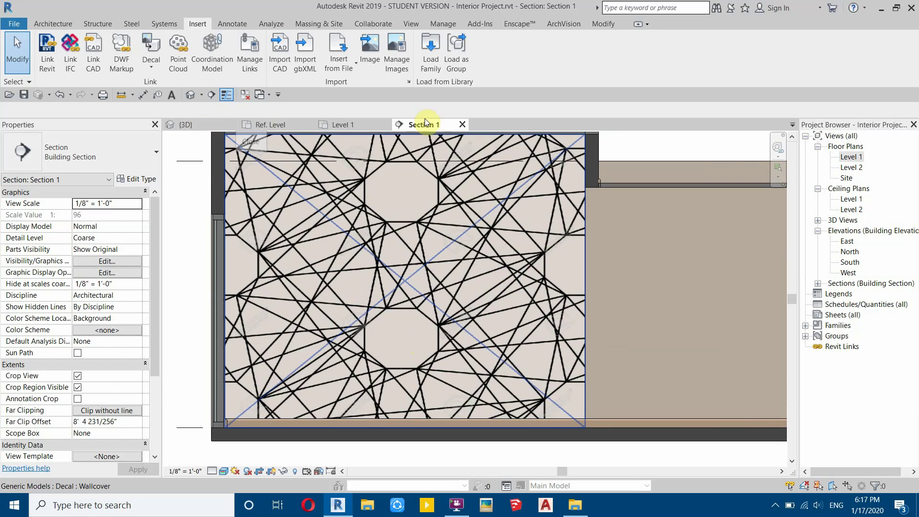